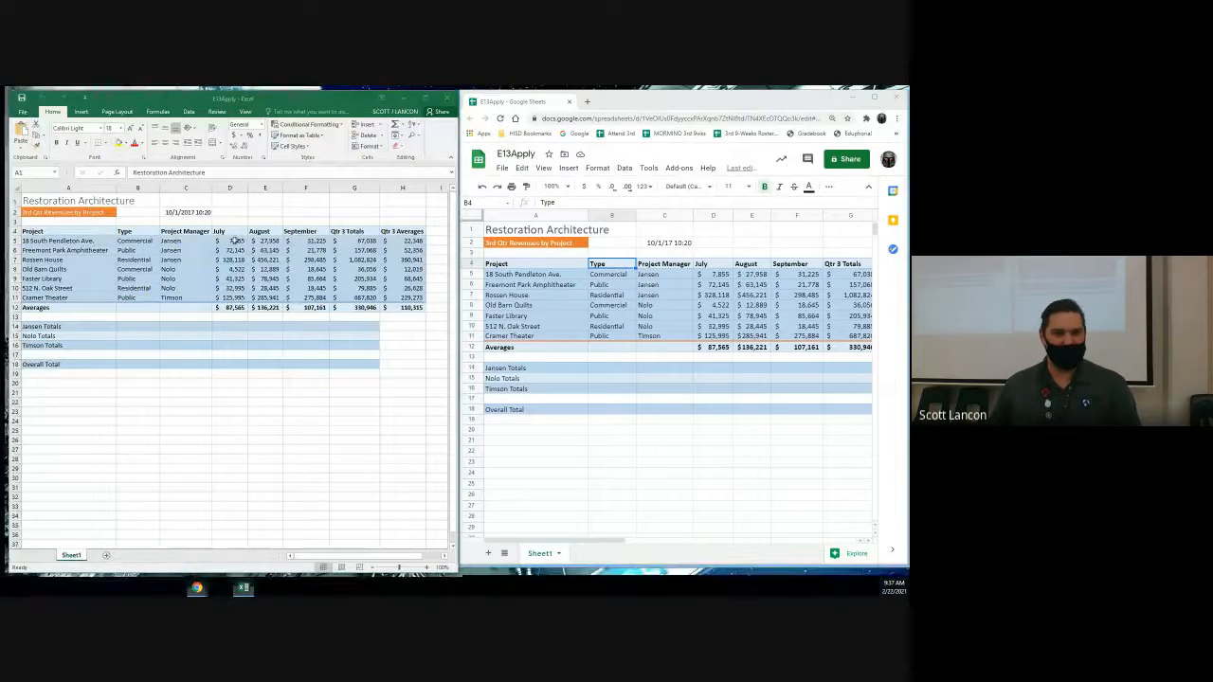
- Name Jansen's July revenues D5:D7 JansenJuly, then select his August revenues E5:E7
click(233, 242)
drag(231, 247, 233, 261)
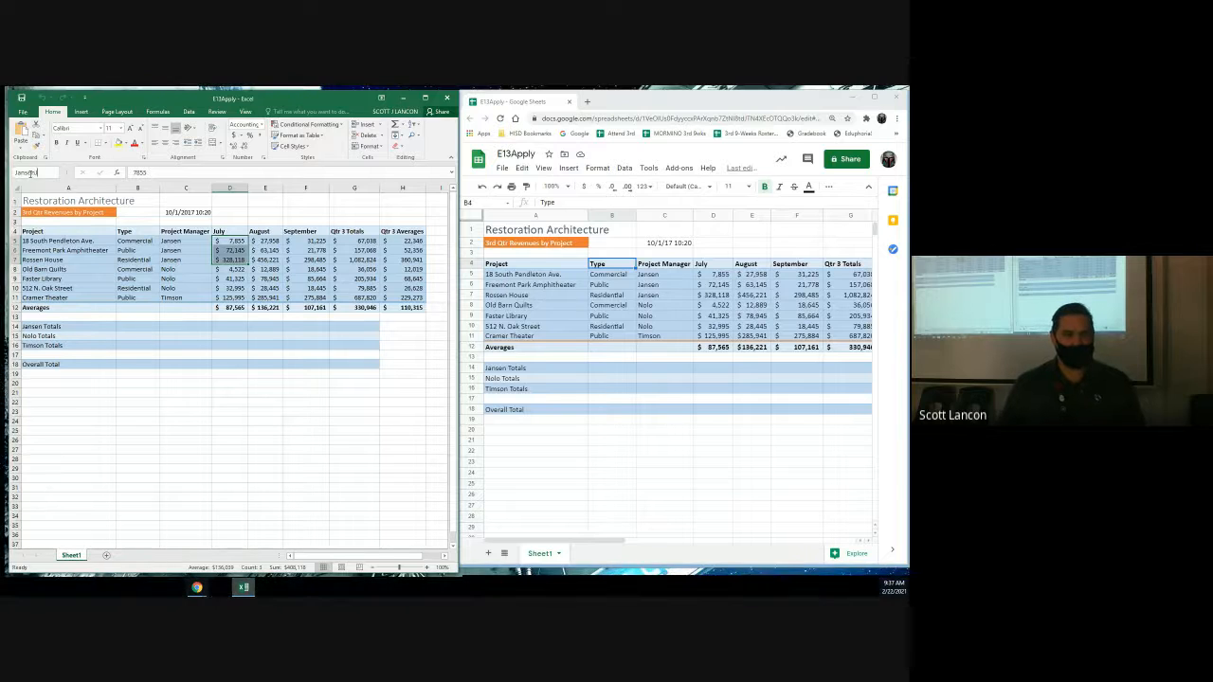
text(July)
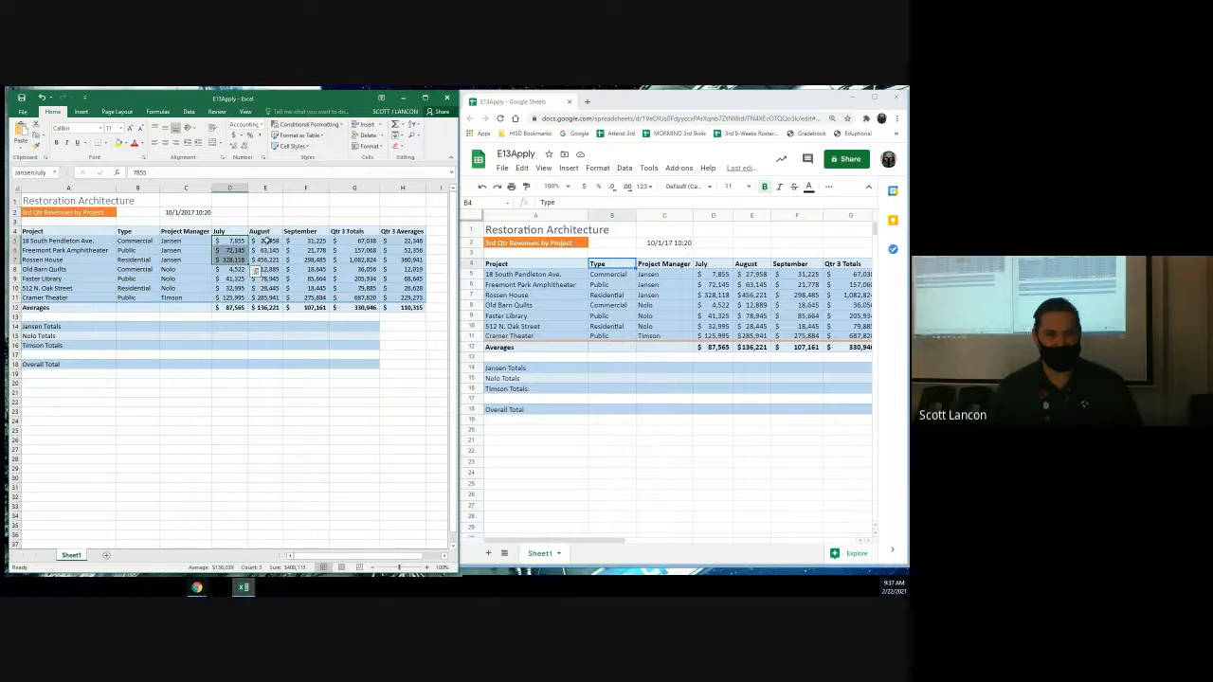
drag(266, 242, 268, 259)
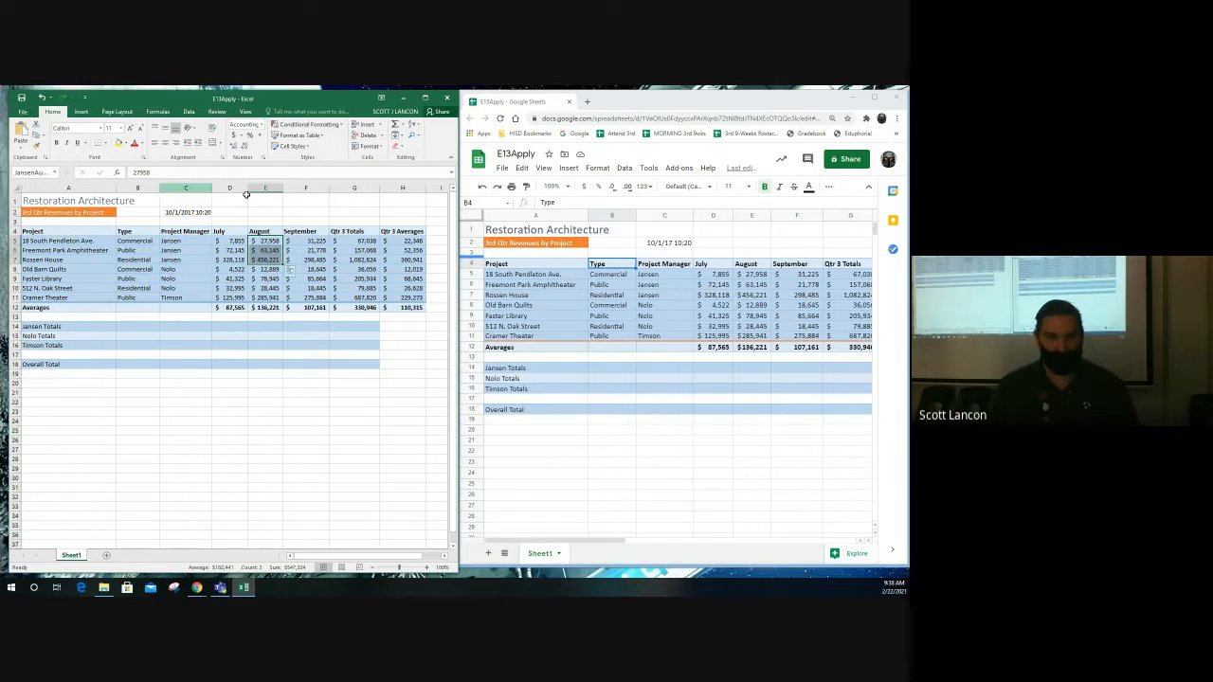
- Name Jansen's September revenues F5:F7 JansenSeptember, then select his Qtr 3 Totals G5:G7
drag(301, 240, 302, 257)
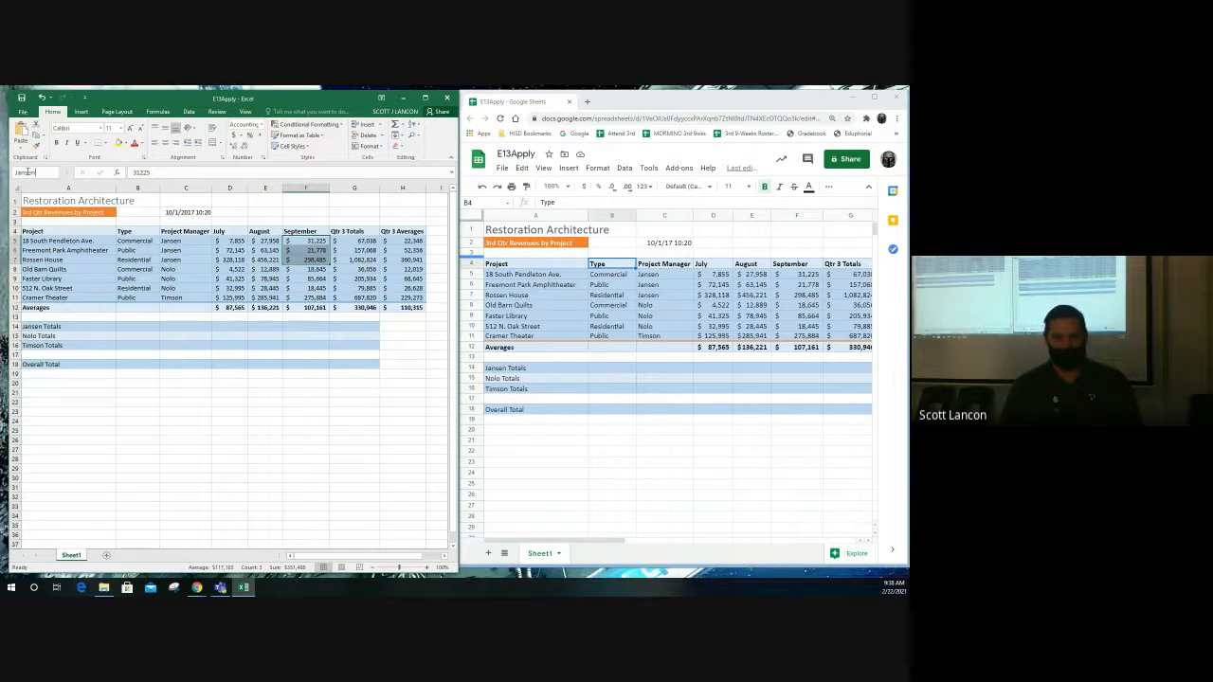
click(29, 171)
text(JansenSepte)
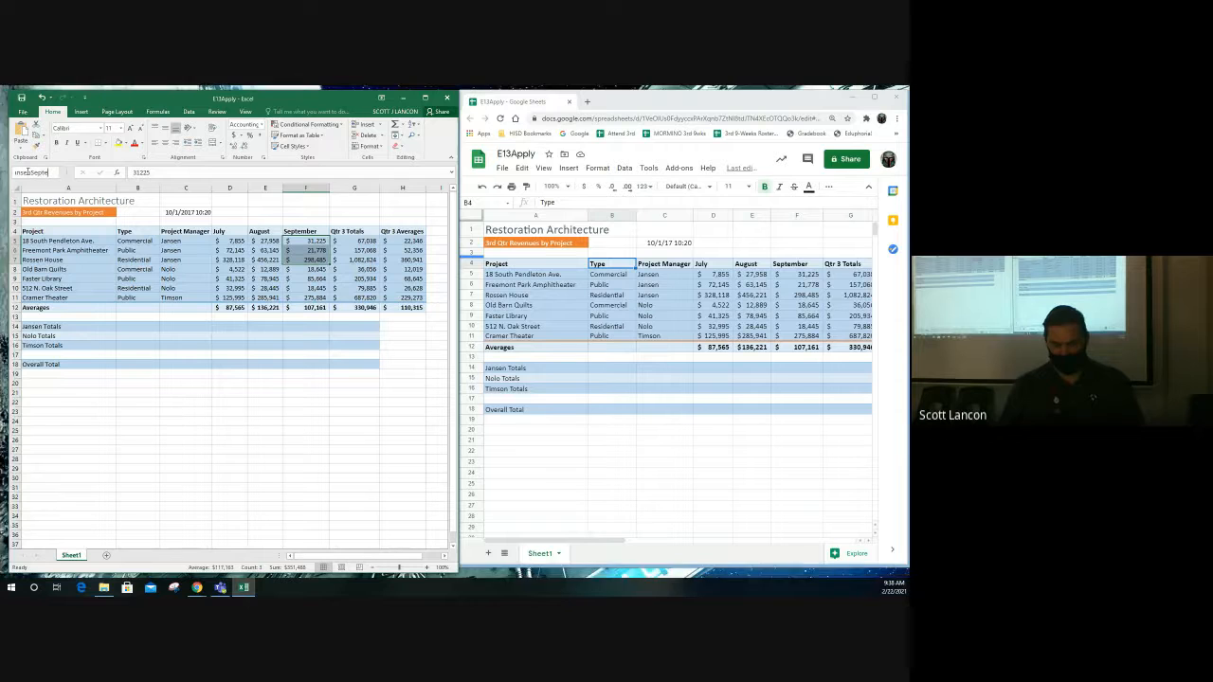
text(mber)
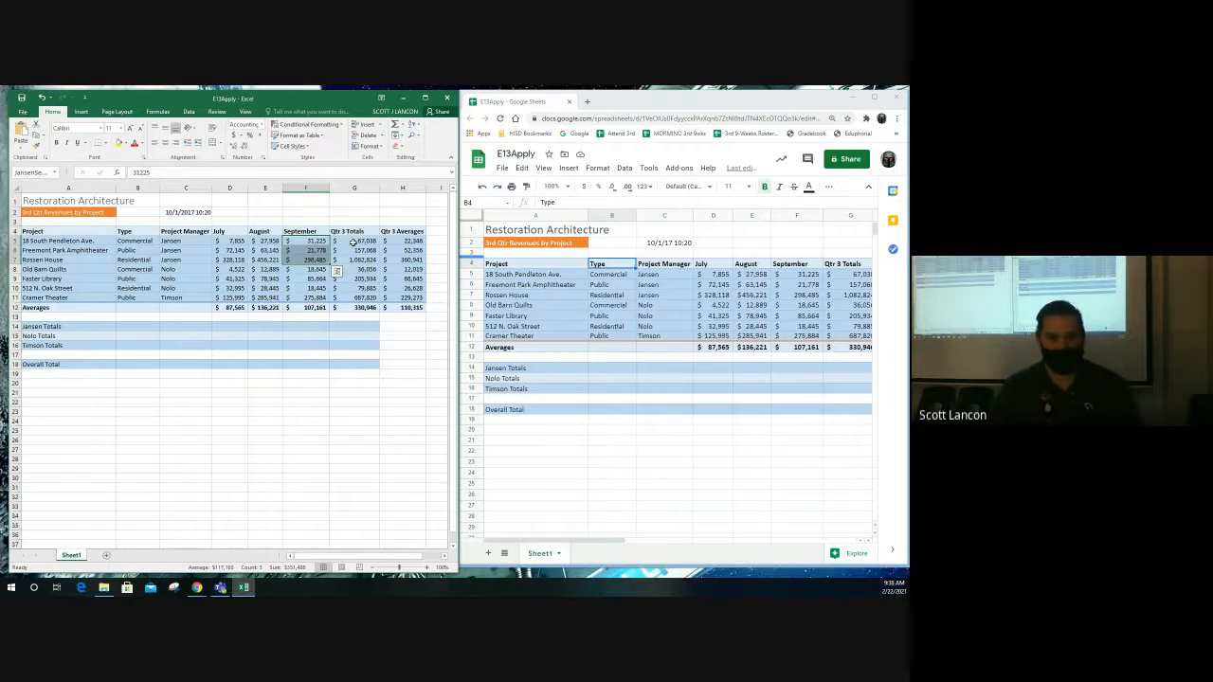
drag(352, 240, 362, 260)
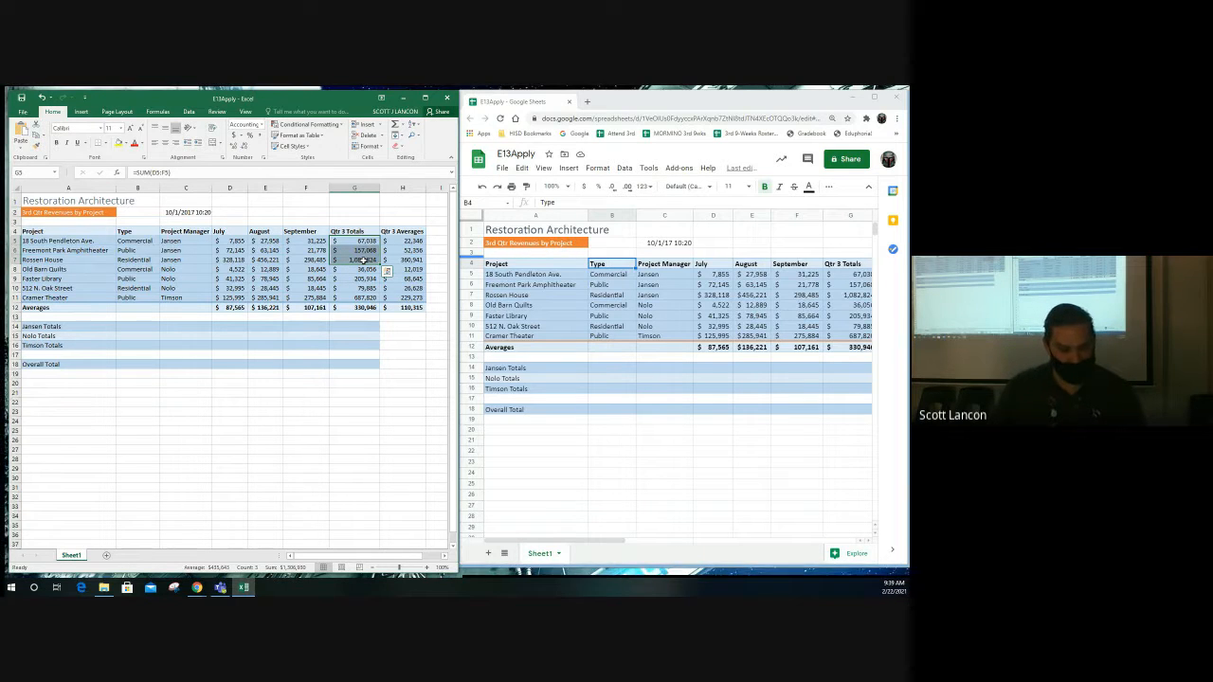
- Name Jansen's Qtr 3 Totals G5:G7 JansenTotal
click(33, 171)
text(JansenT)
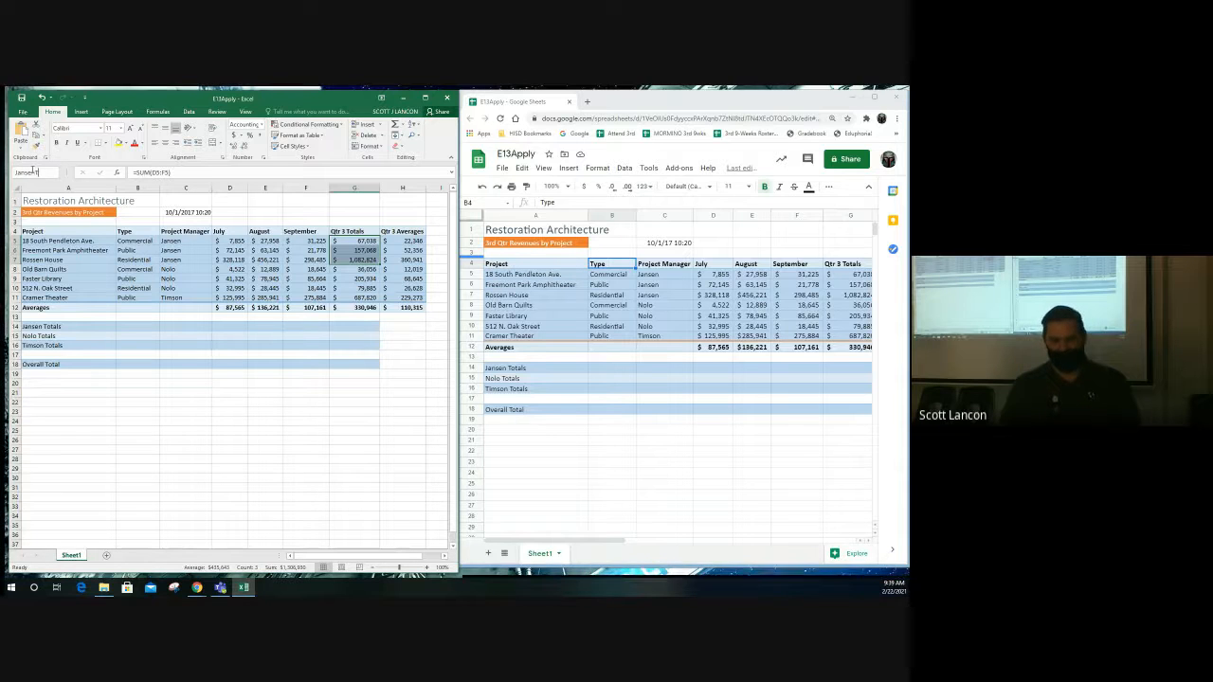
text(otal)
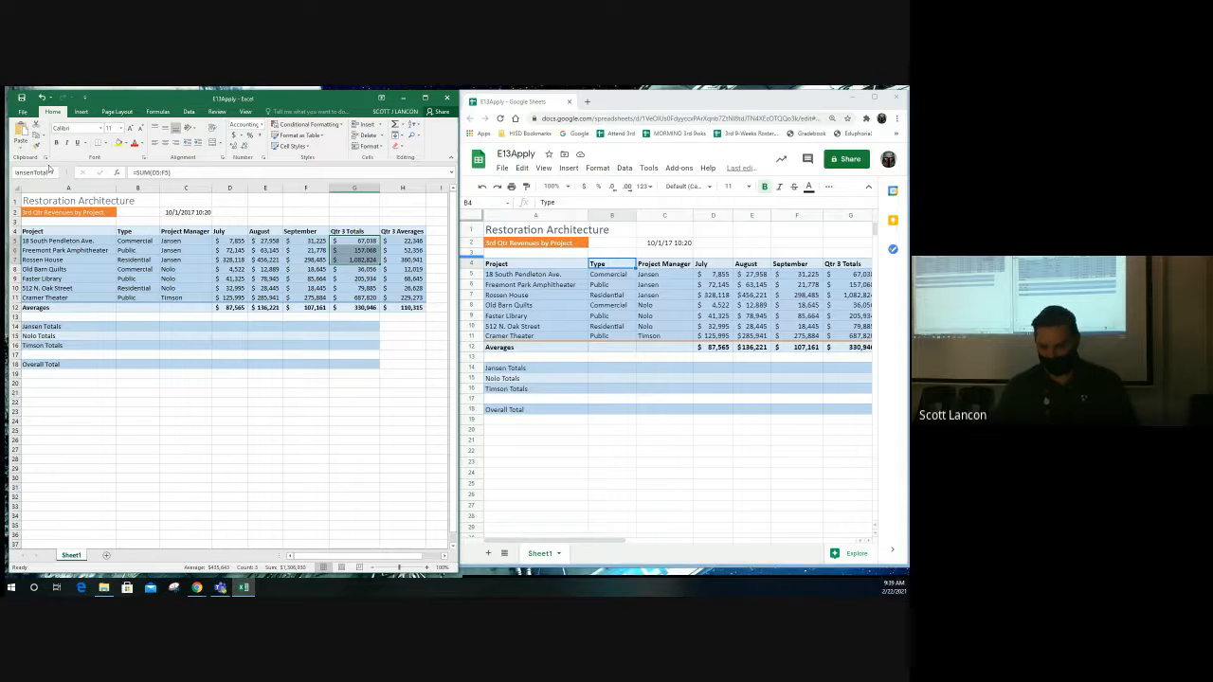
key(Return)
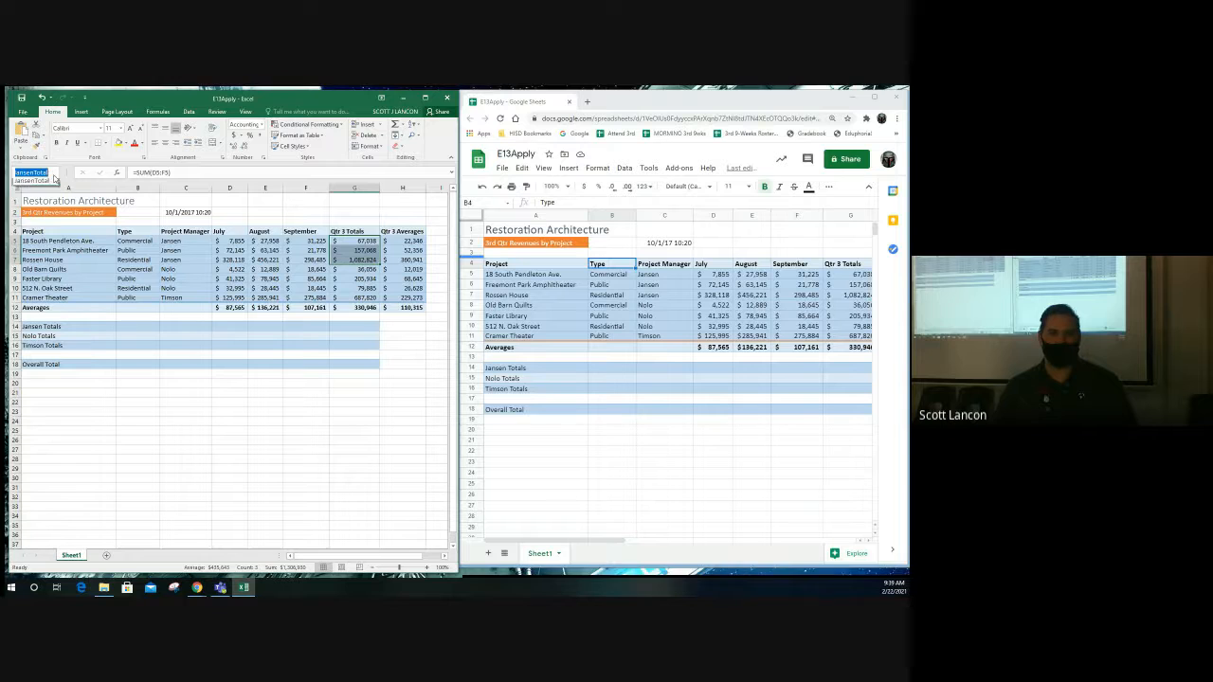
- Check the JansenAugust and JansenJuly ranges from the Name Box list, then select D8:D10
click(43, 184)
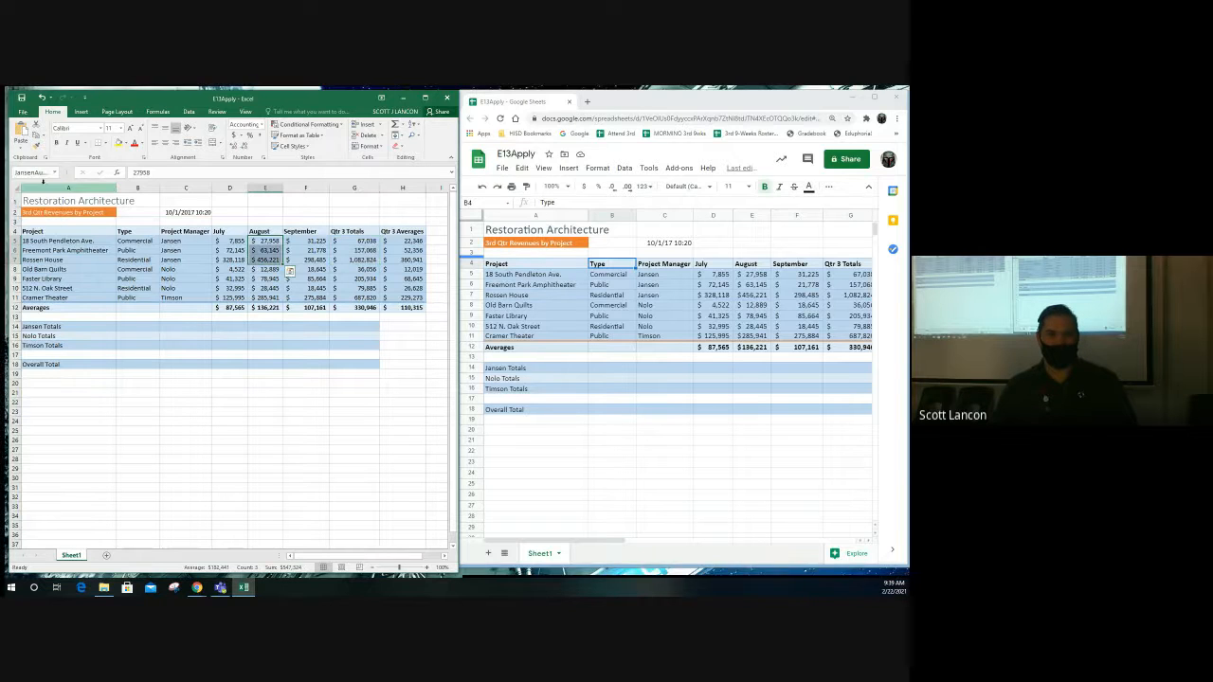
click(54, 173)
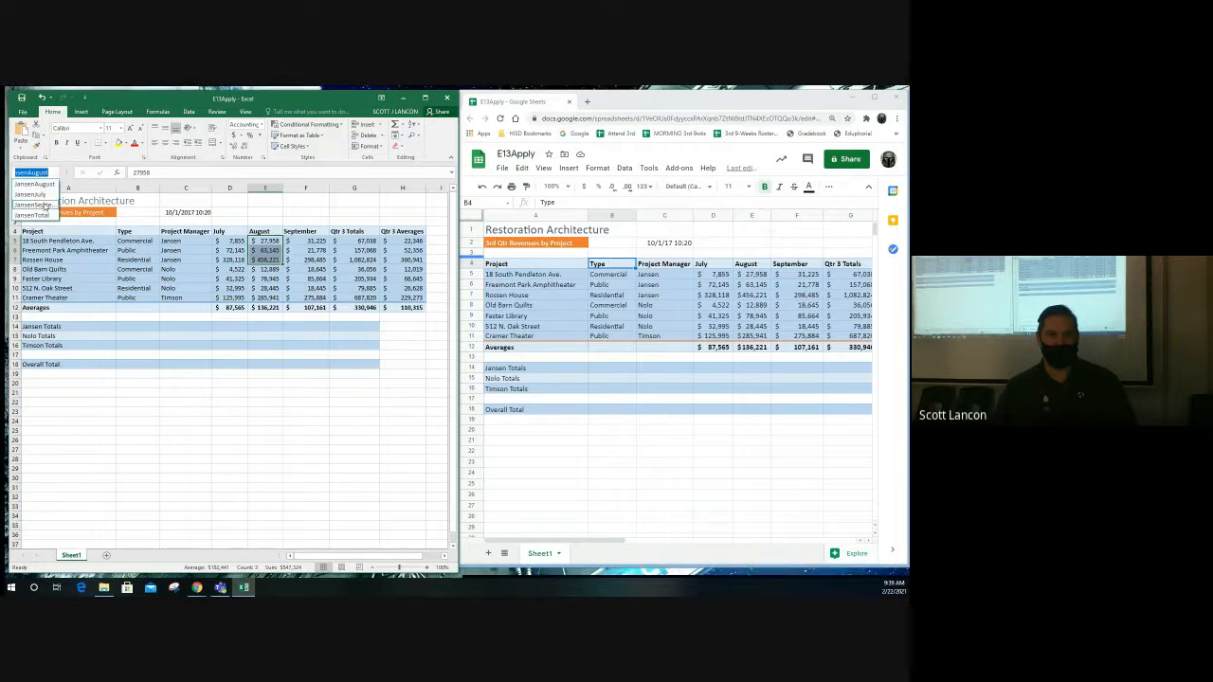
click(36, 194)
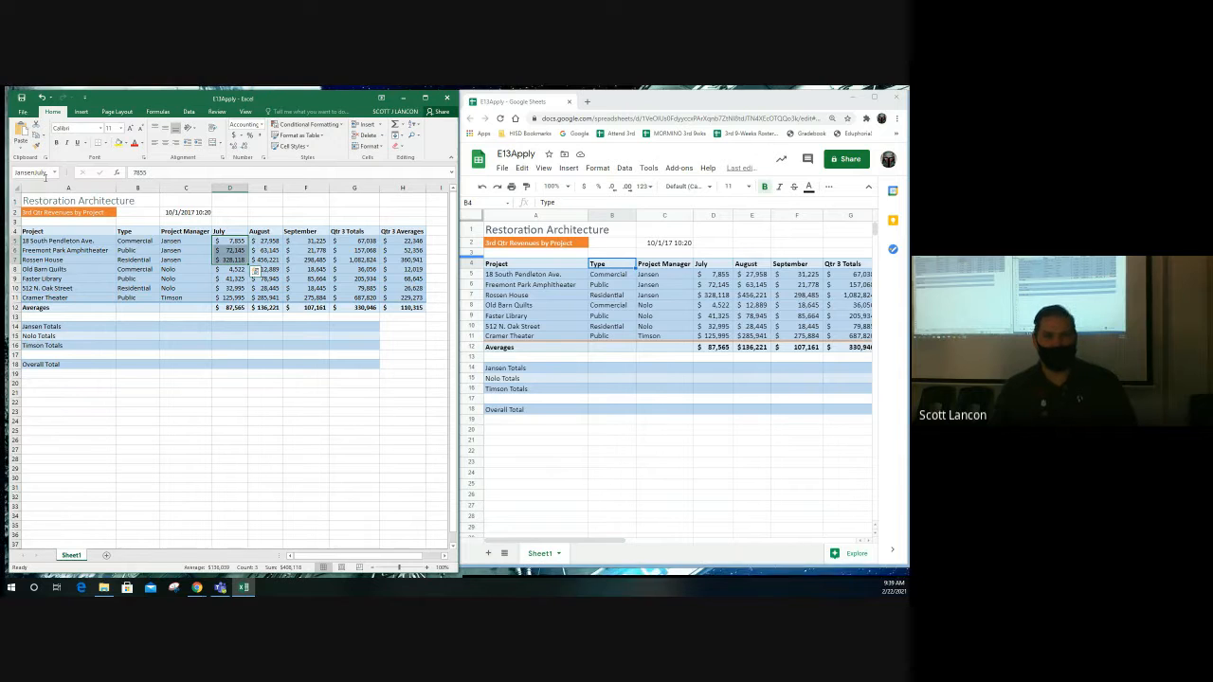
drag(231, 269, 233, 288)
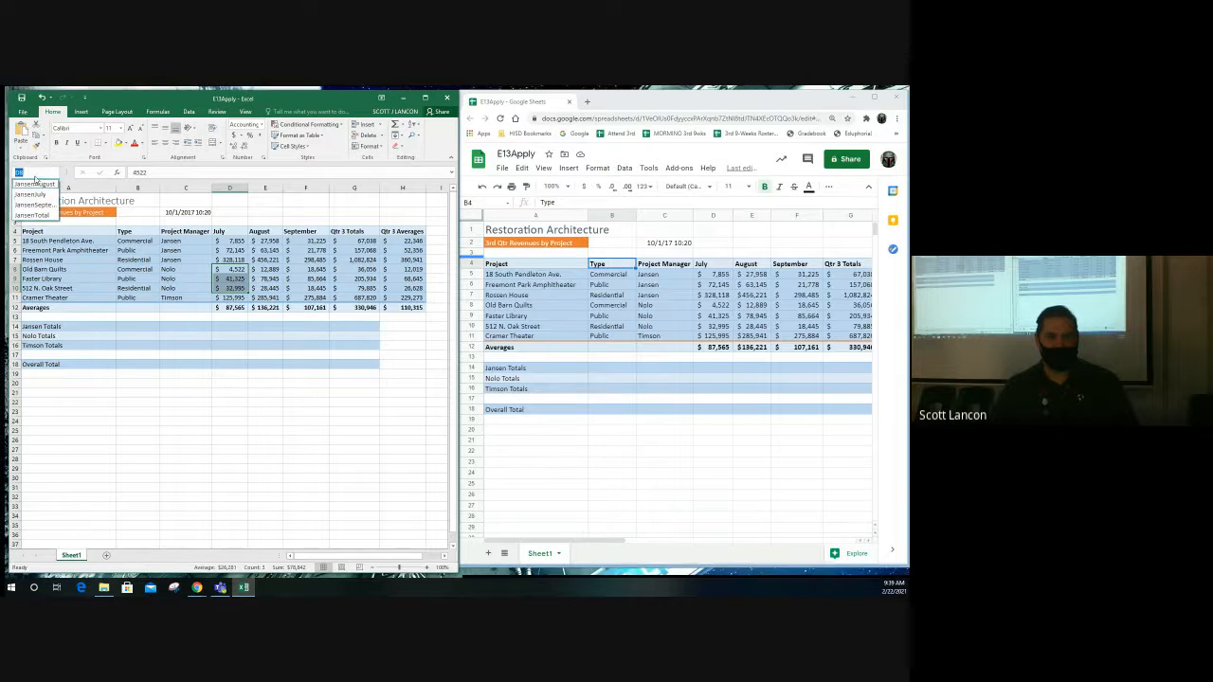
- Bring up the Define Name option for Nolo's July revenues D8:D10
click(154, 172)
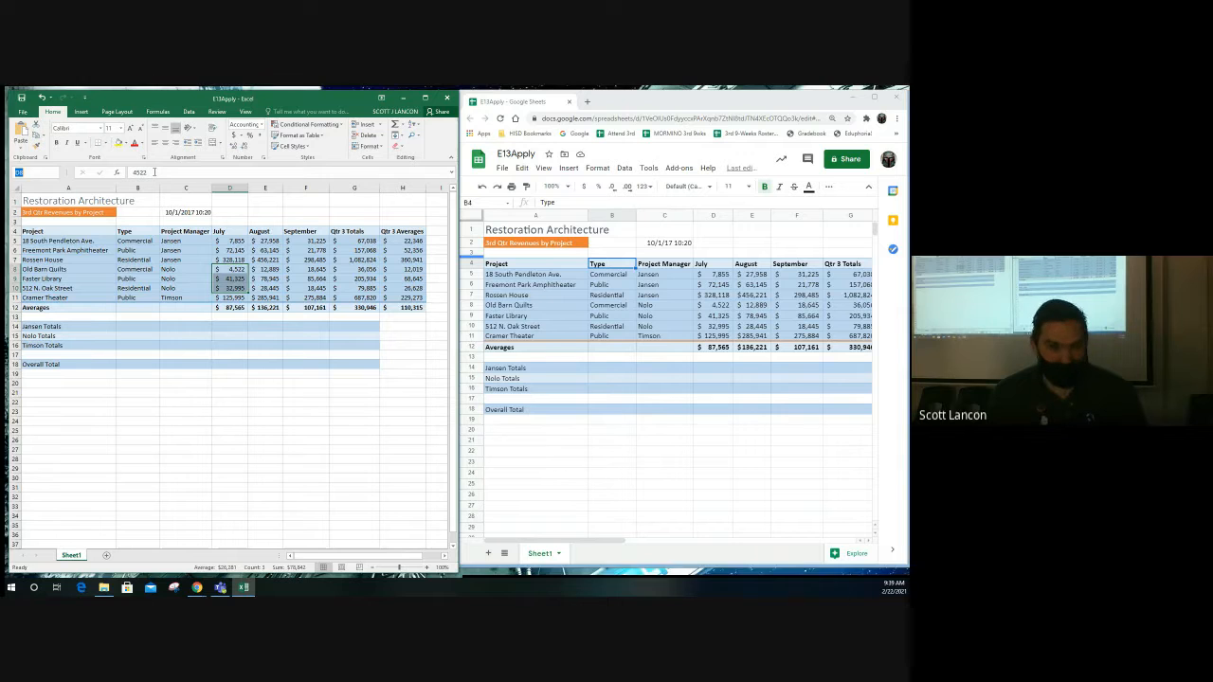
right_click(235, 284)
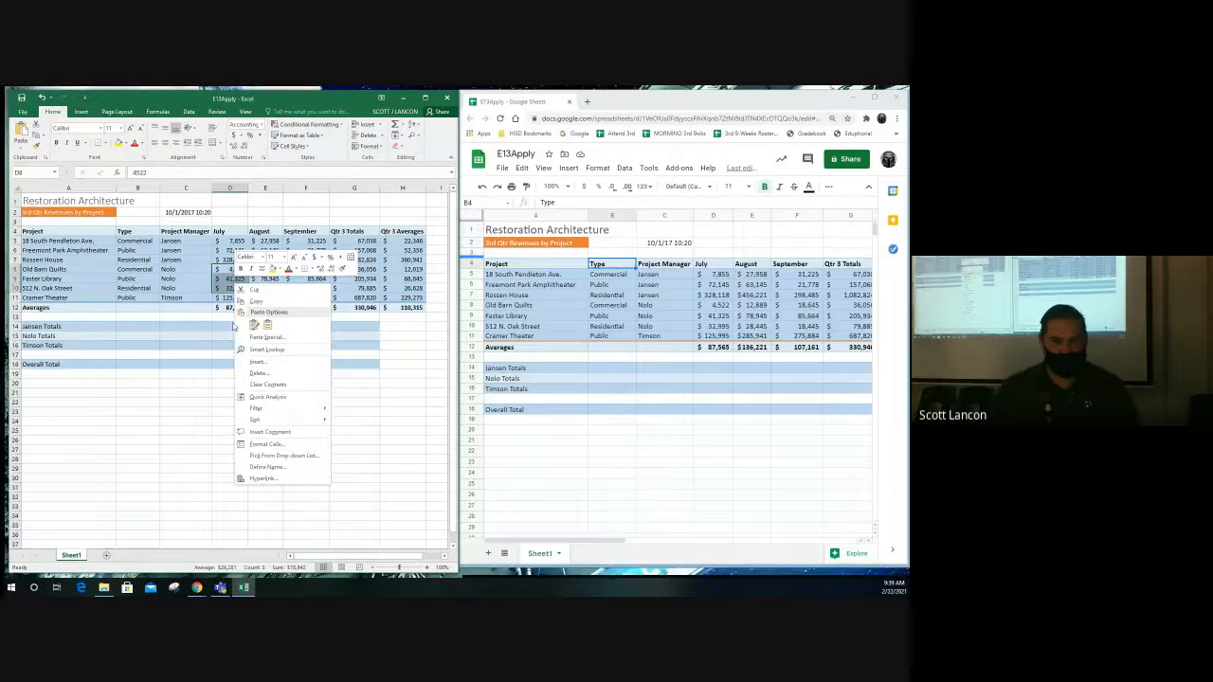
- Name Nolo's July revenues D8:D10 NoloJuly, scoped to Sheet1
click(301, 468)
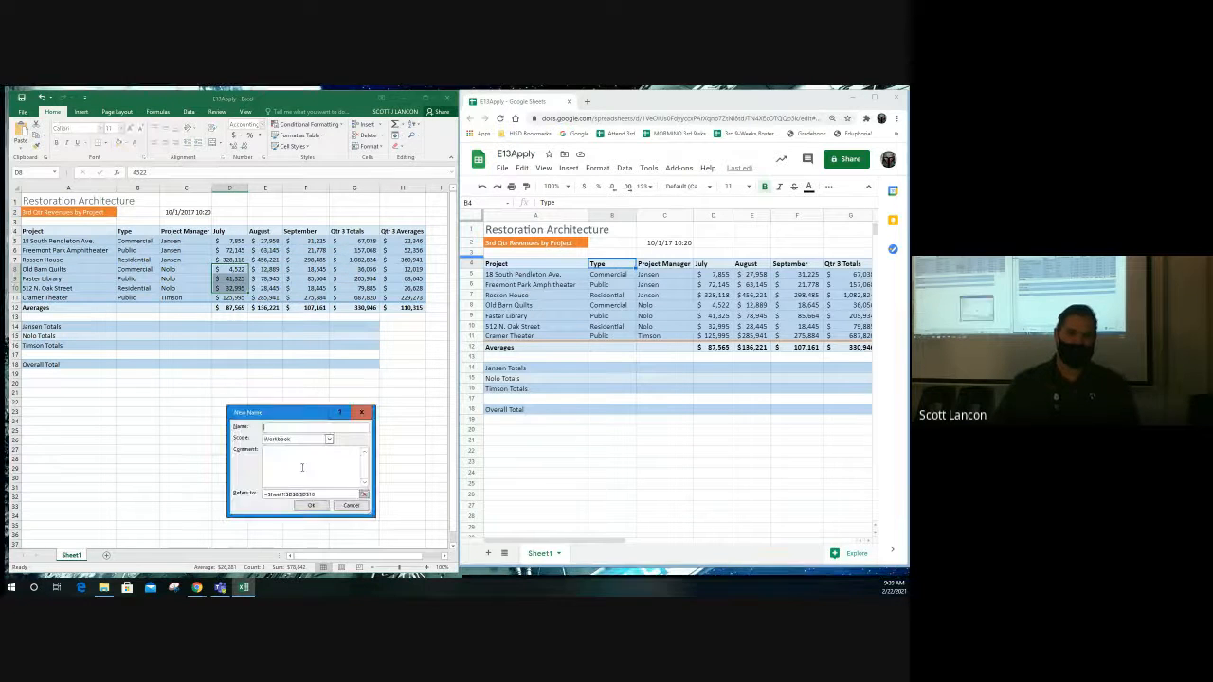
text(Nolo)
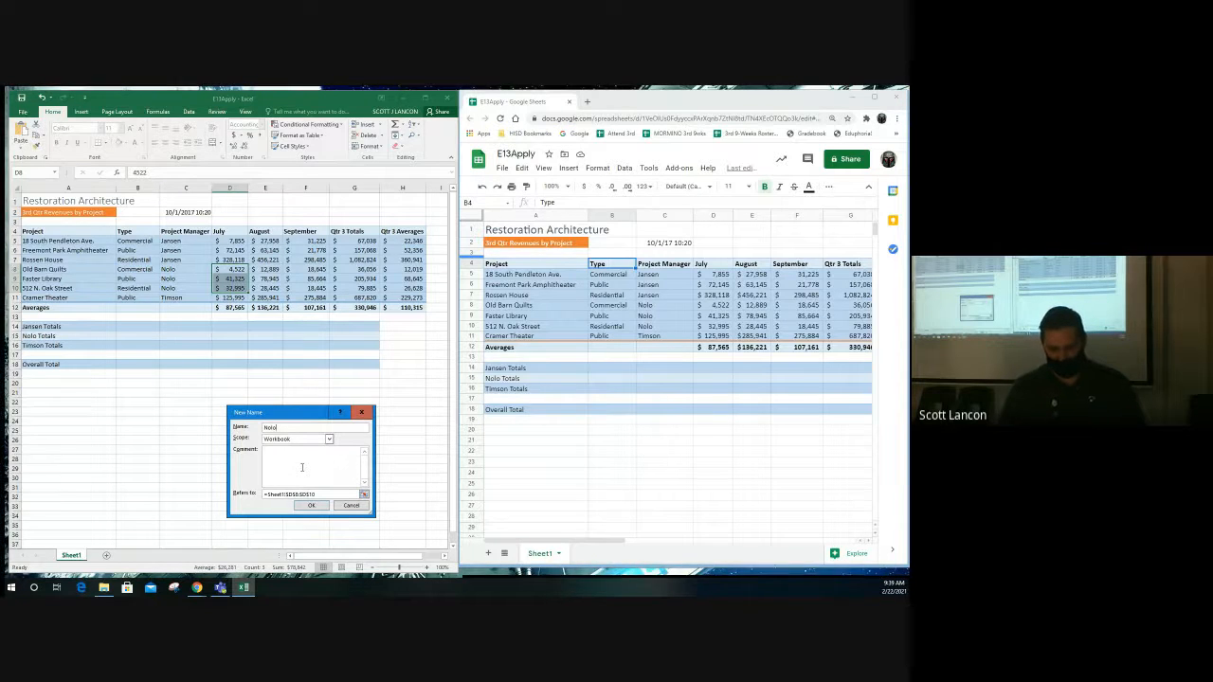
text(AUly)
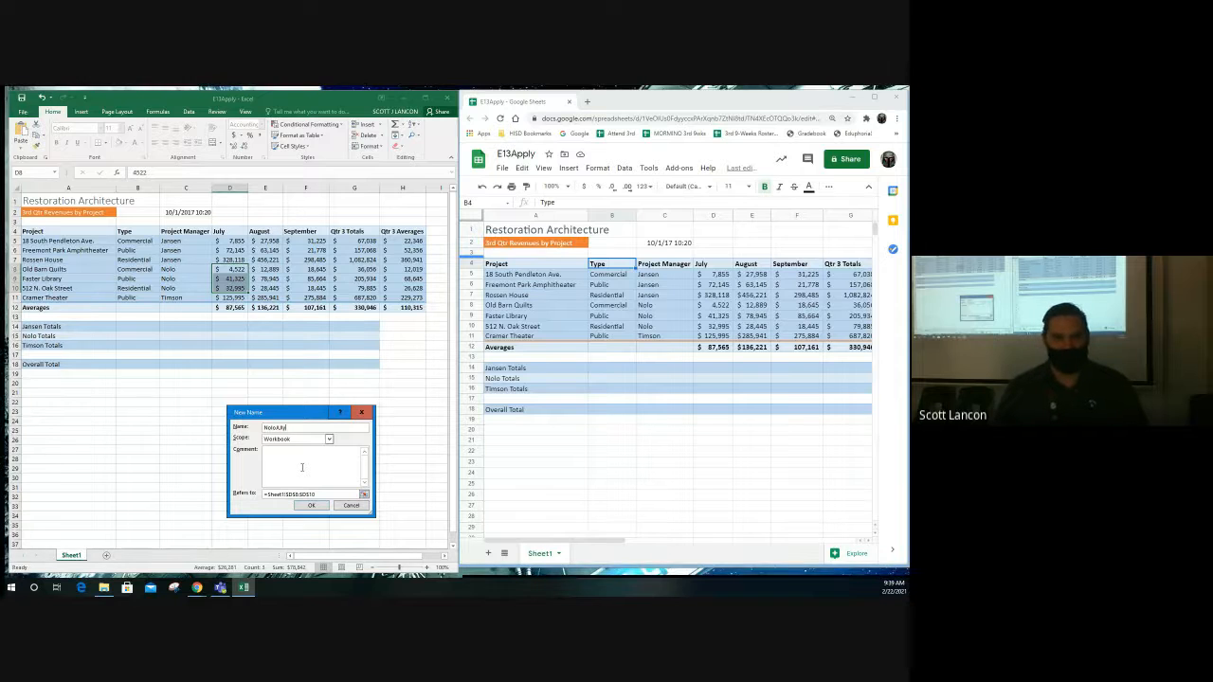
key(Left)
key(Left)
key(BackSpace)
text(u)
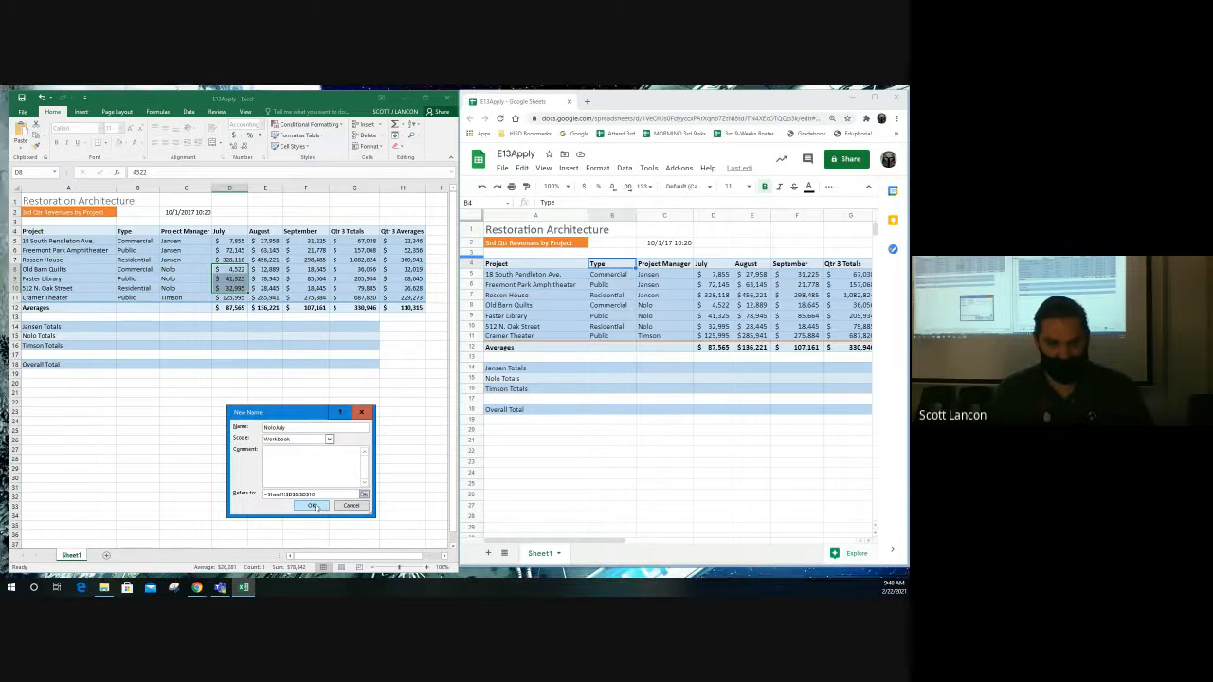
click(326, 440)
click(294, 454)
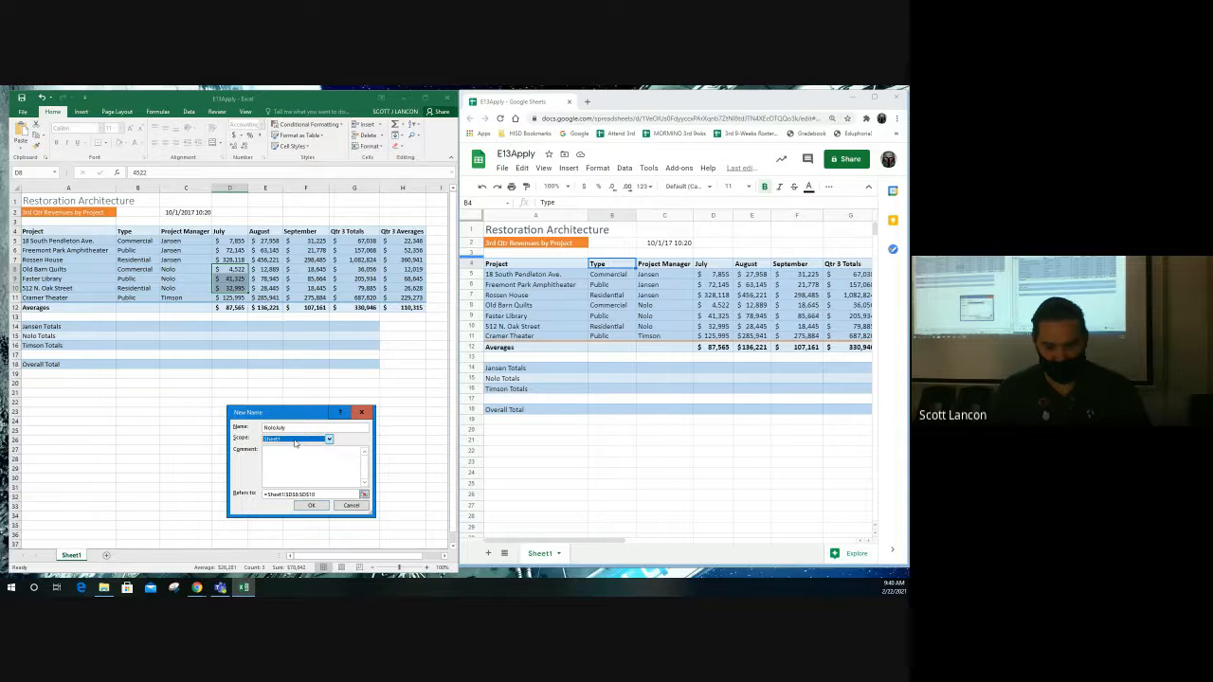
click(313, 507)
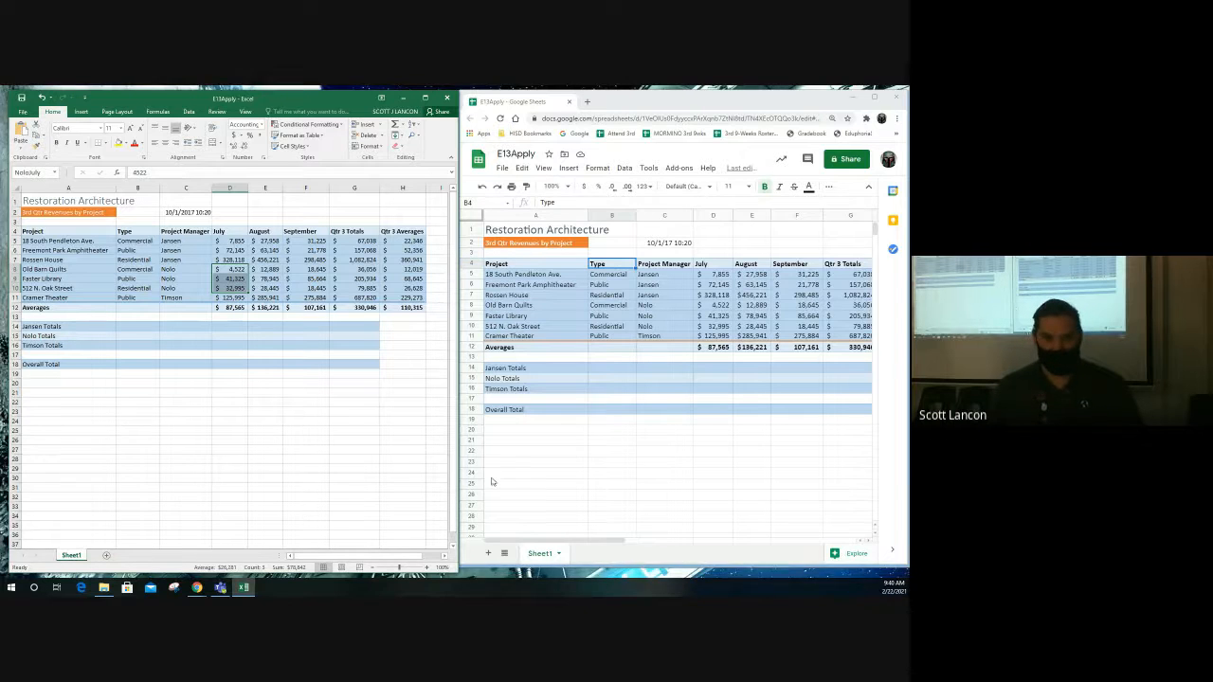
- In Google Sheets, name Jansen's July revenues D5:D7 JansenJuly via the Name box
click(716, 276)
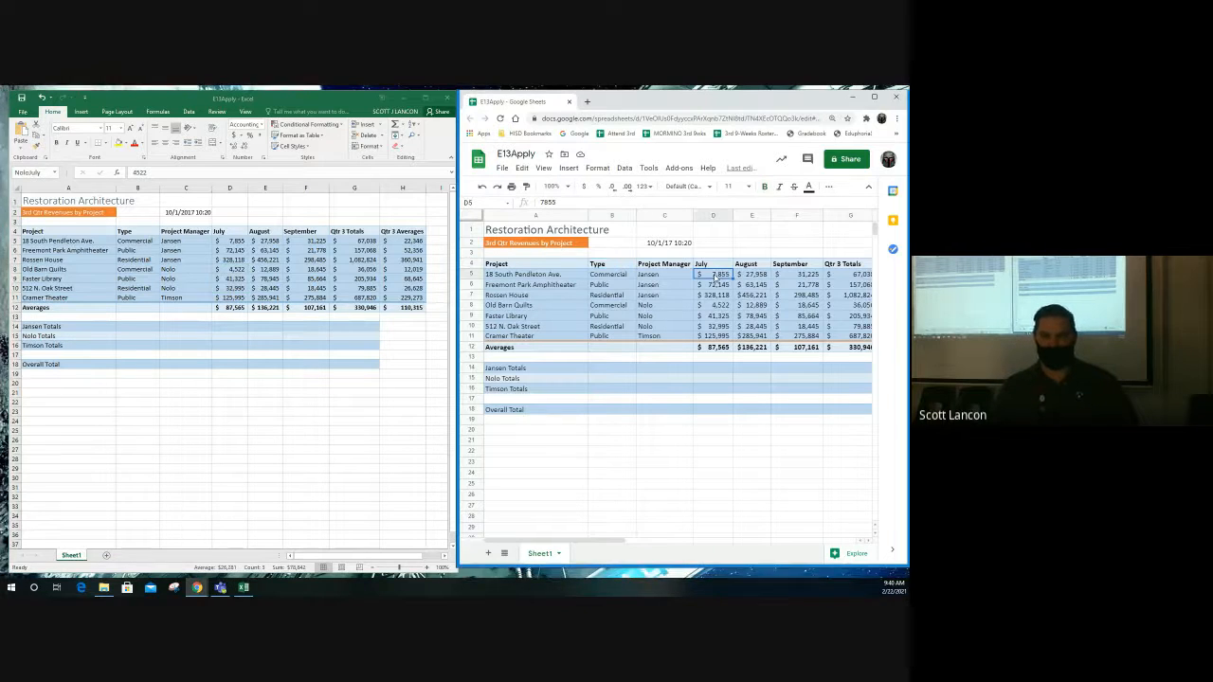
drag(717, 275, 715, 300)
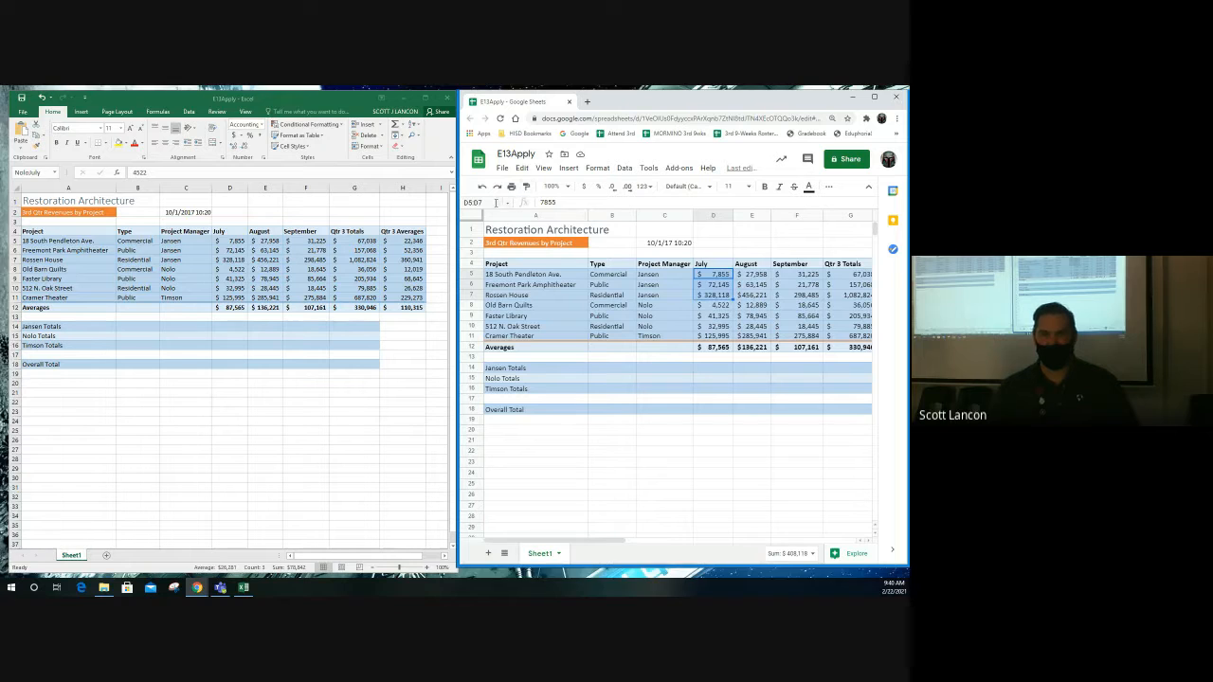
click(486, 202)
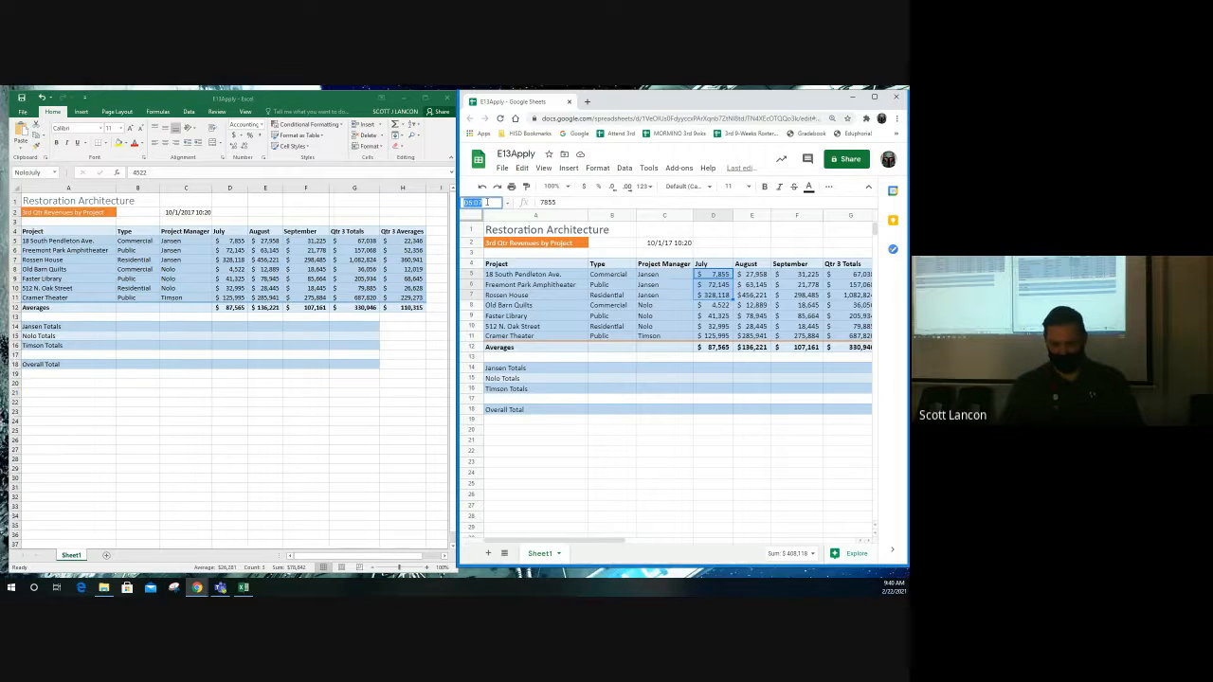
text(Jansen)
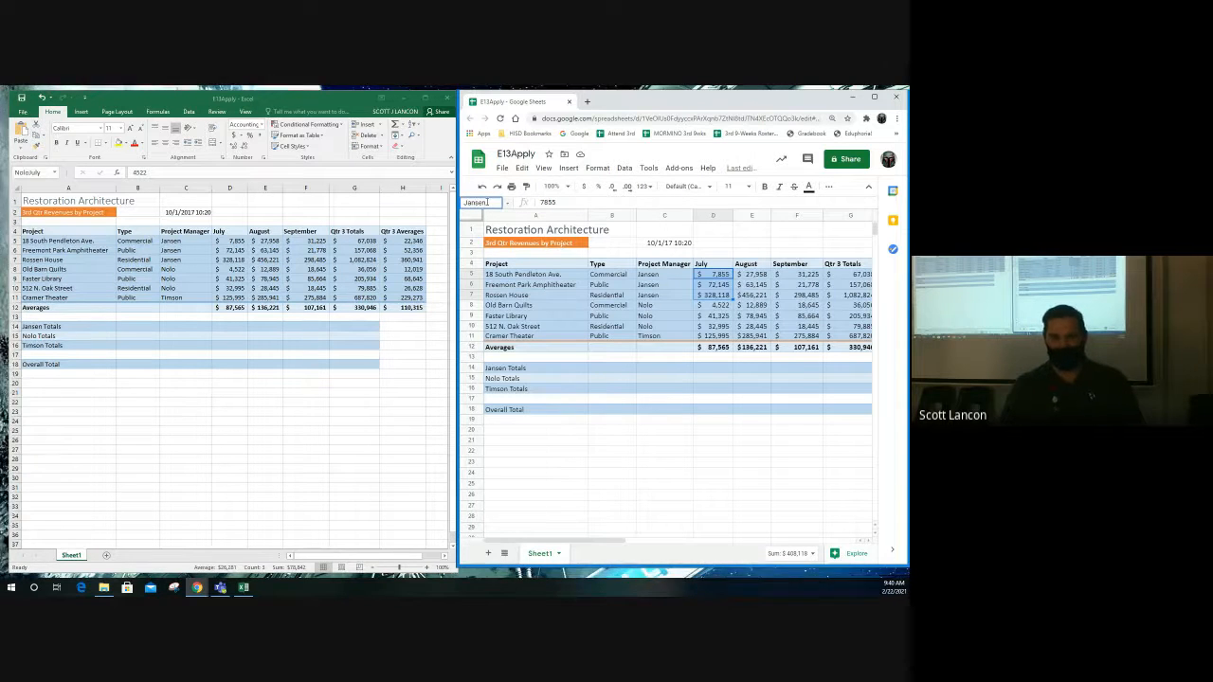
text(July)
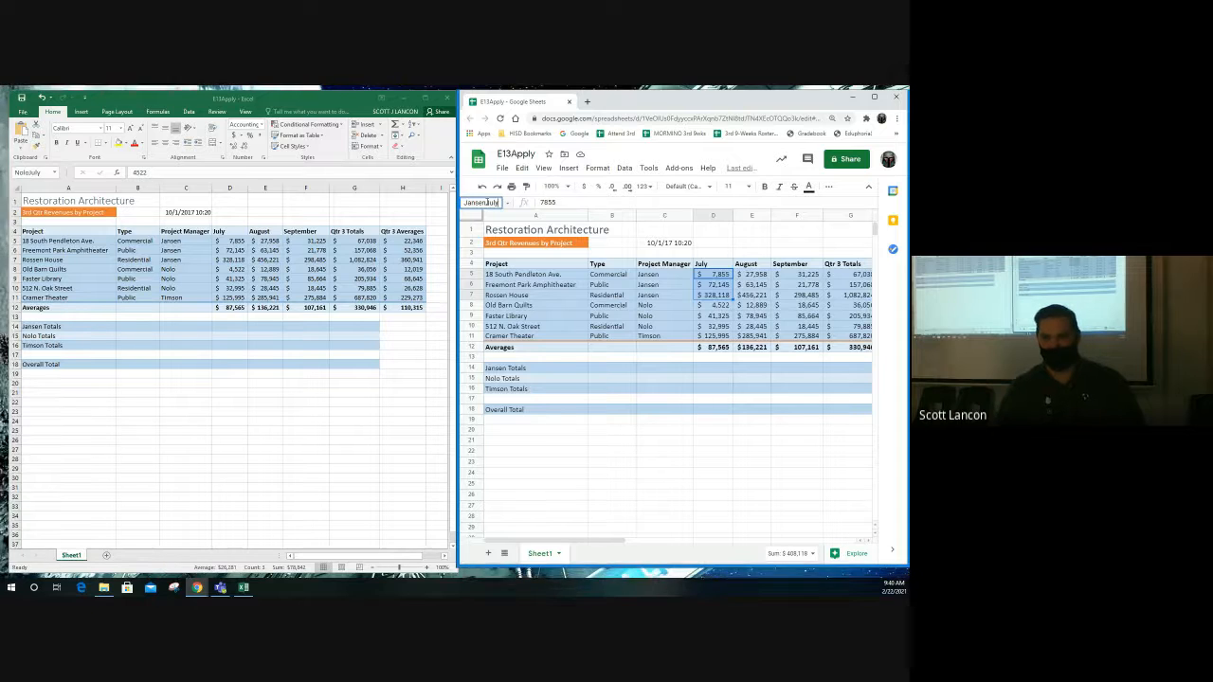
key(Return)
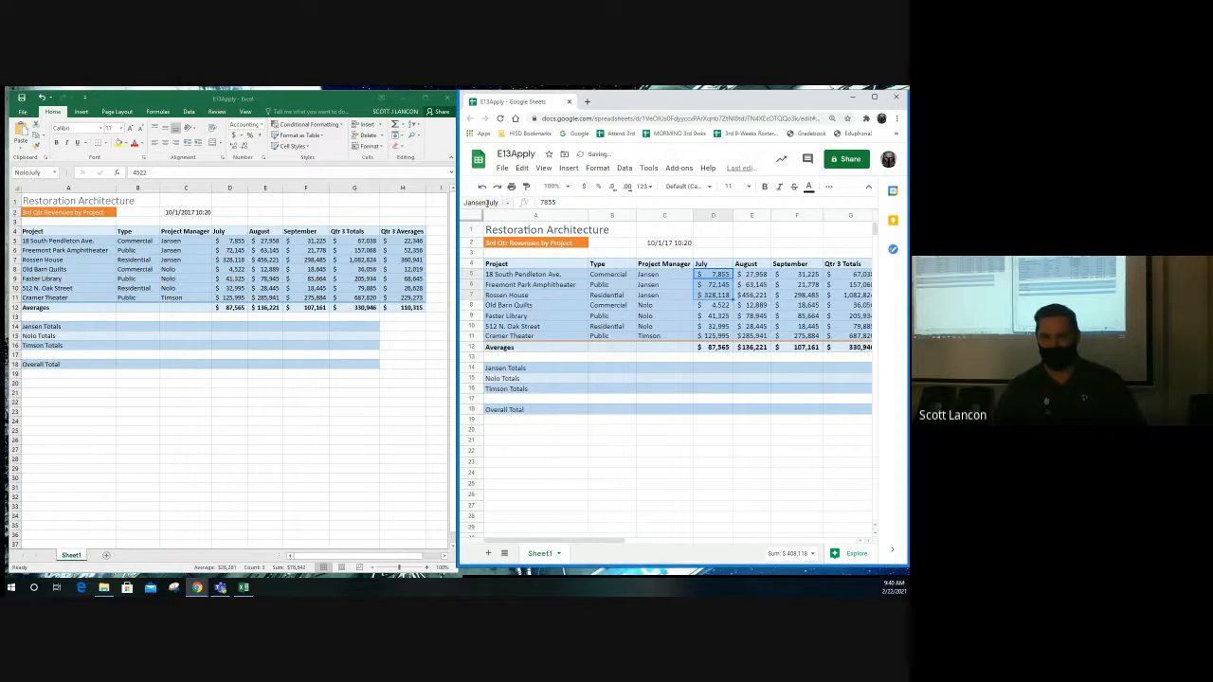
click(716, 306)
- Name Jansen's August revenues E5:E7 JansenAugust
drag(754, 274, 756, 296)
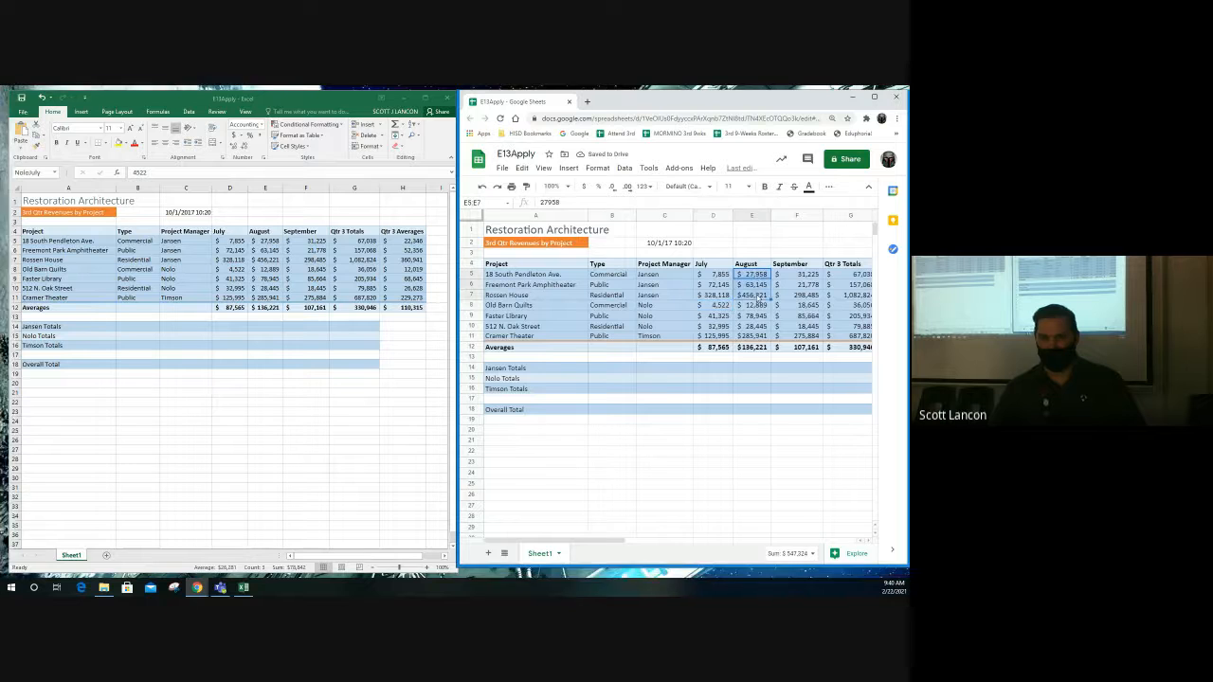
click(485, 202)
text(J)
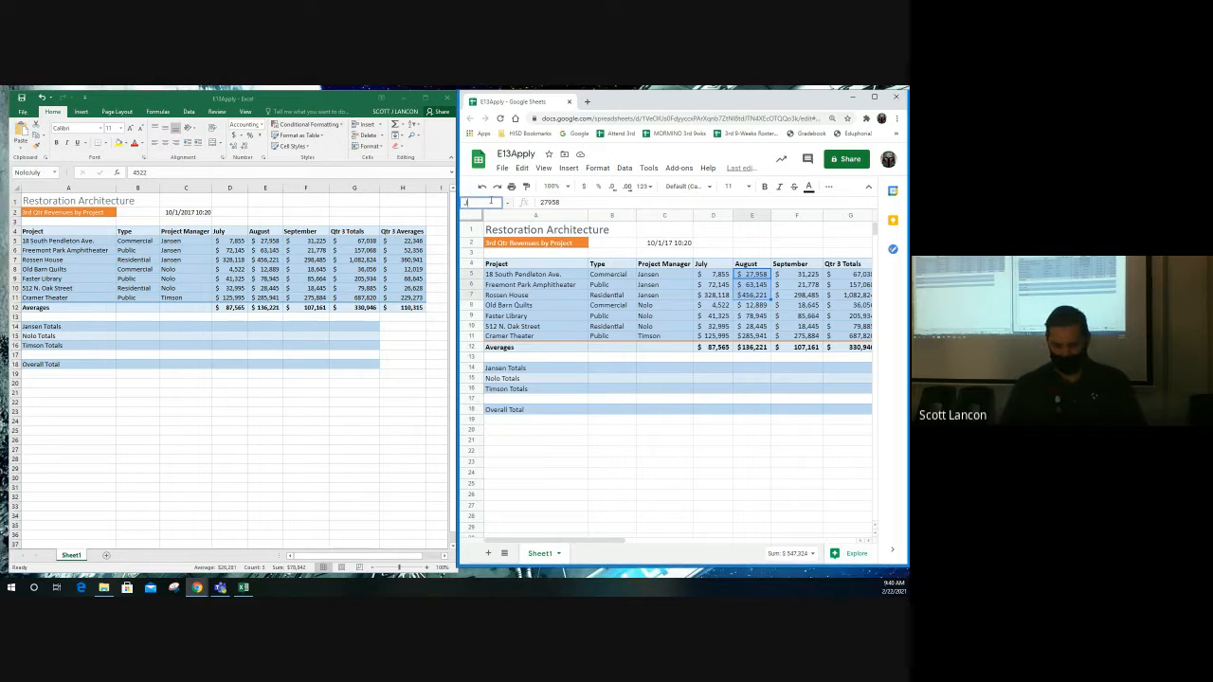
text(ansenAugust)
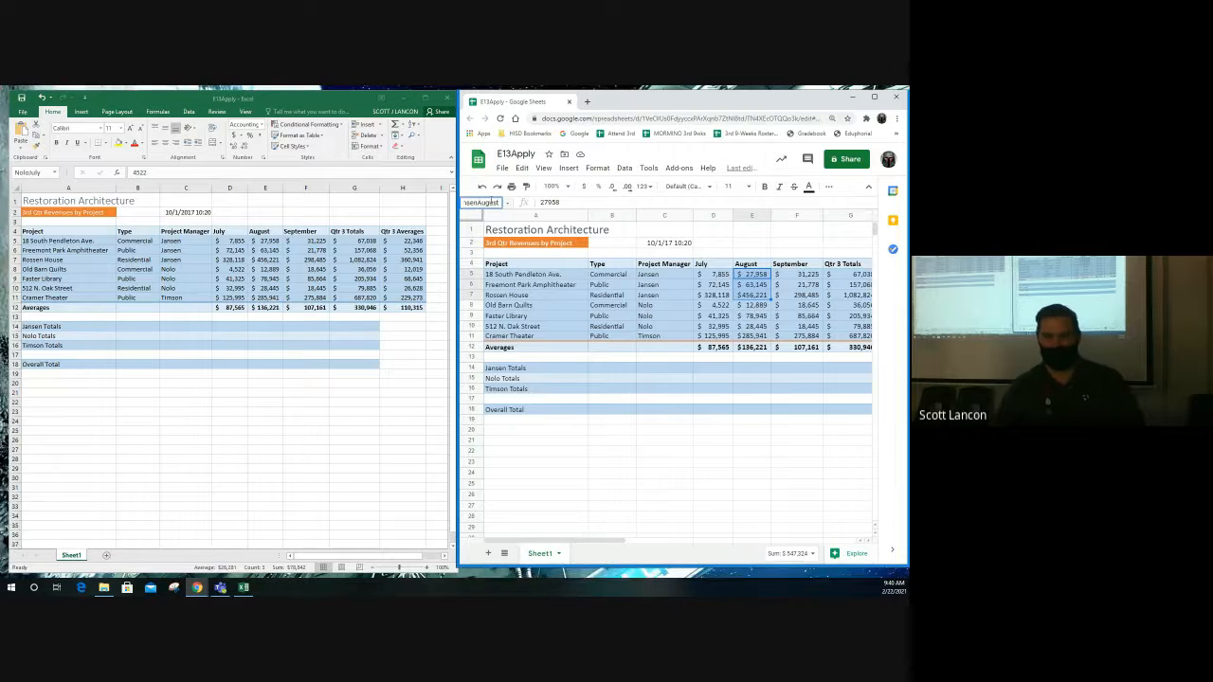
key(Return)
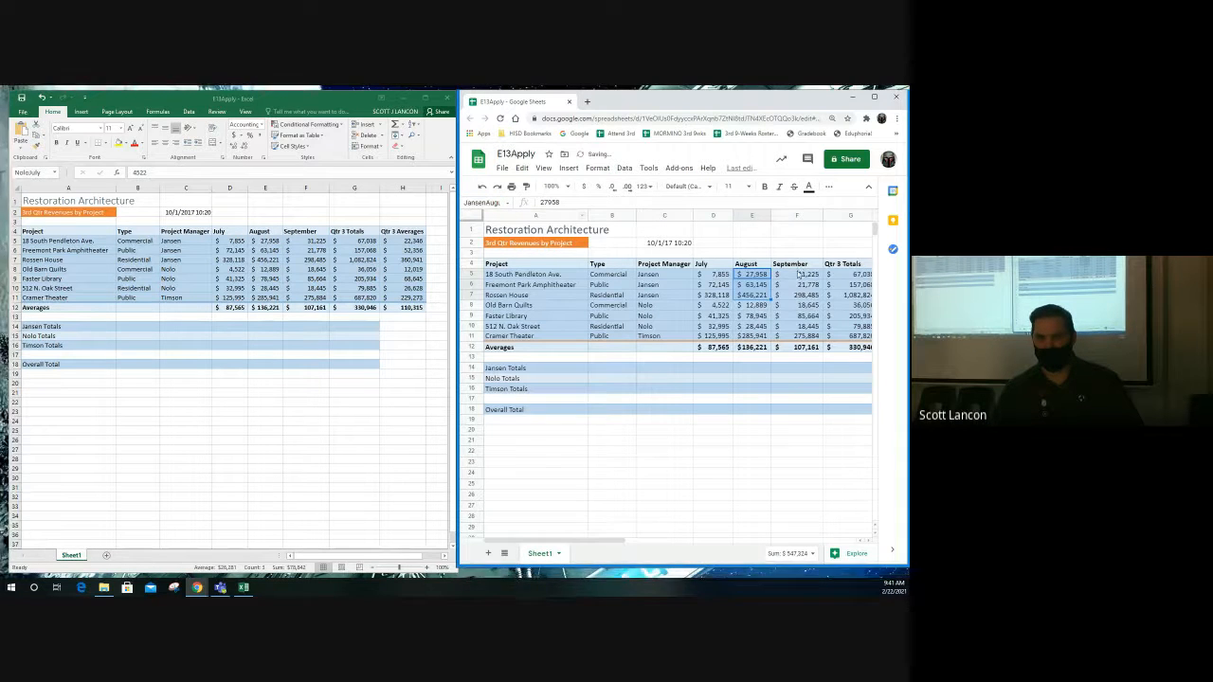
- Name Jansen's September revenues F5:F7 JansenSeptember
drag(799, 274, 798, 295)
click(486, 202)
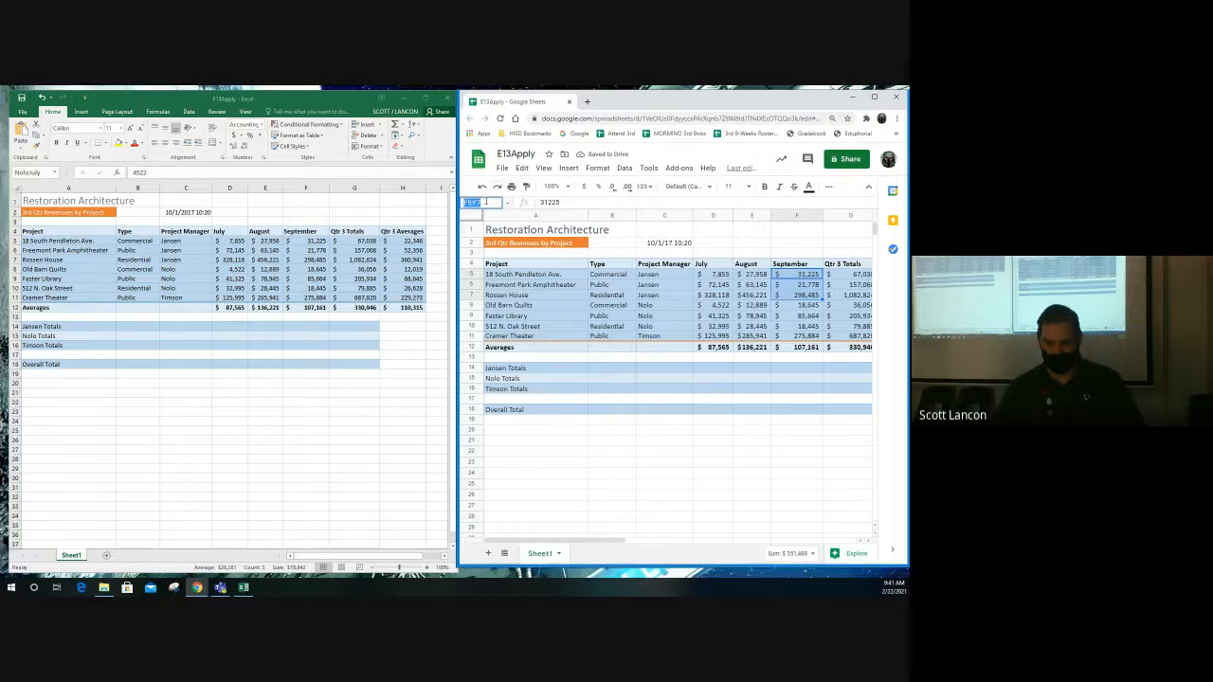
text(Jansen)
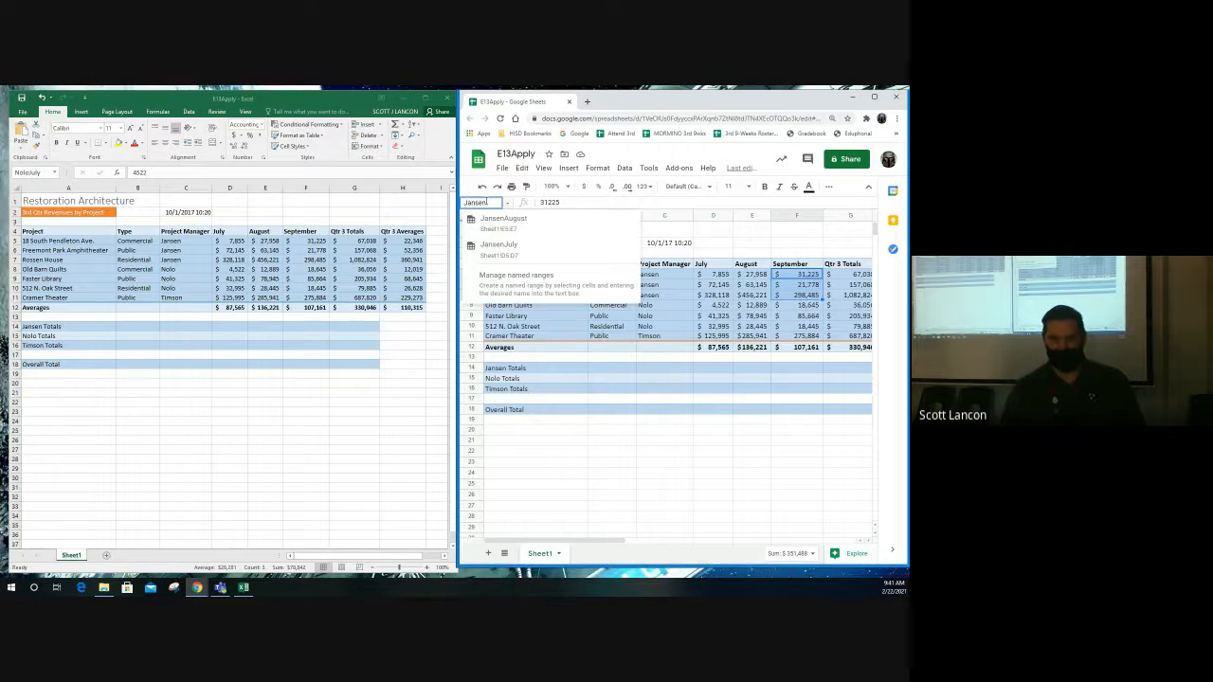
text(Septem)
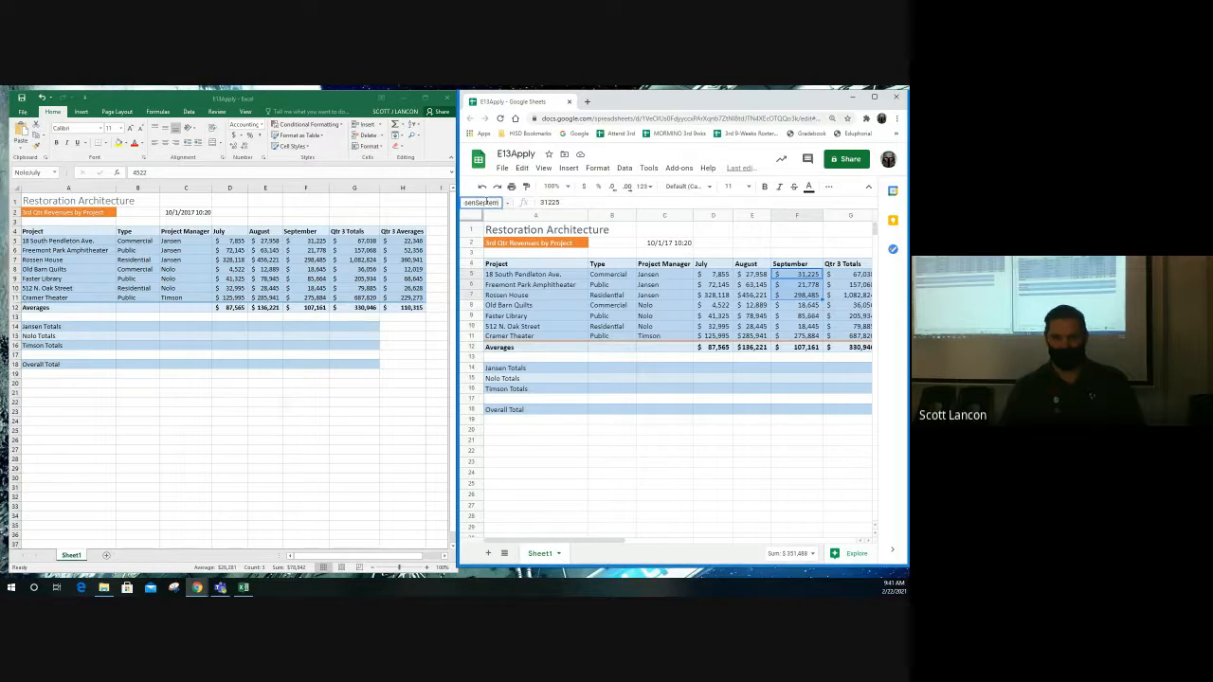
text(ber)
key(Return)
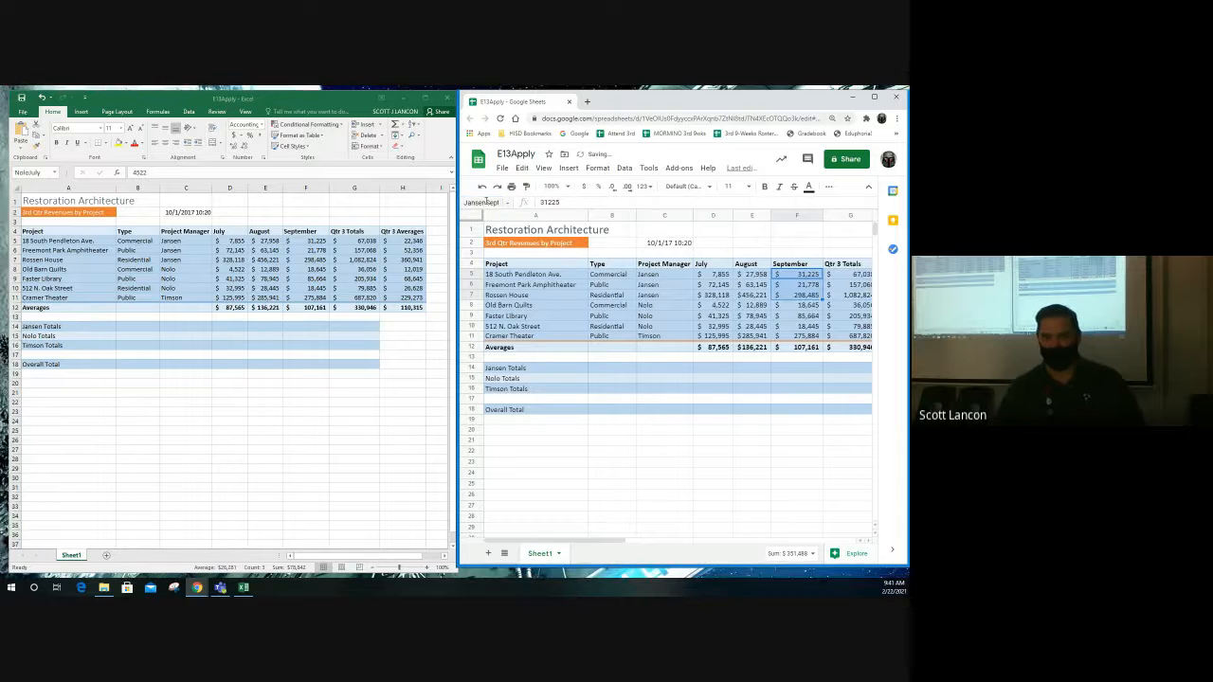
- Name Jansen's Qtr 3 Totals G5:G7 JansenTotal
drag(846, 275, 846, 296)
click(484, 203)
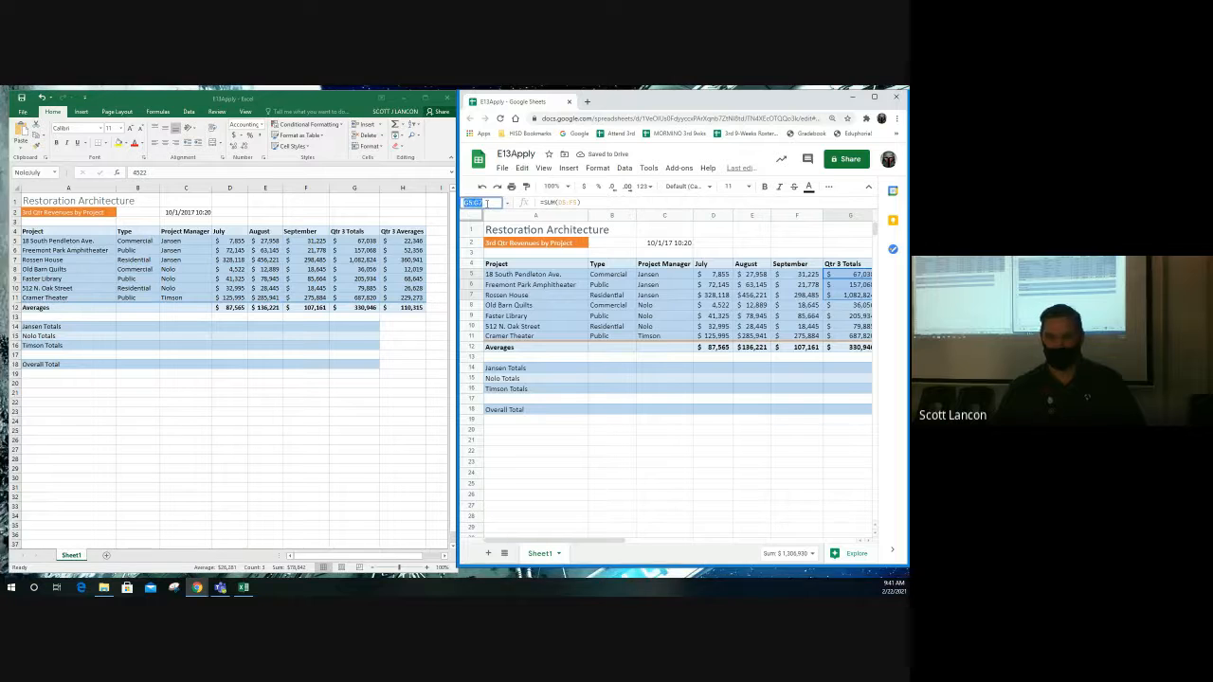
text(Jansen)
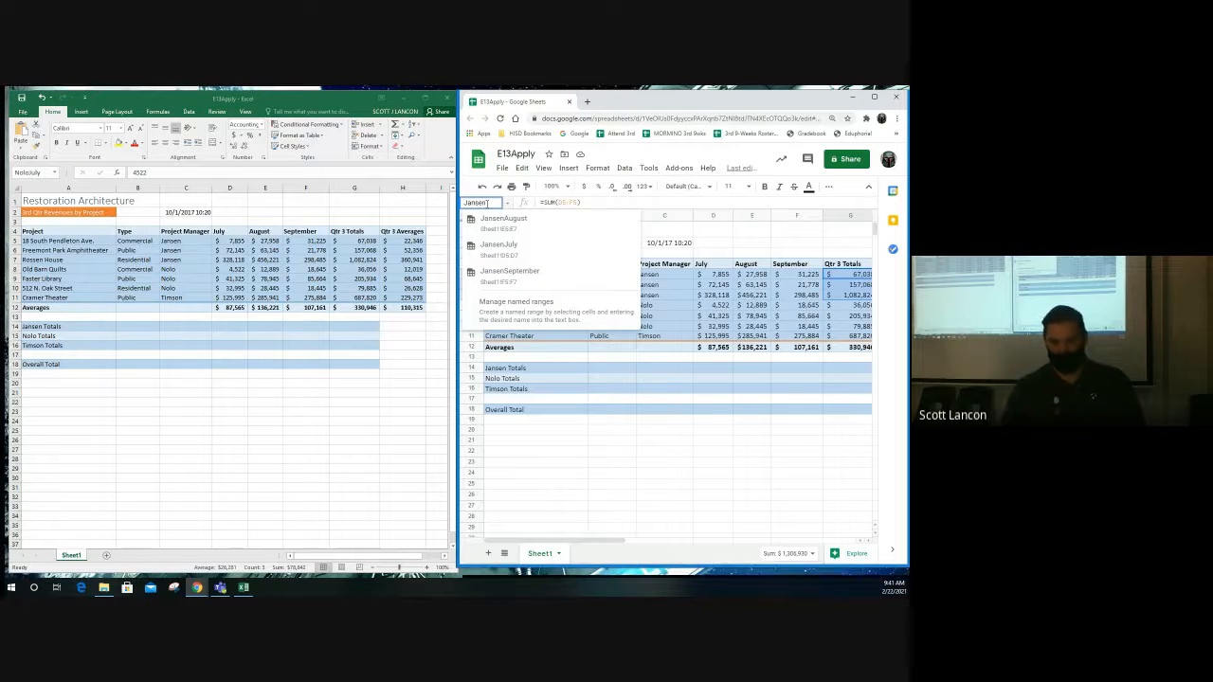
text( Tota)
key(BackSpace)
key(BackSpace)
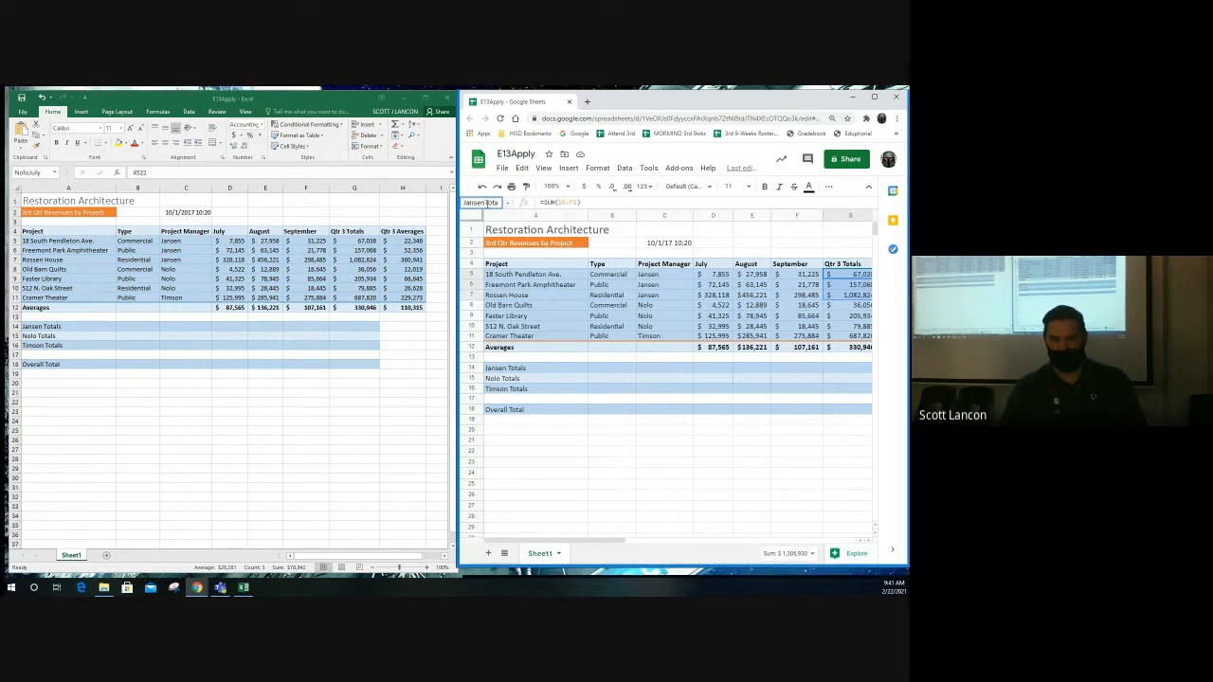
text(a)
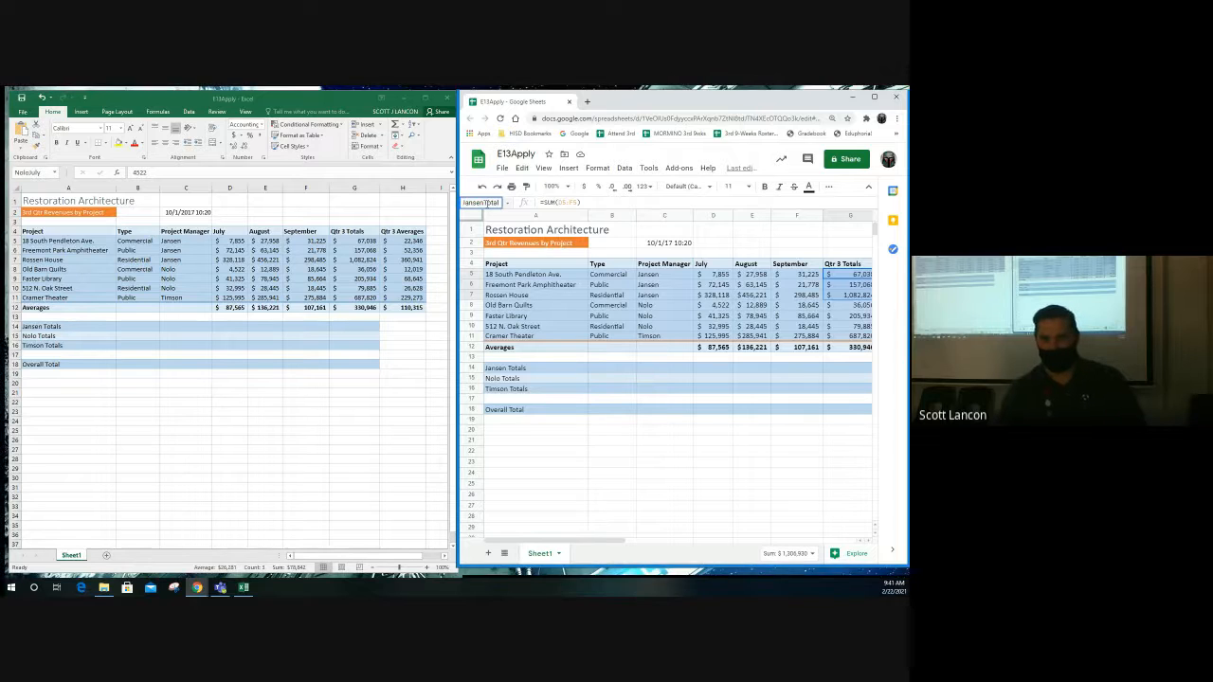
key(Return)
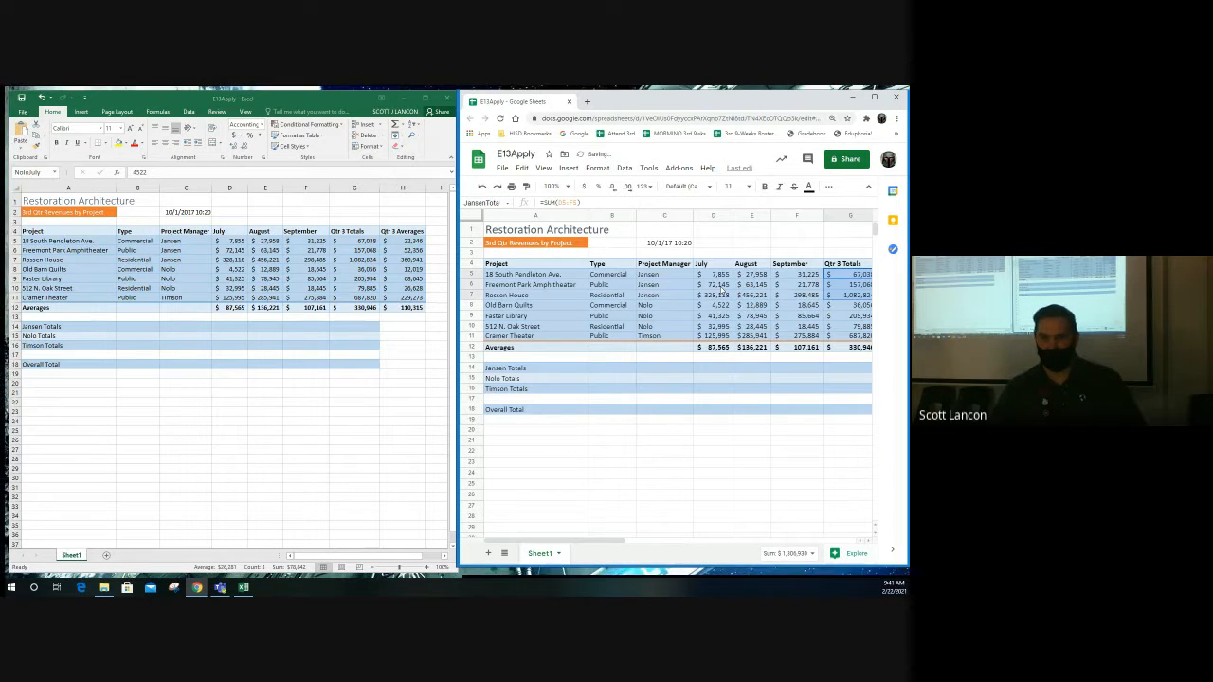
- Define a named range NoloJuly for Nolo's July values D8:D10
click(719, 305)
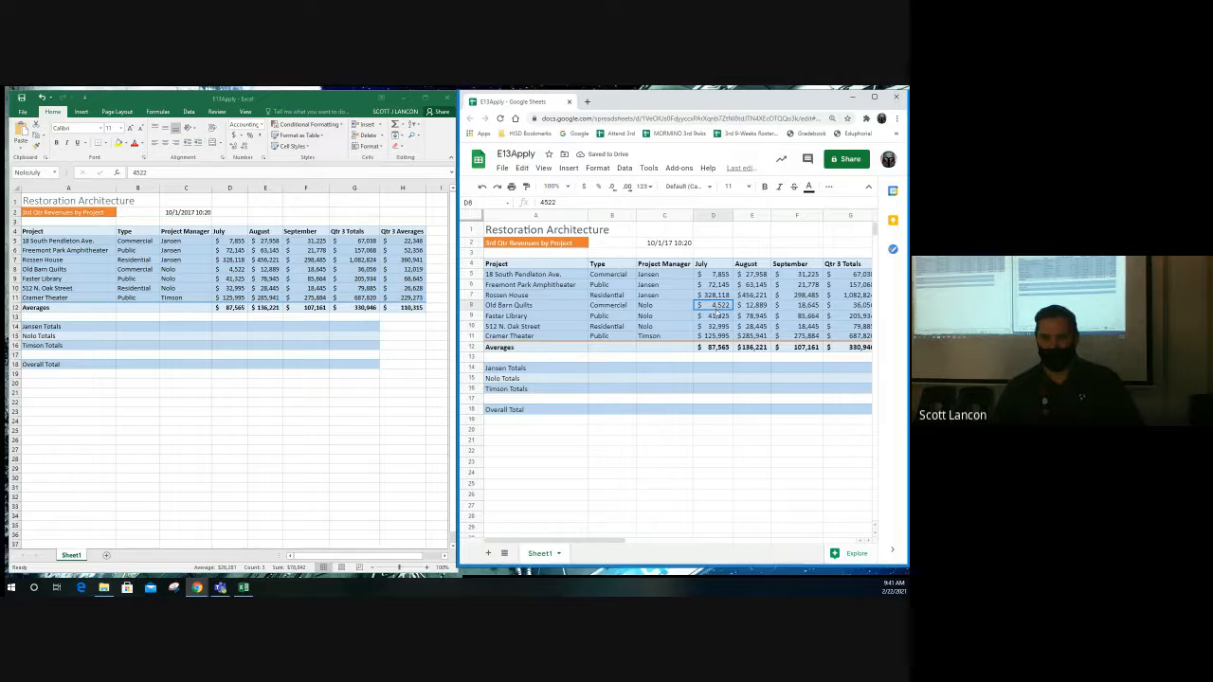
drag(718, 316, 718, 327)
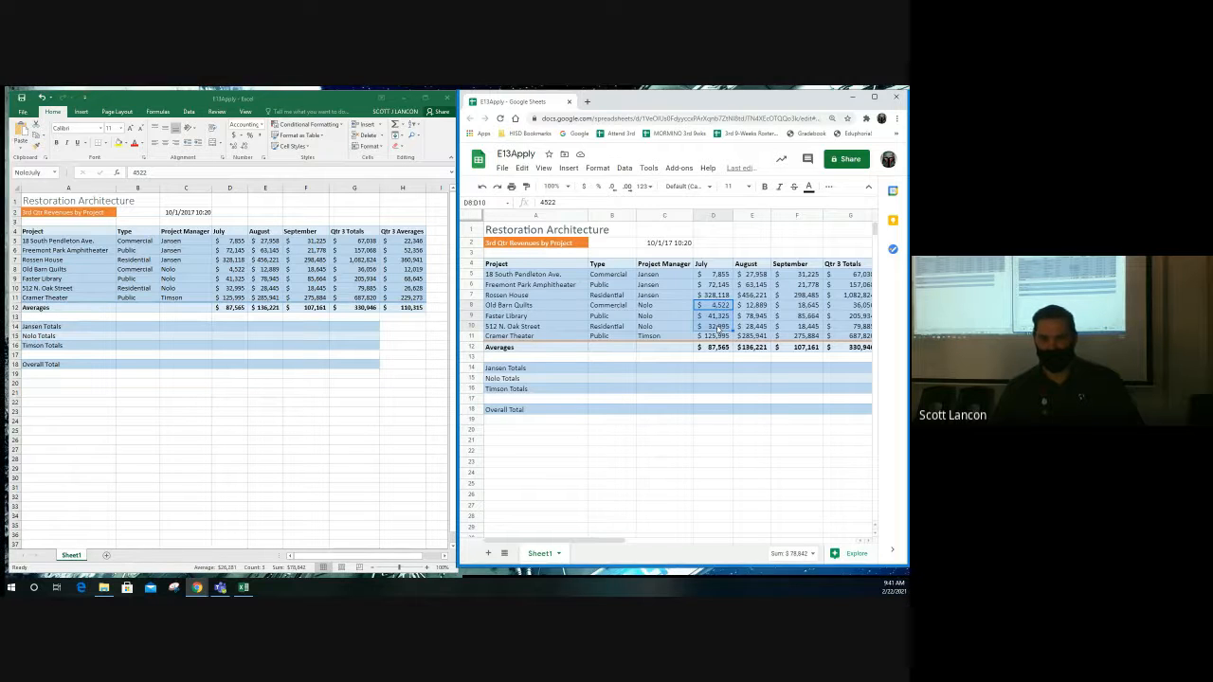
right_click(710, 316)
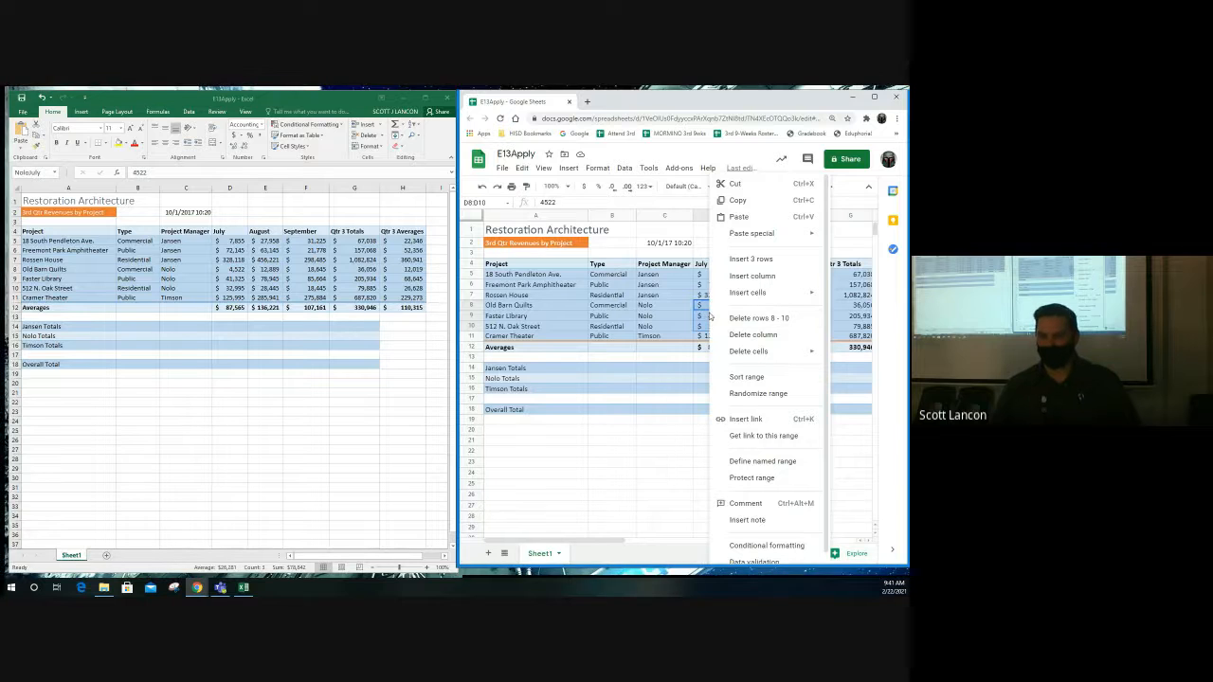
click(782, 463)
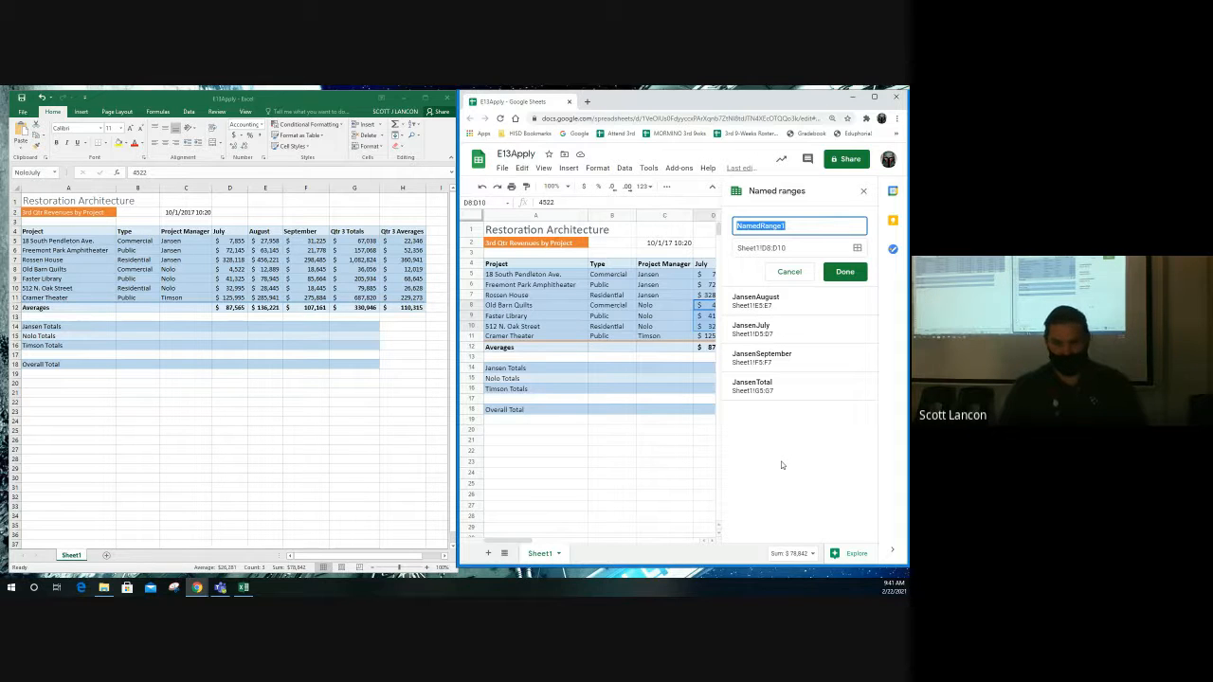
text(NoloJuly)
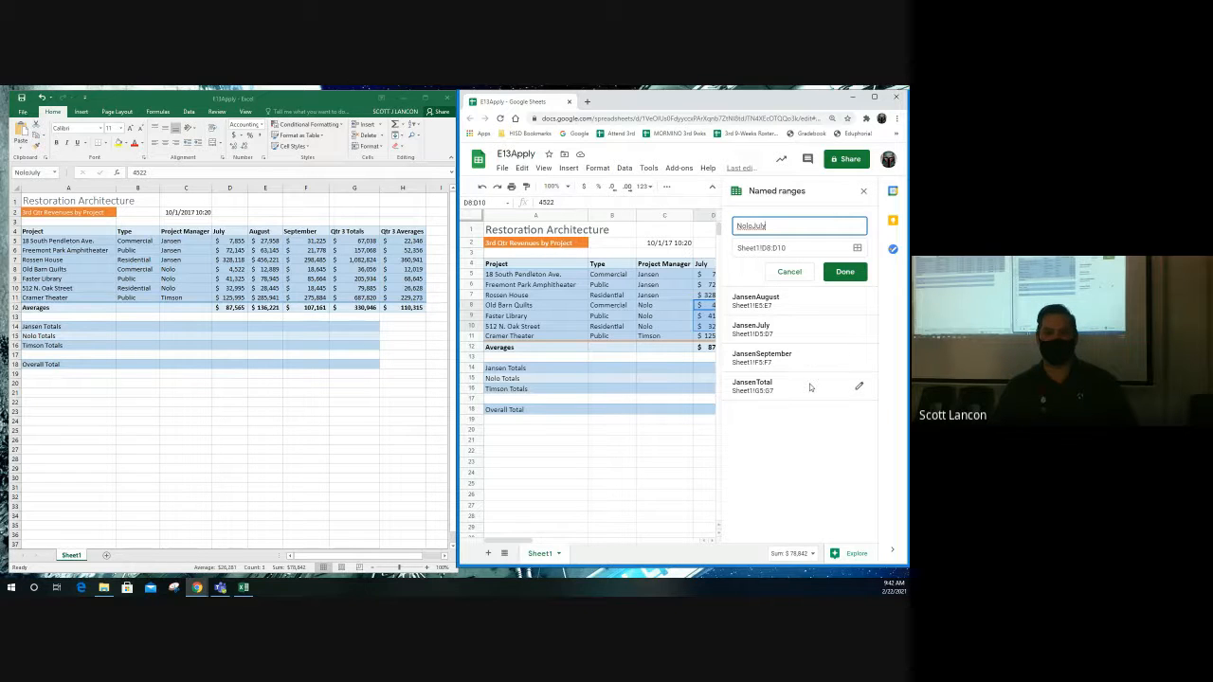
click(845, 272)
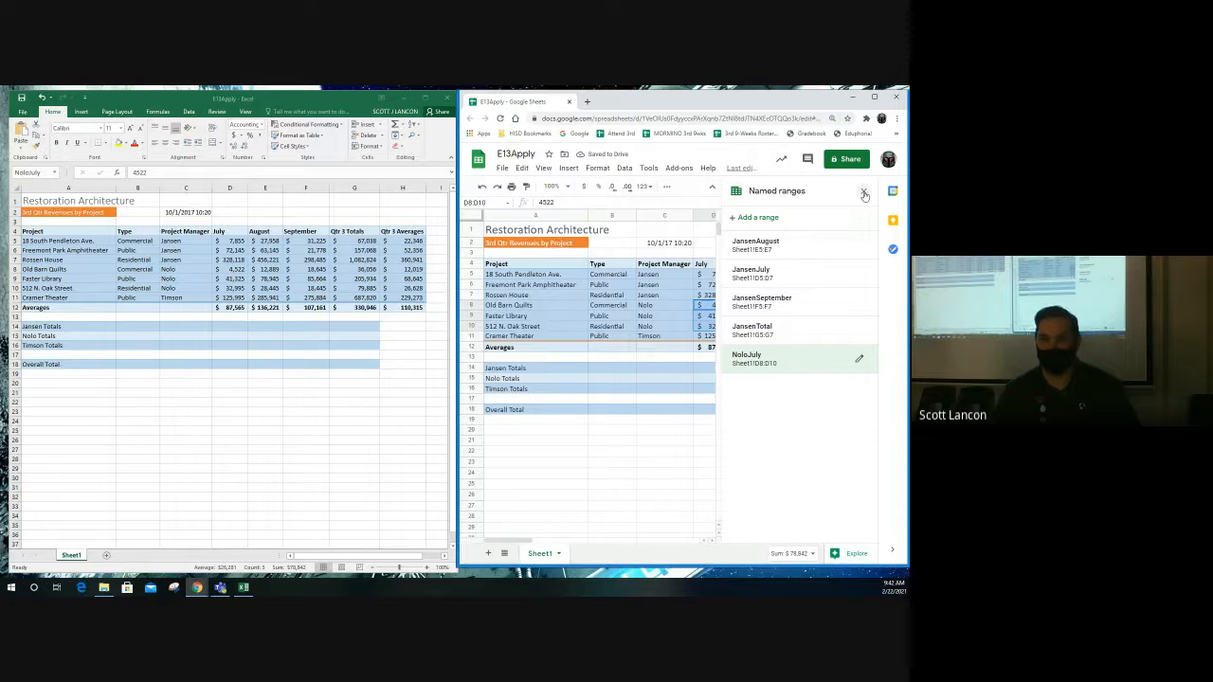
- Add a named range NoloAugust covering Nolo's August values E8:E10
click(791, 223)
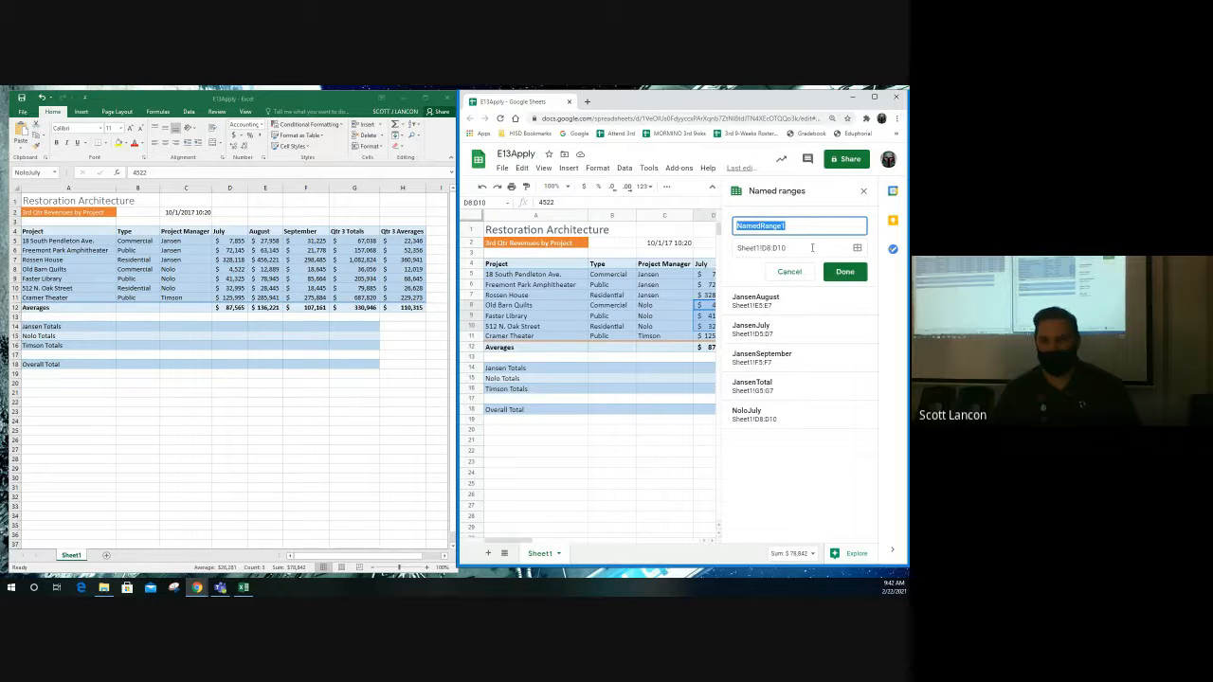
click(857, 249)
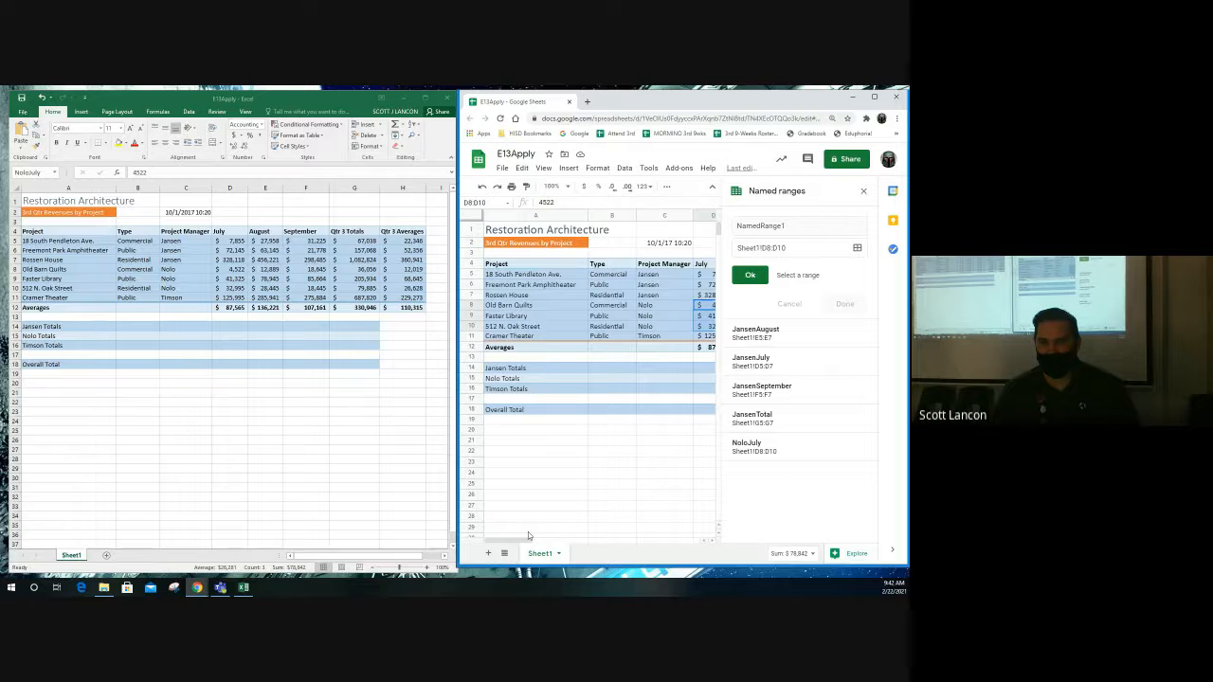
drag(520, 543, 551, 544)
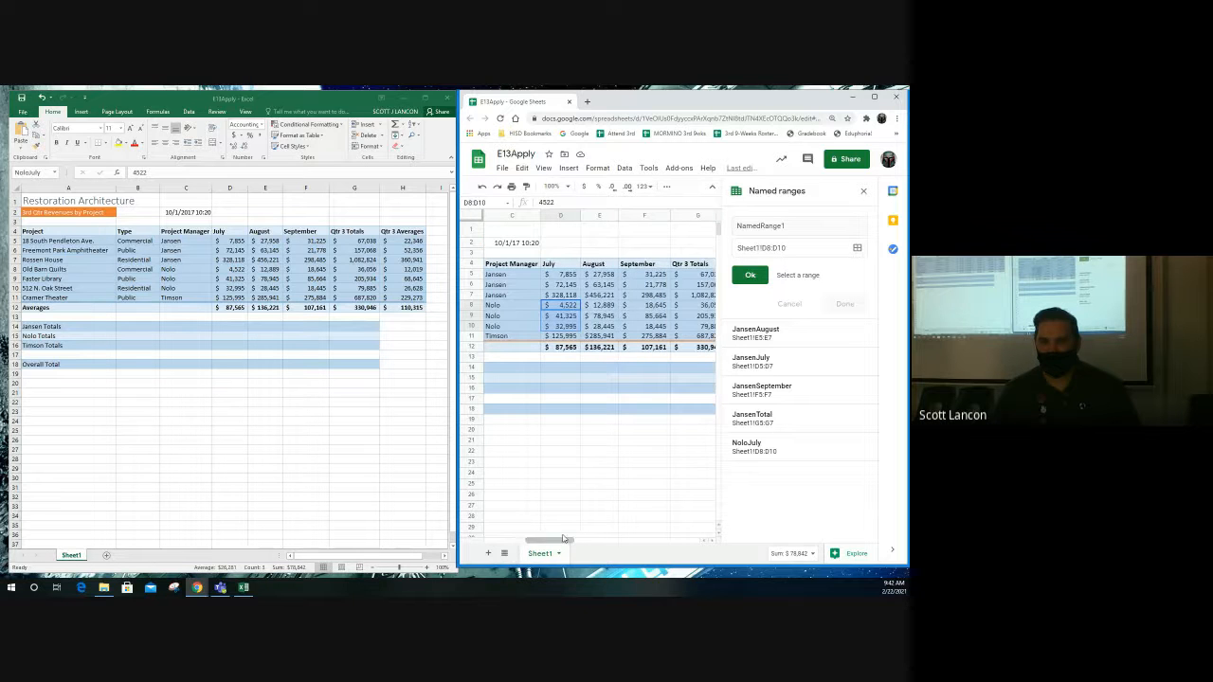
click(605, 306)
drag(604, 311, 608, 332)
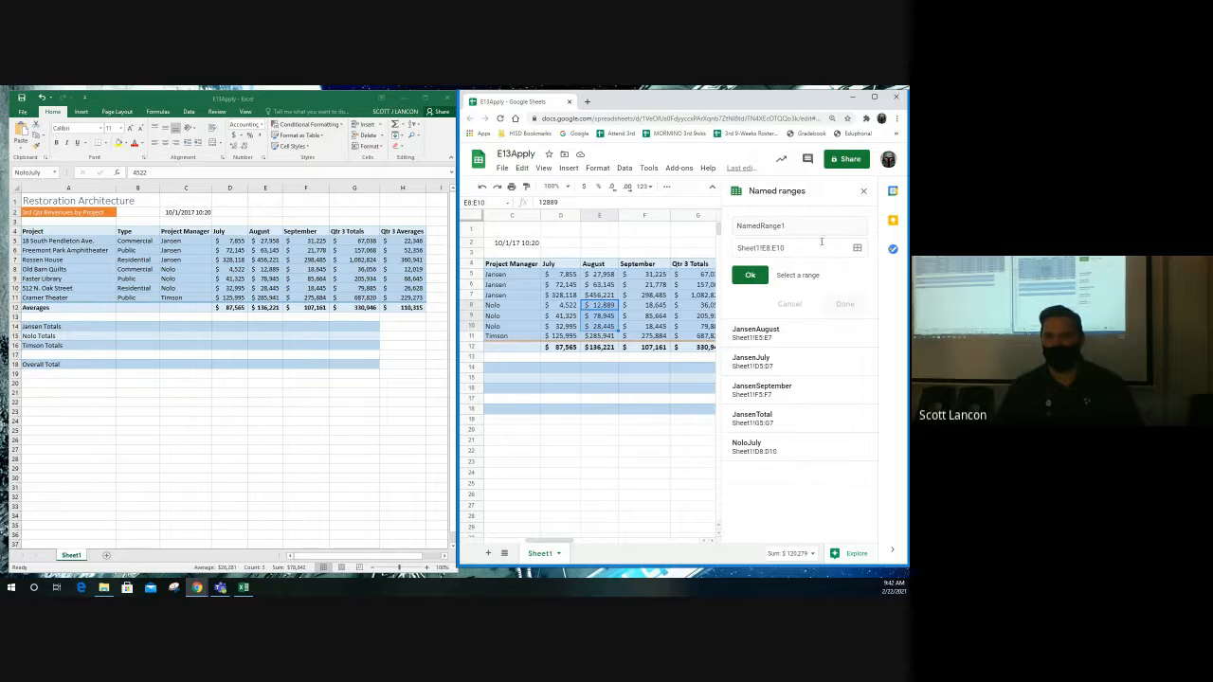
click(750, 275)
click(792, 225)
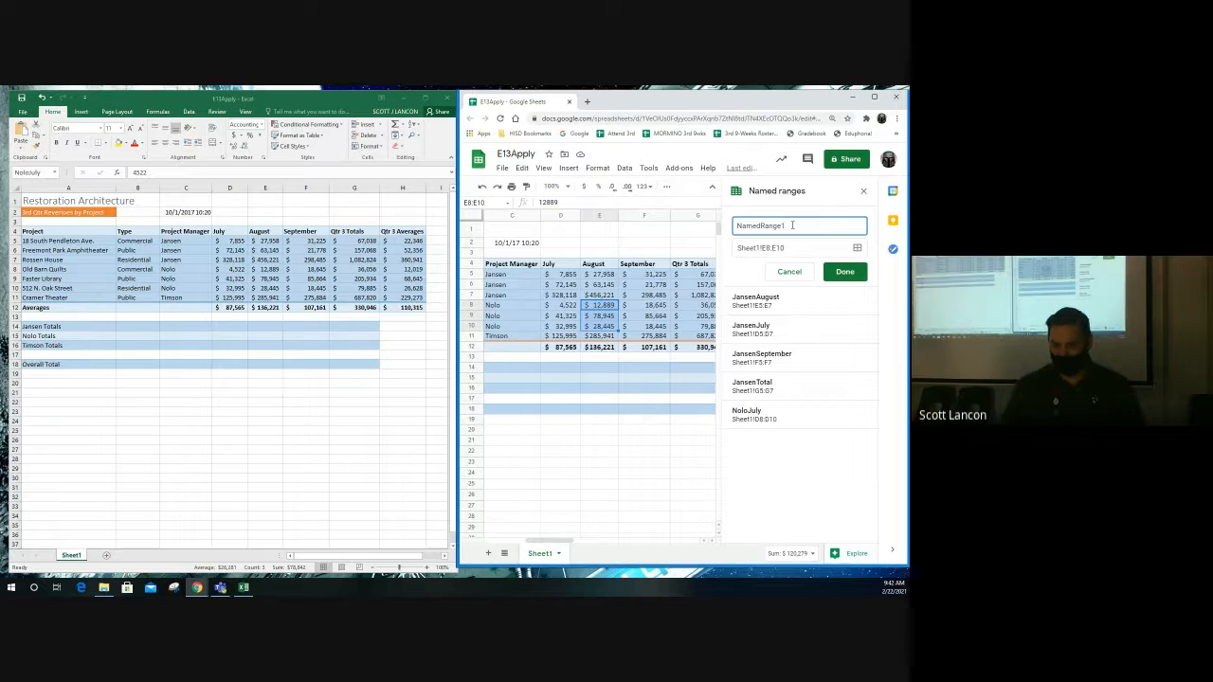
key(BackSpace)
key(BackSpace)
key(BackSpace)
key(BackSpace)
key(BackSpace)
key(BackSpace)
key(BackSpace)
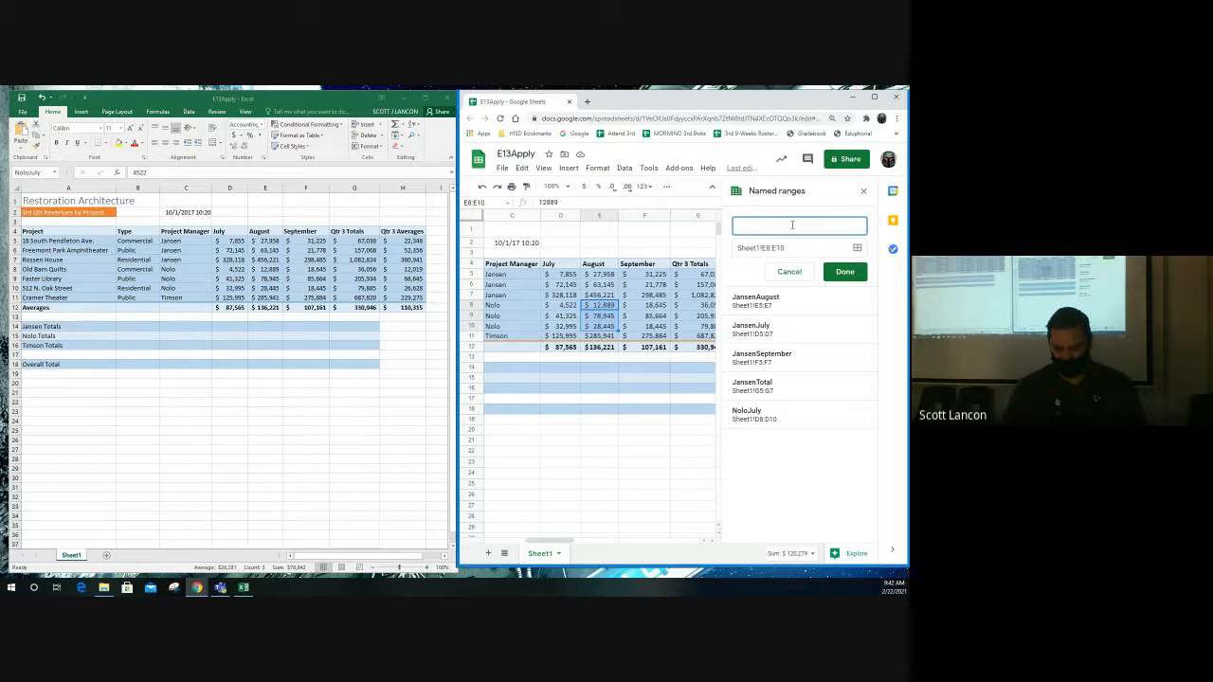
text(Nolo)
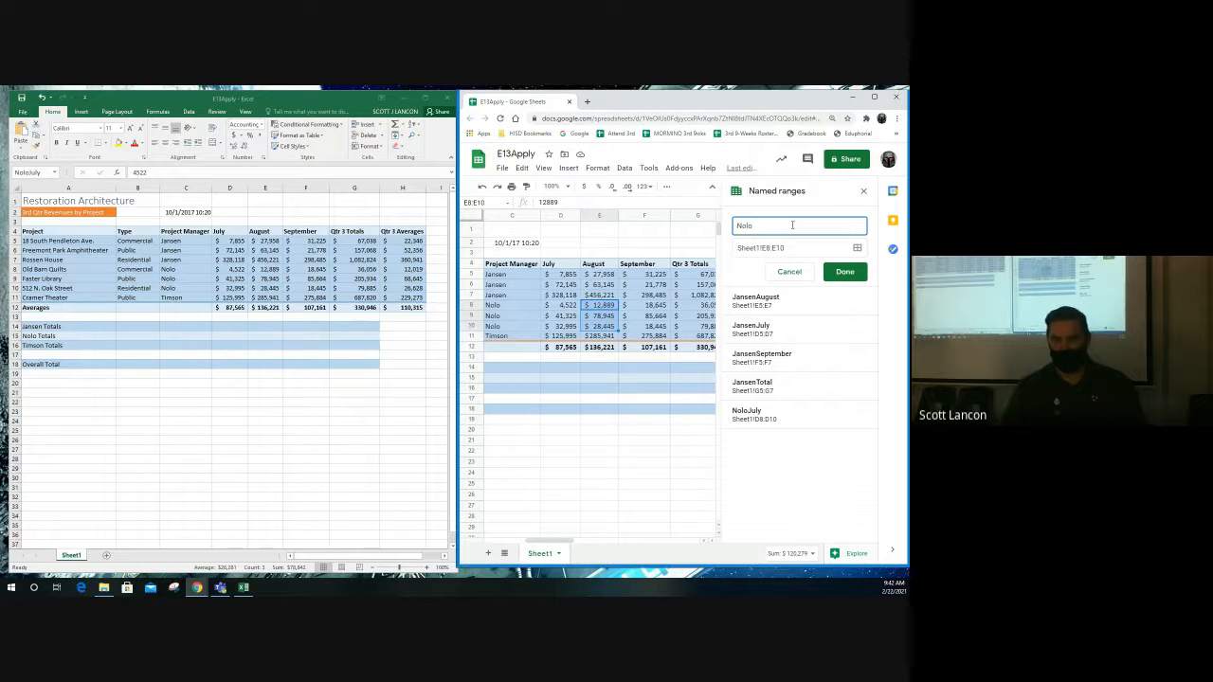
text(Augu)
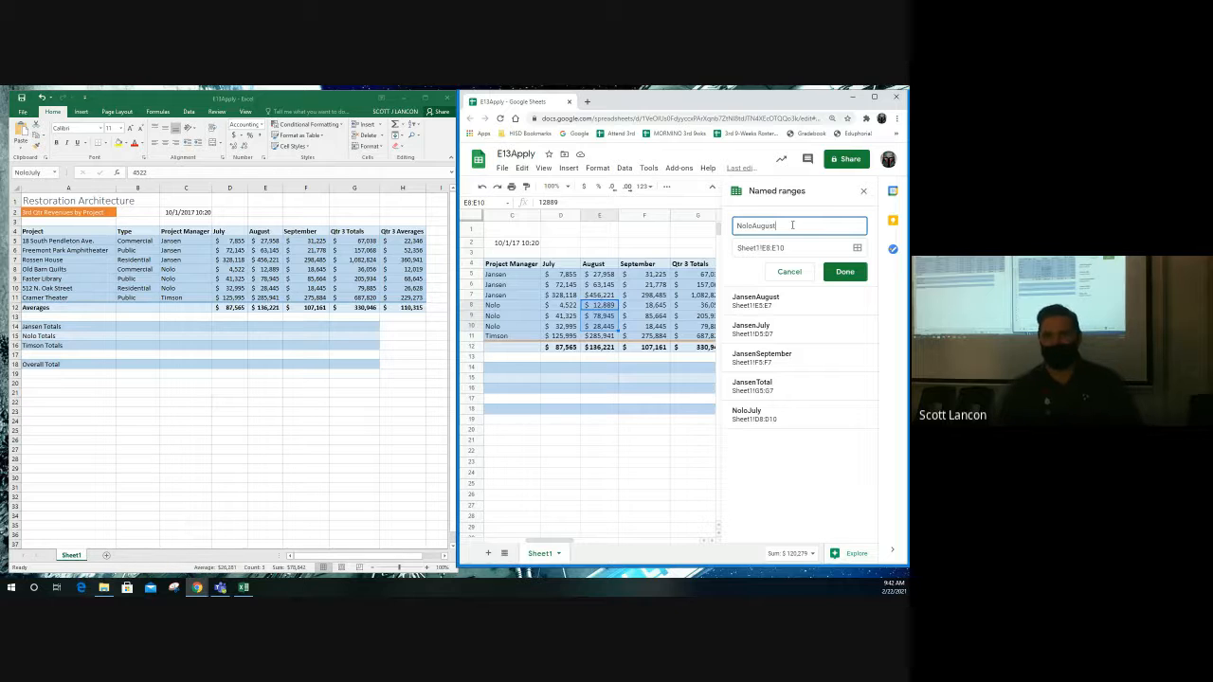
text(st)
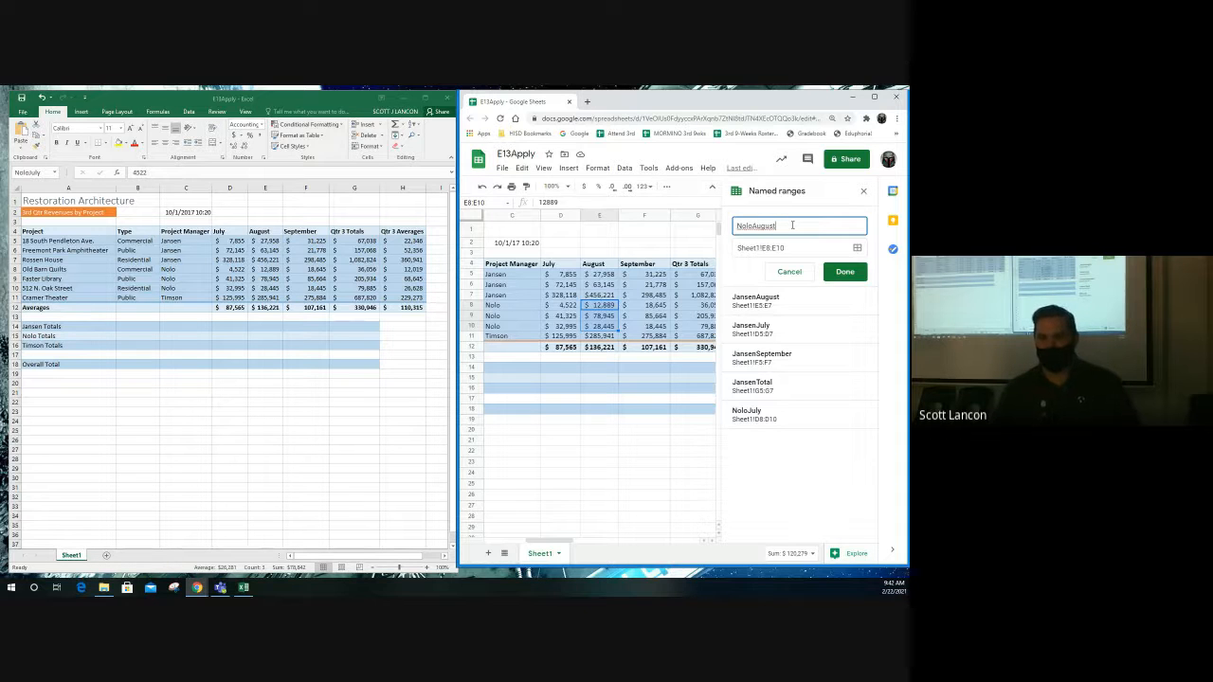
click(856, 273)
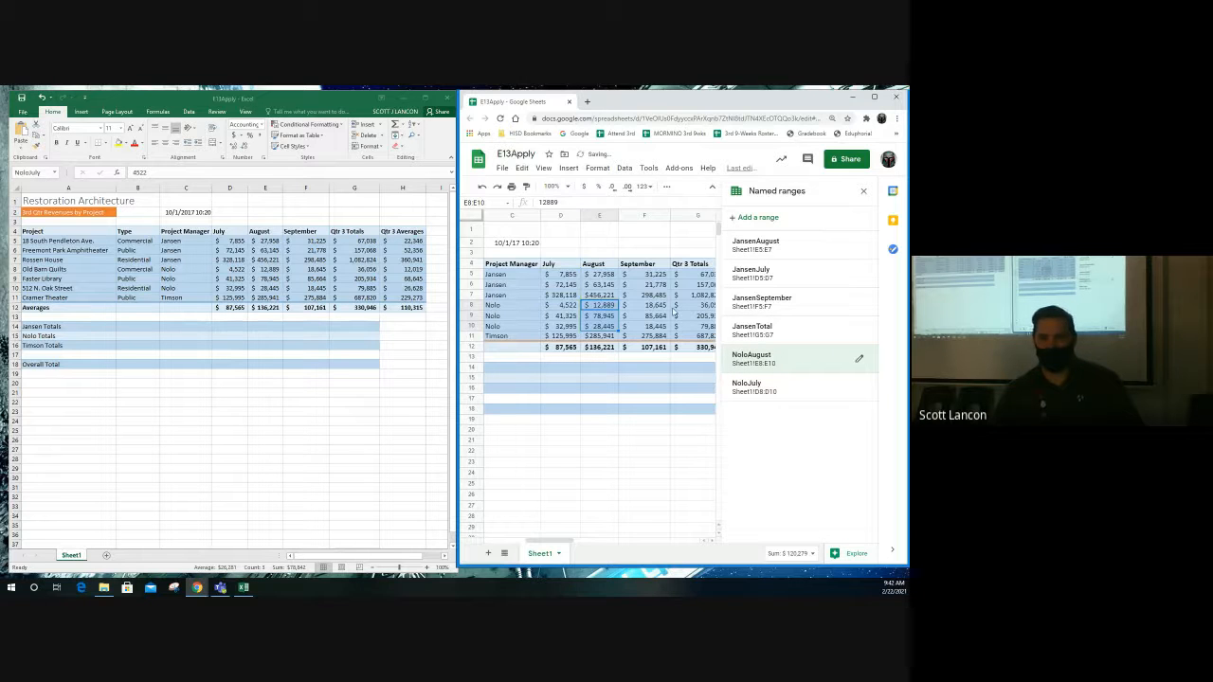
- Name Nolo's September values F8:F10 NoloSeptember
click(863, 191)
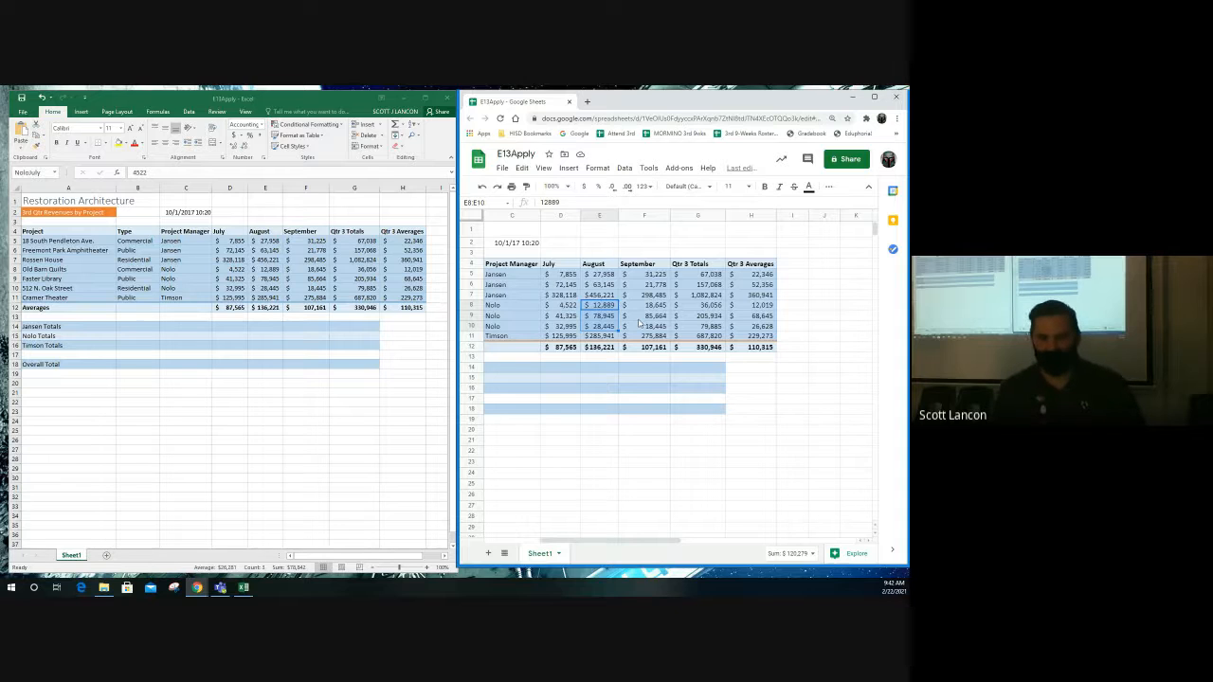
drag(644, 305, 648, 327)
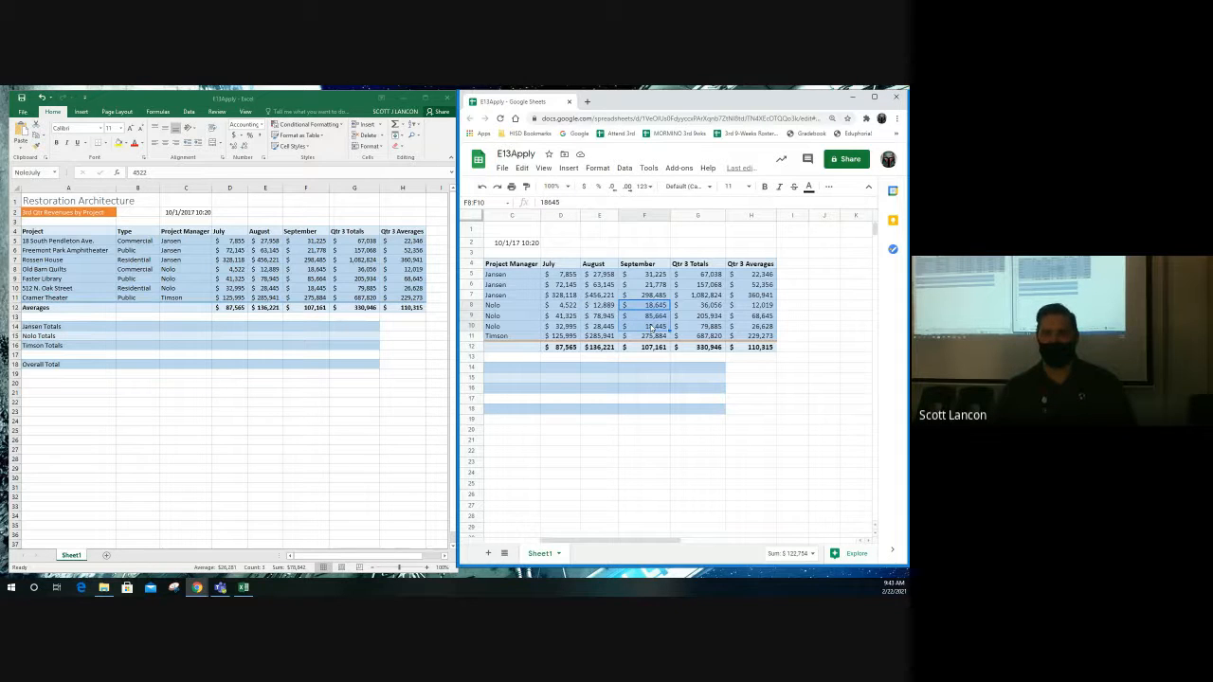
click(486, 203)
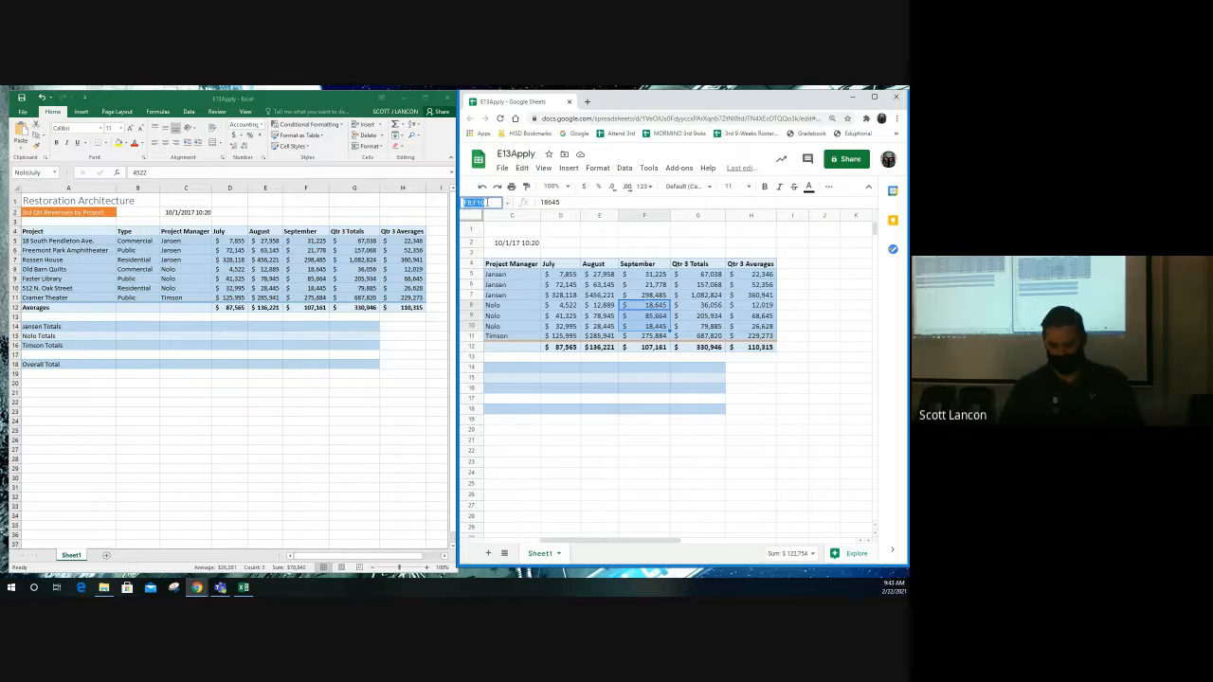
text(NoloS)
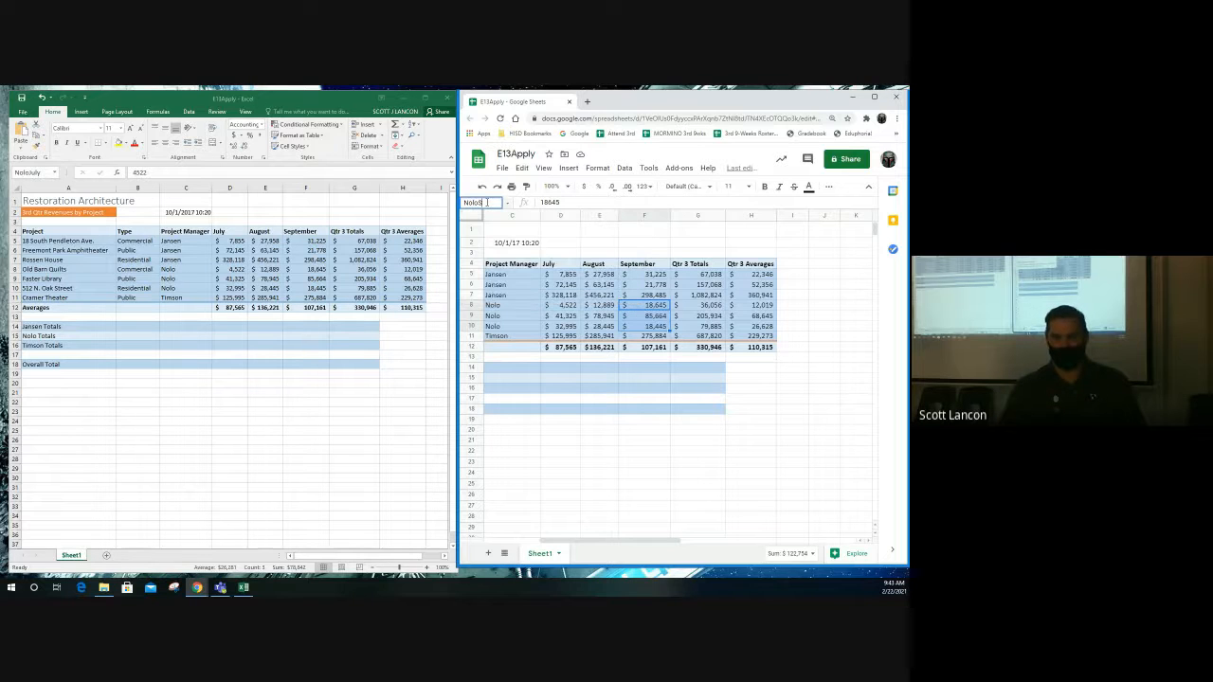
text(eptember)
key(Return)
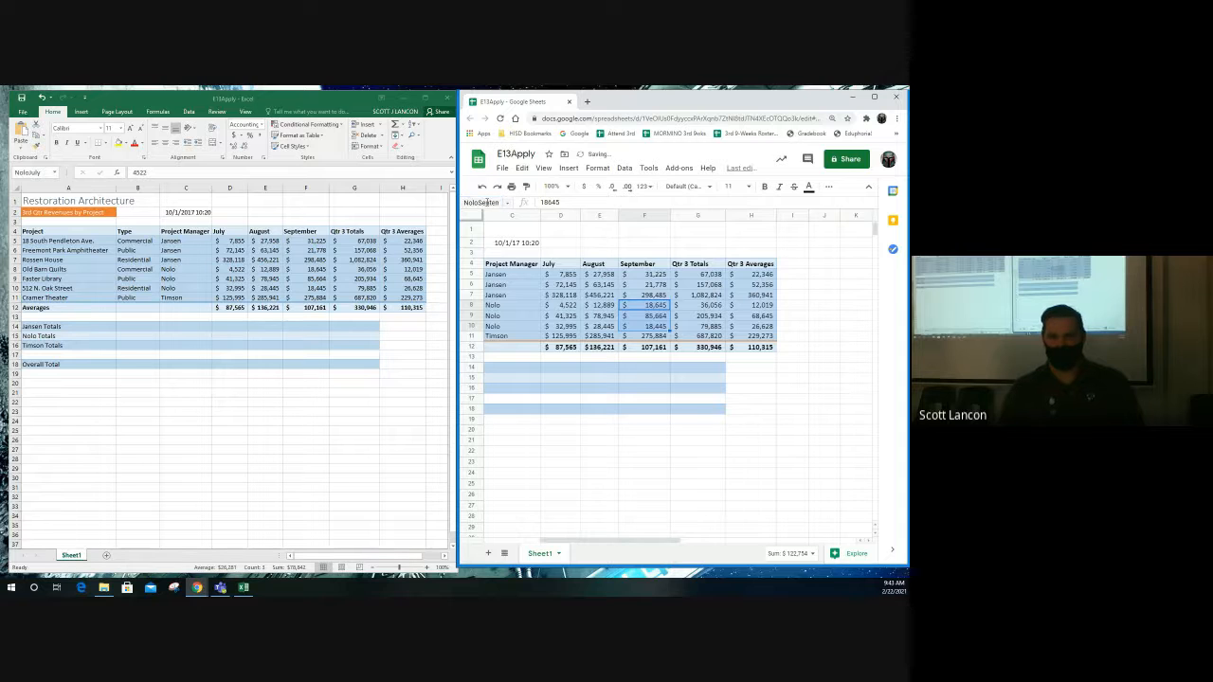
- Name Nolo's Qtr 3 totals G8:G10 NoloTotal
mouse_move(696, 307)
mouse_down()
mouse_move(698, 336)
mouse_move(699, 326)
mouse_up()
click(493, 201)
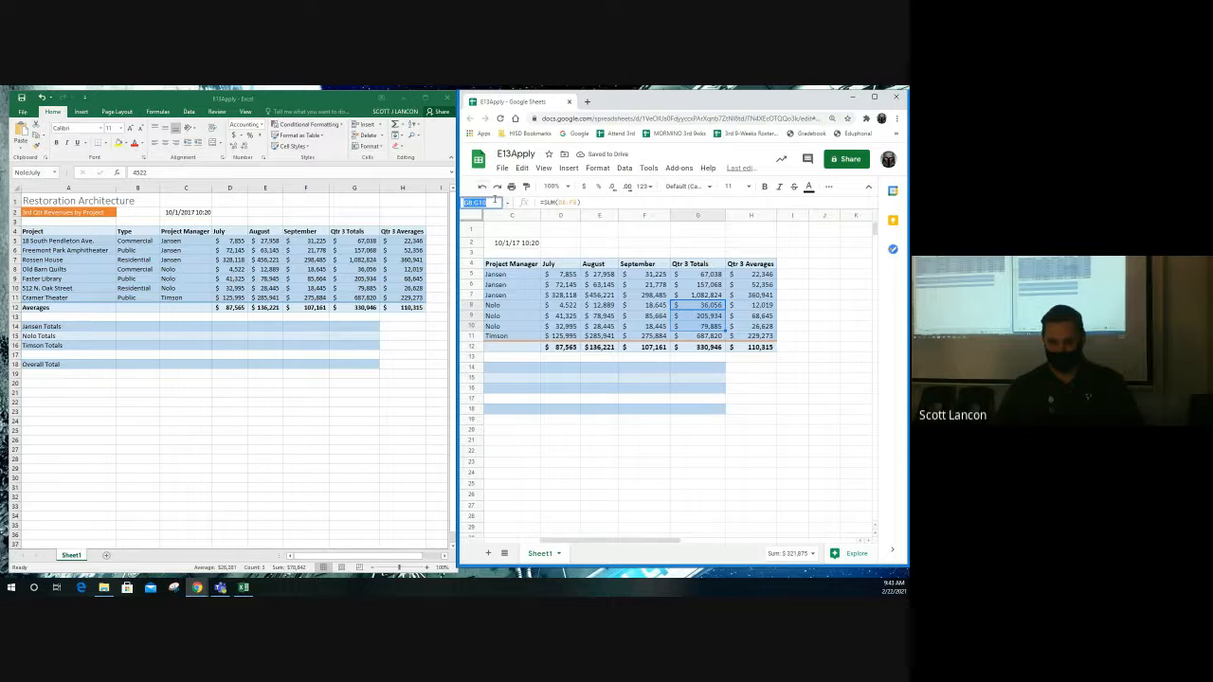
text(Nolo)
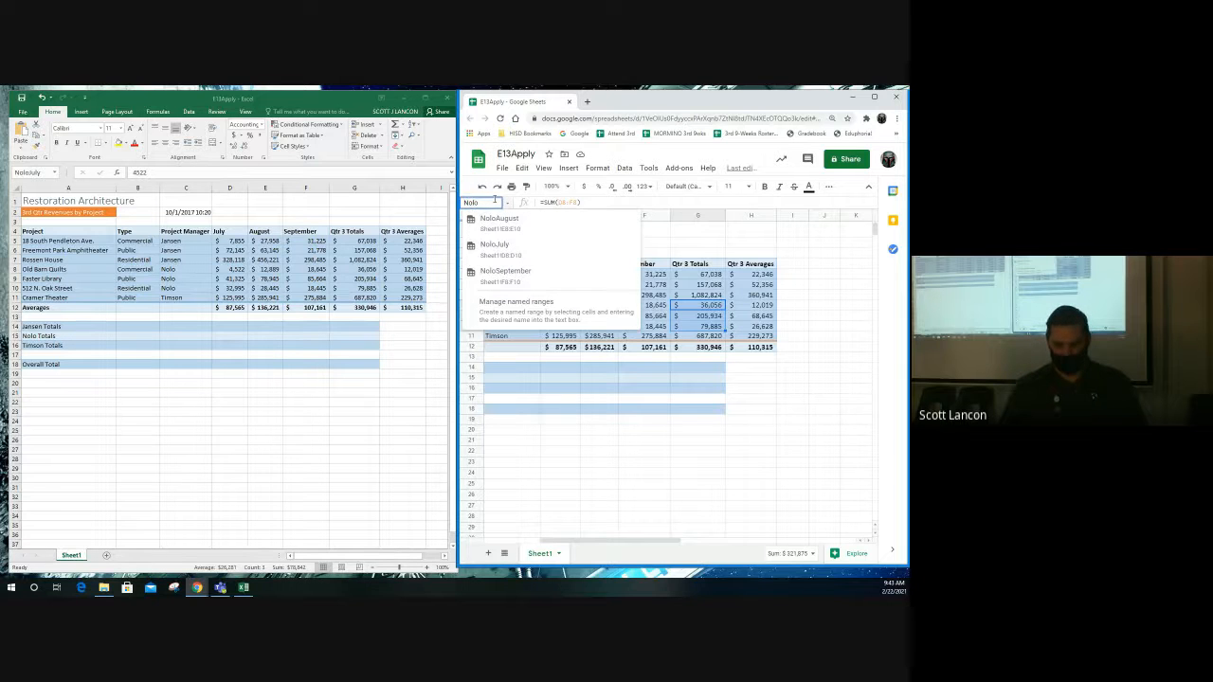
text(Total)
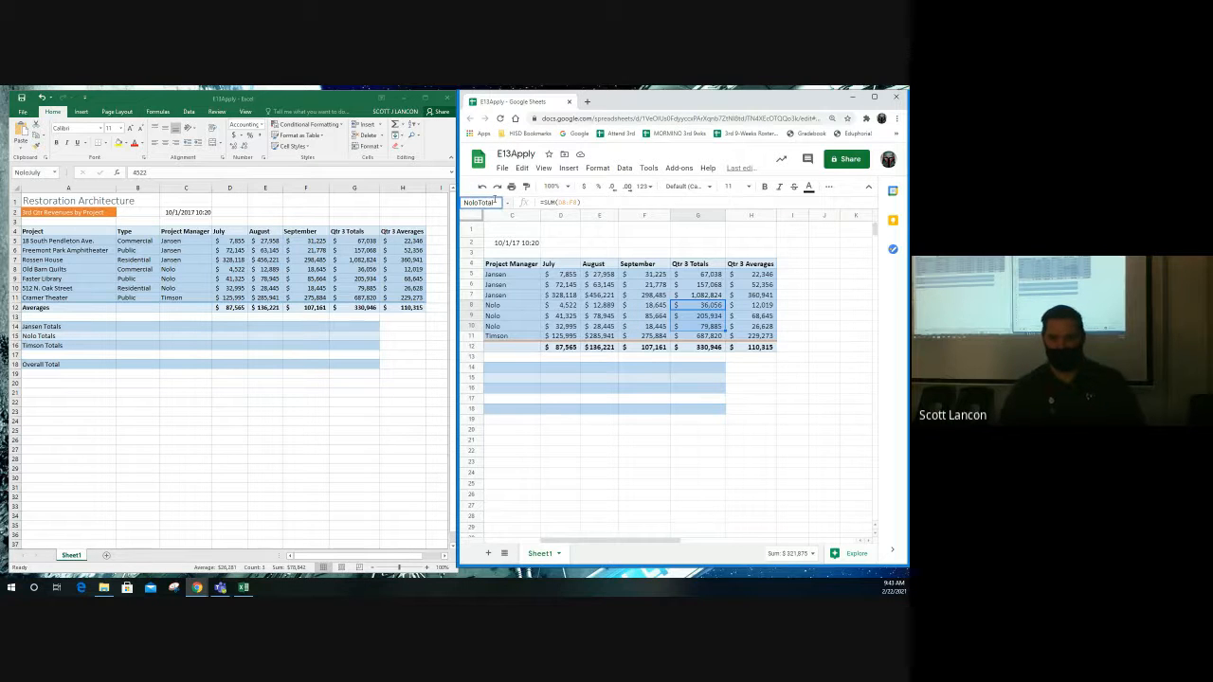
key(Return)
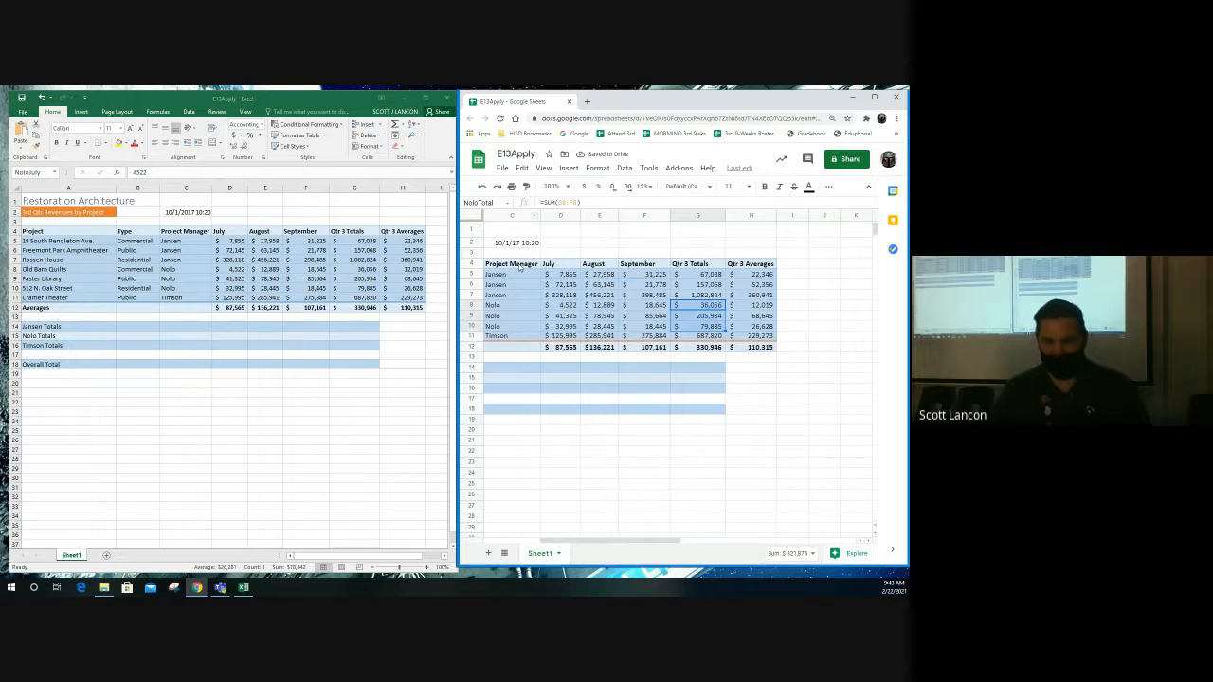
drag(649, 540, 616, 542)
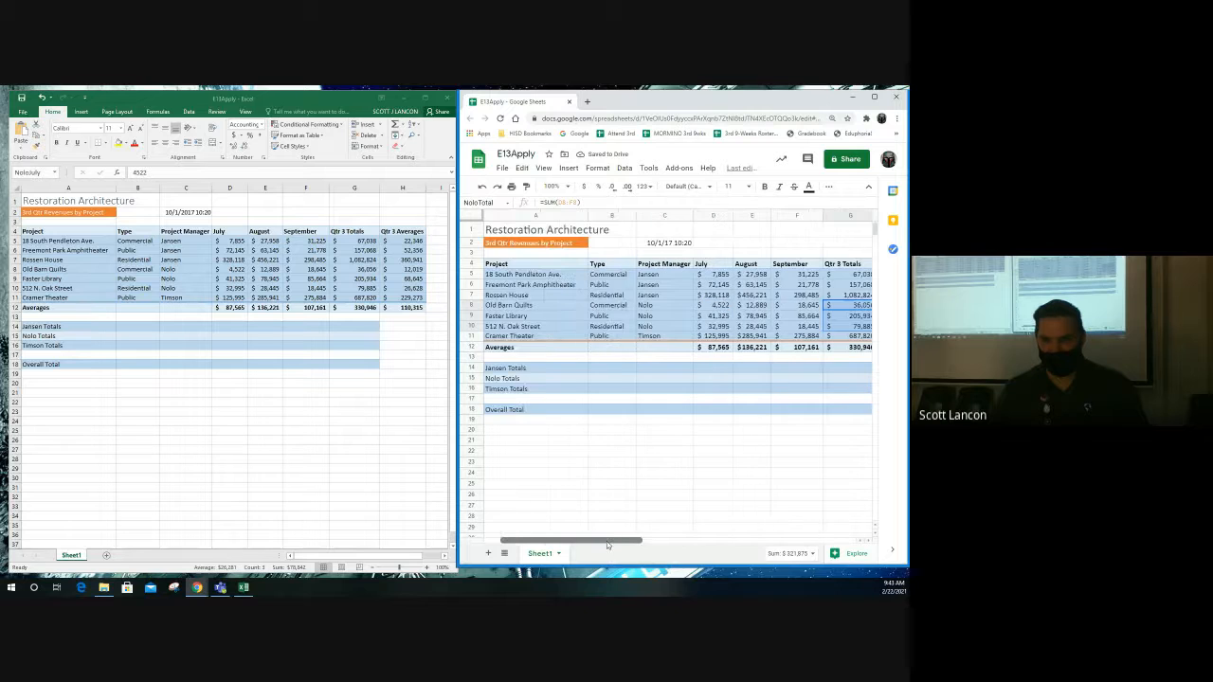
scroll(510, 336, right, 5)
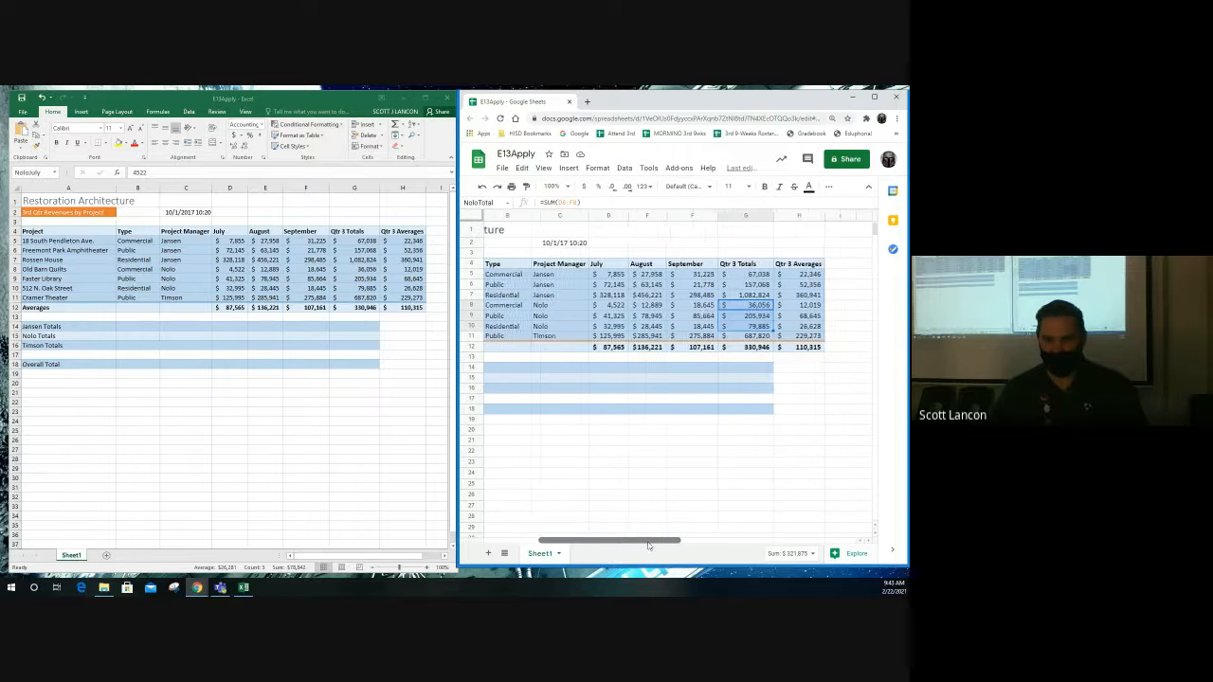
- Name D11 TimsonJuly and E11 TimsonAugust using the Google Sheets Name box
click(569, 338)
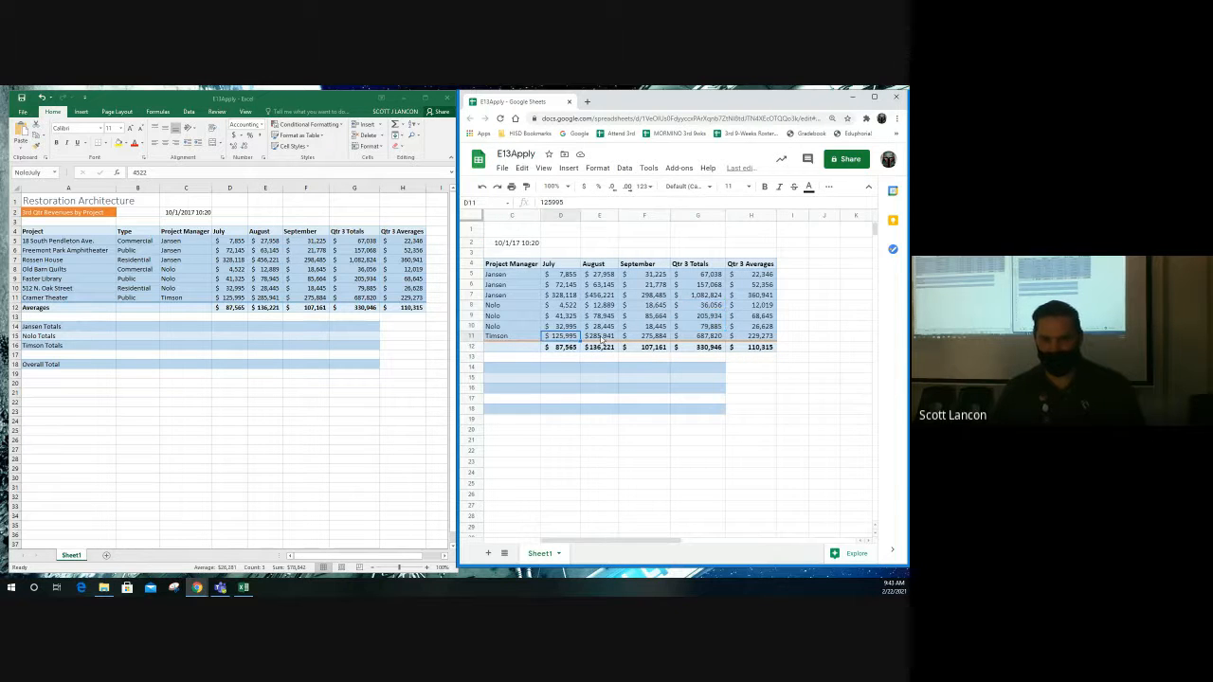
click(485, 203)
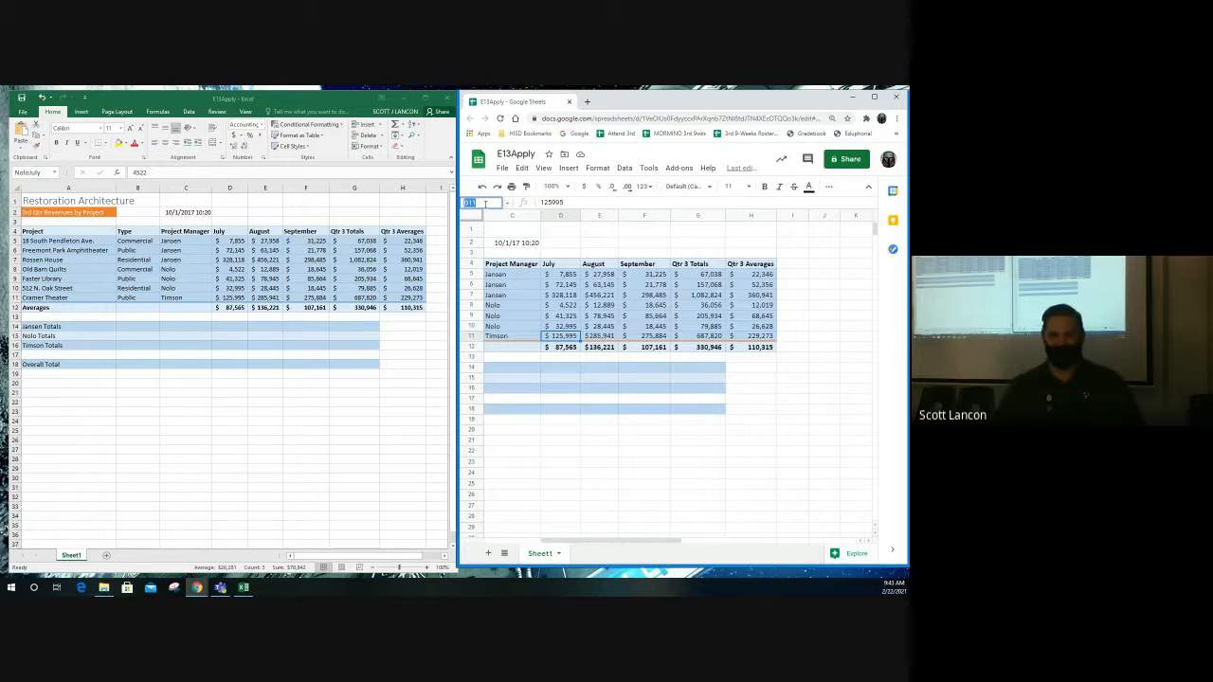
text(Tim)
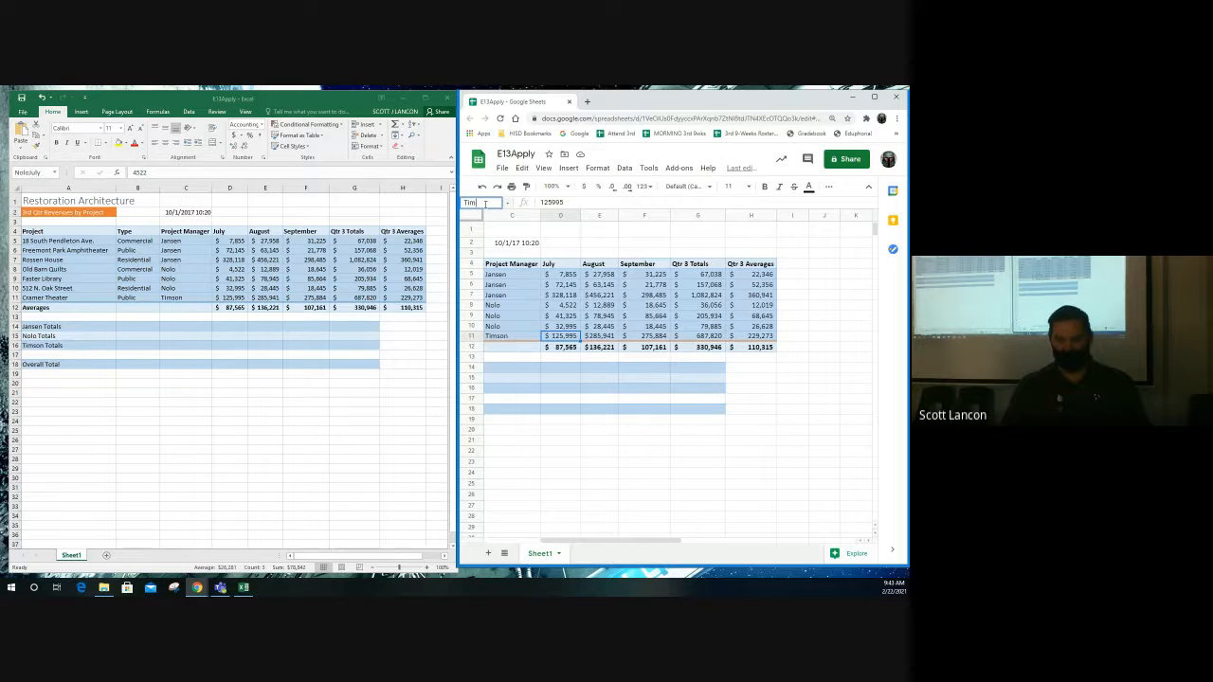
text(July)
key(Return)
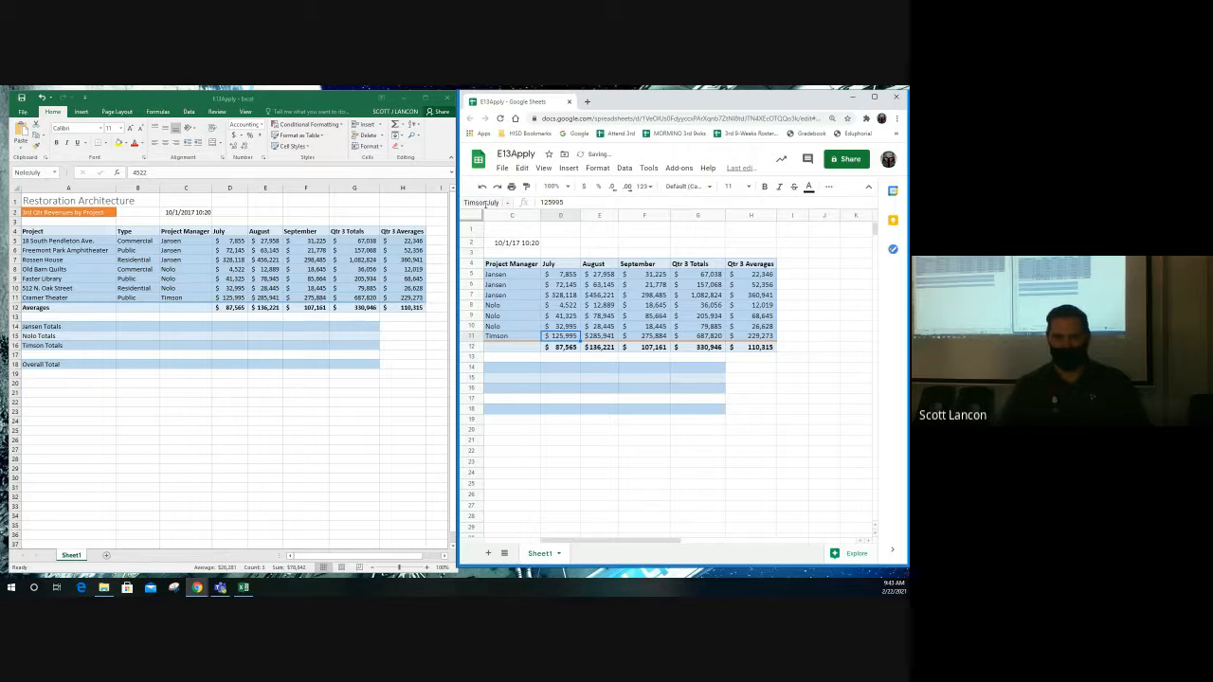
key(Right)
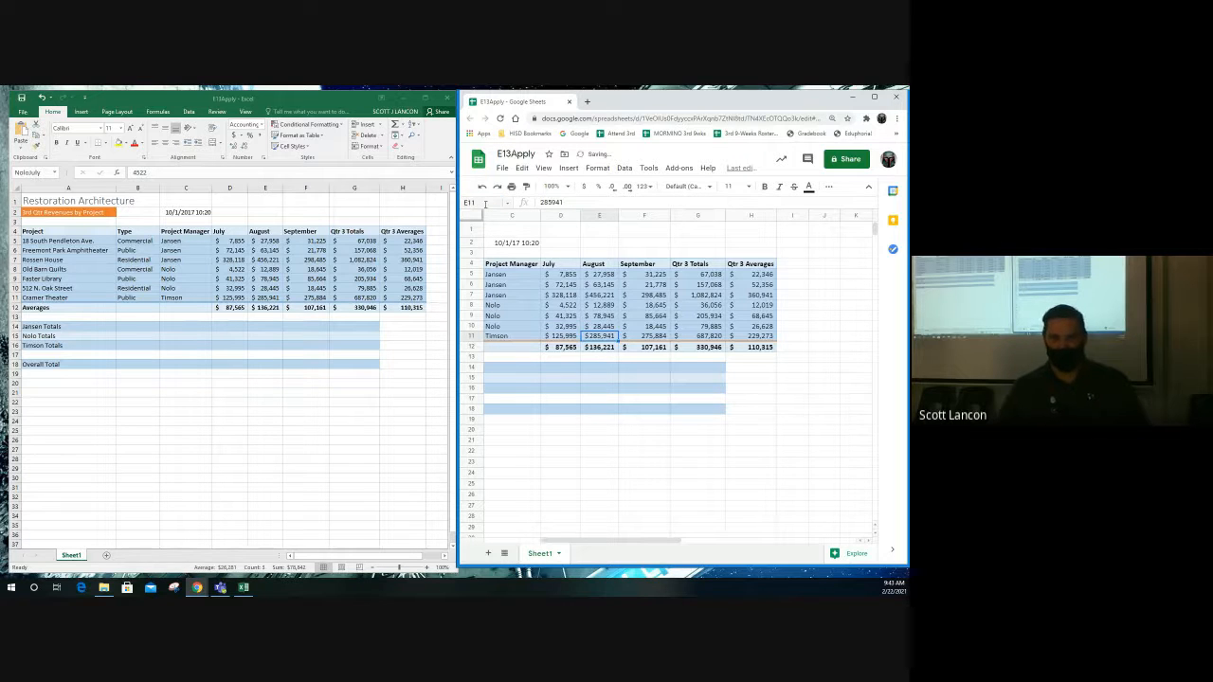
click(484, 202)
text(T)
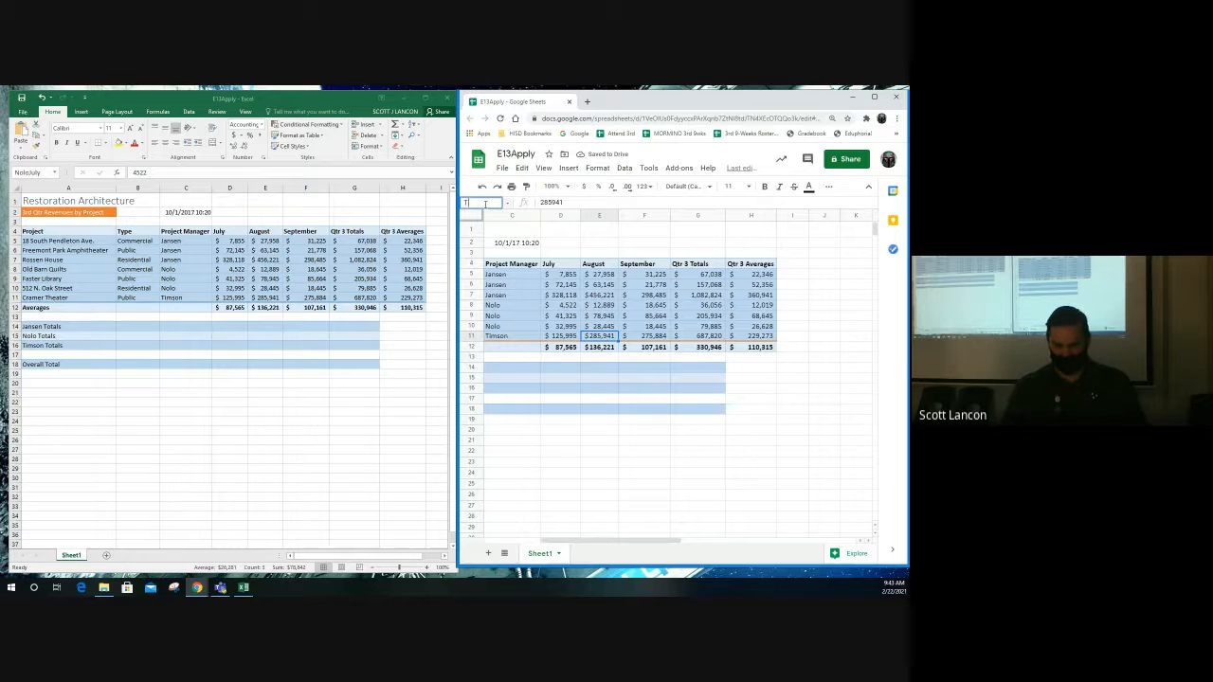
text(imsonA)
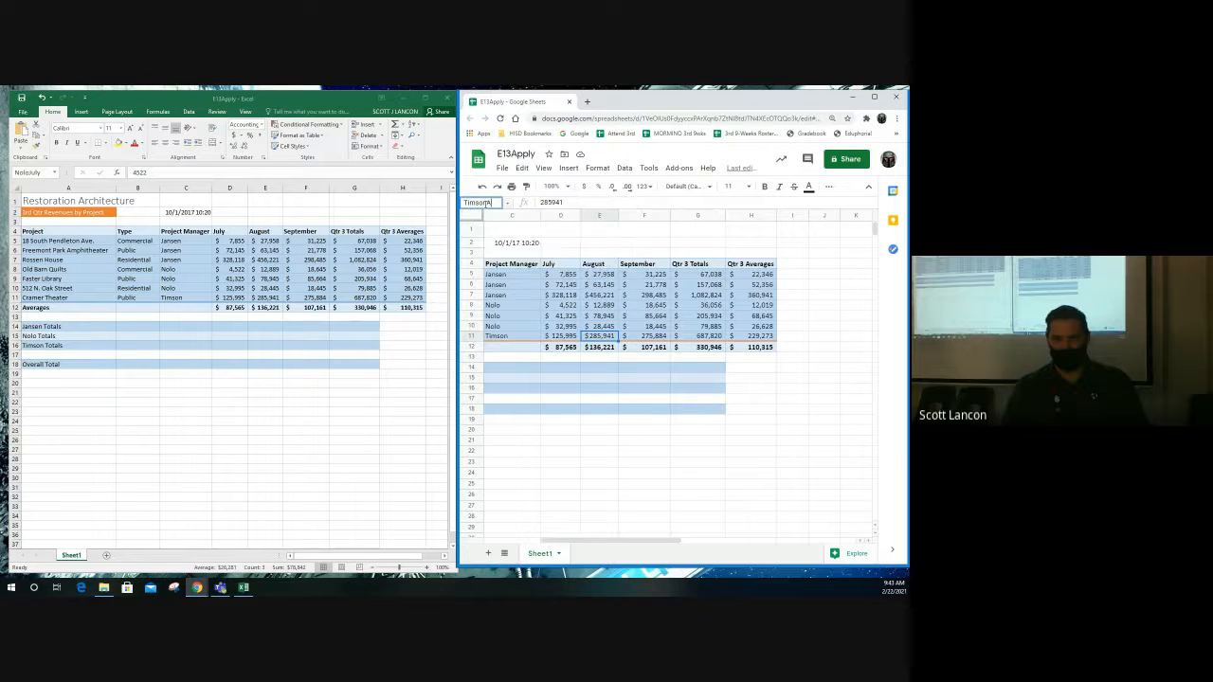
text(ugust)
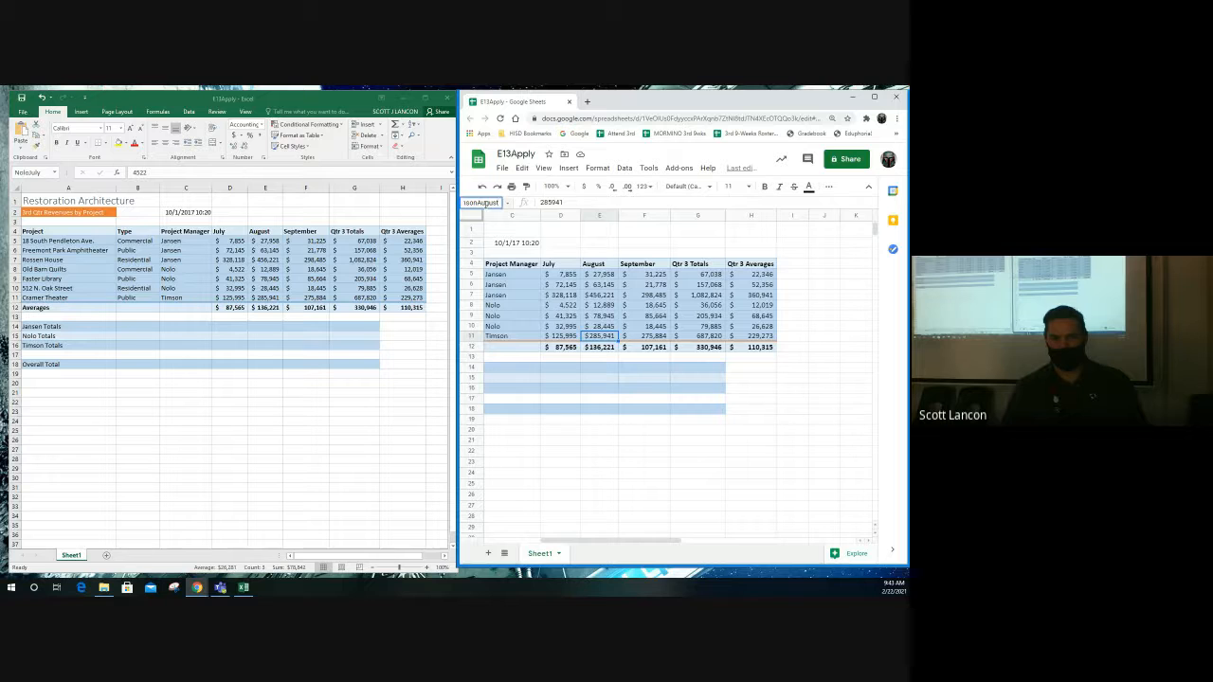
key(Return)
- Name F11 TimsonSeptember and G11 TimsonTotal, leaving G11's formula unchanged
key(Right)
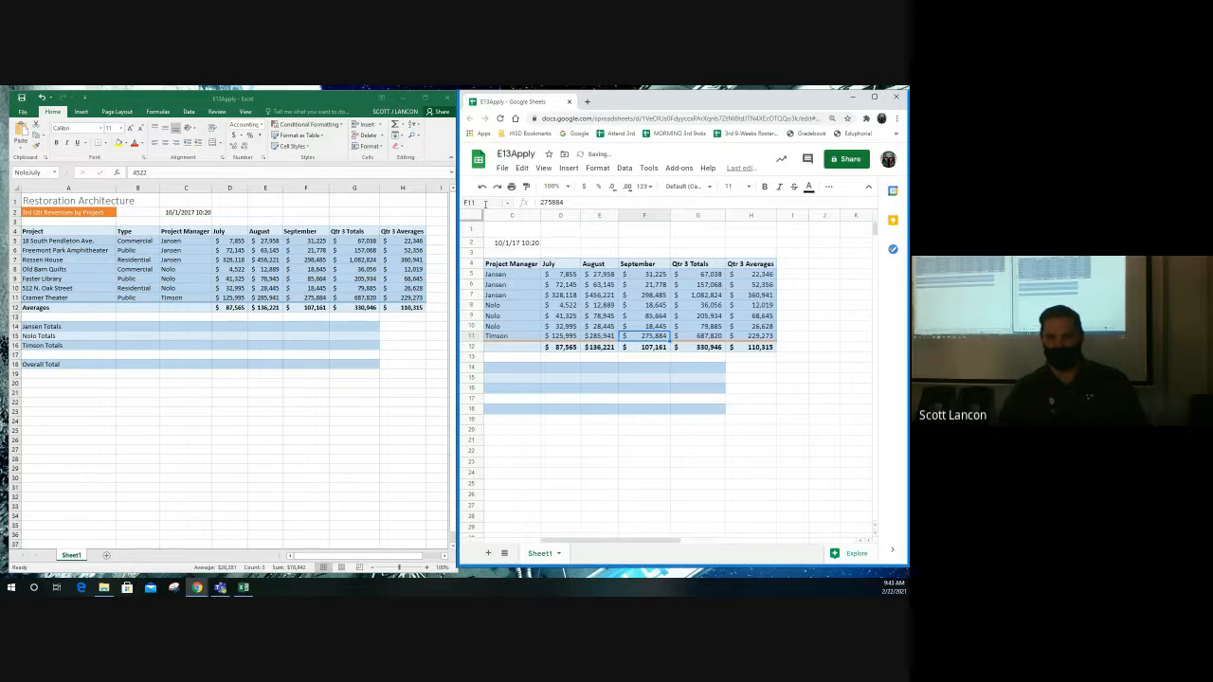
click(489, 203)
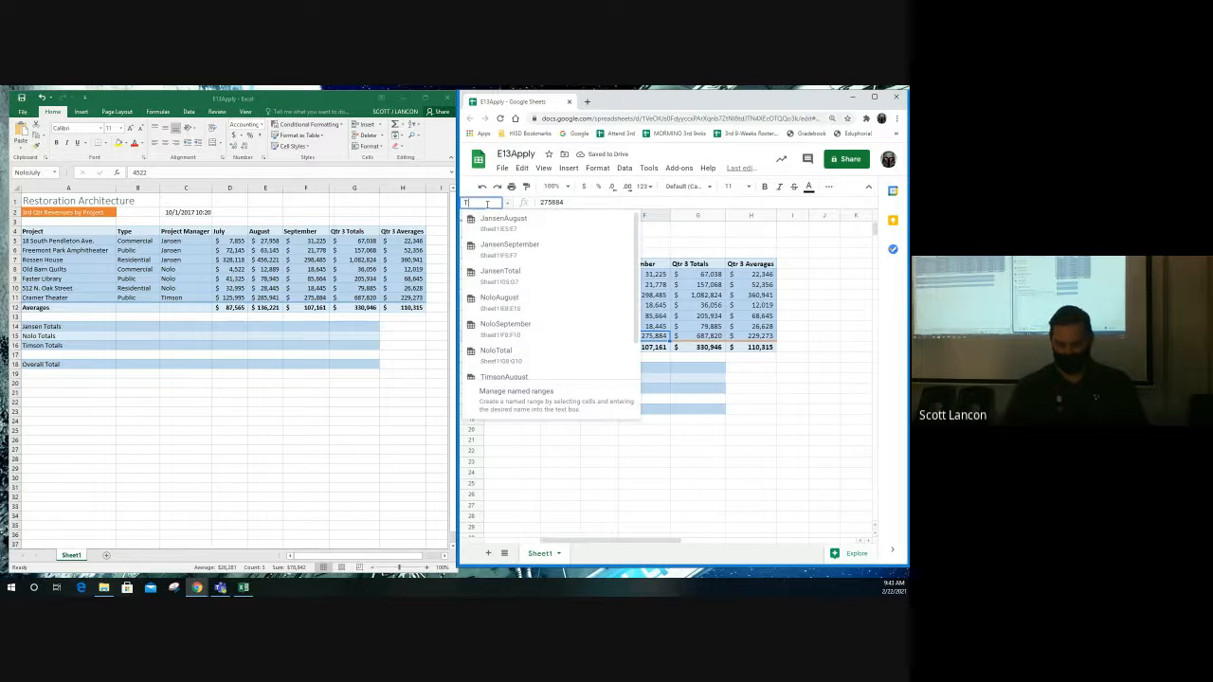
text(TimsonSeptembe)
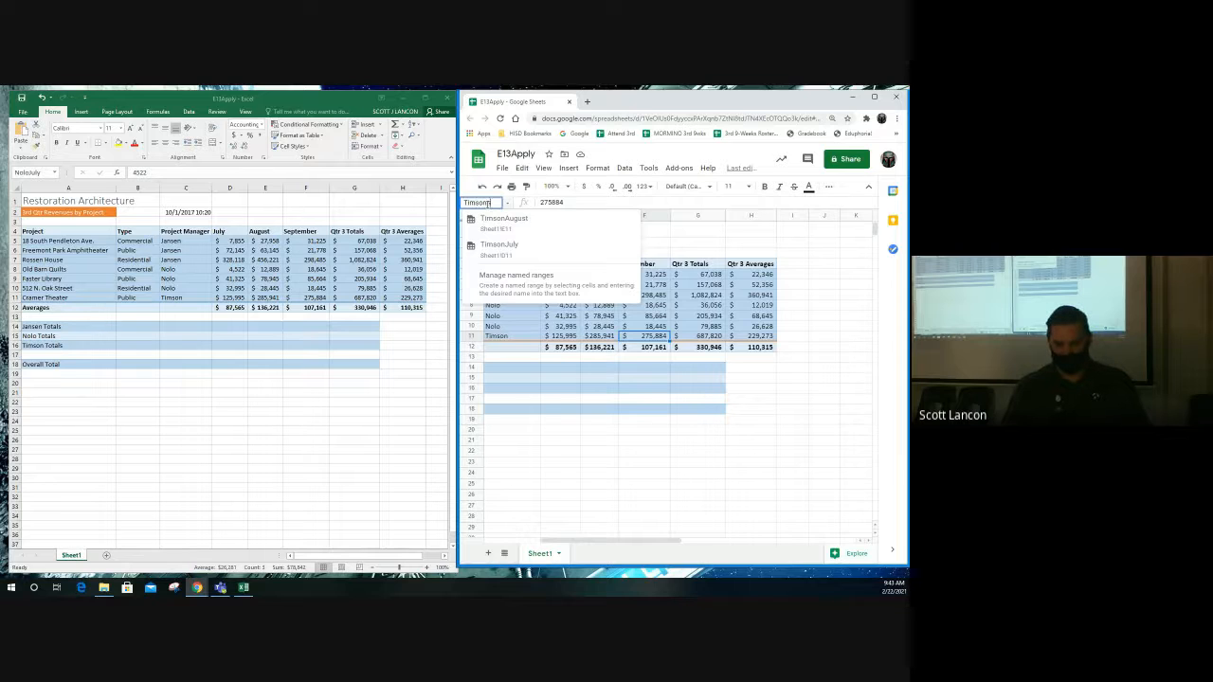
text(r)
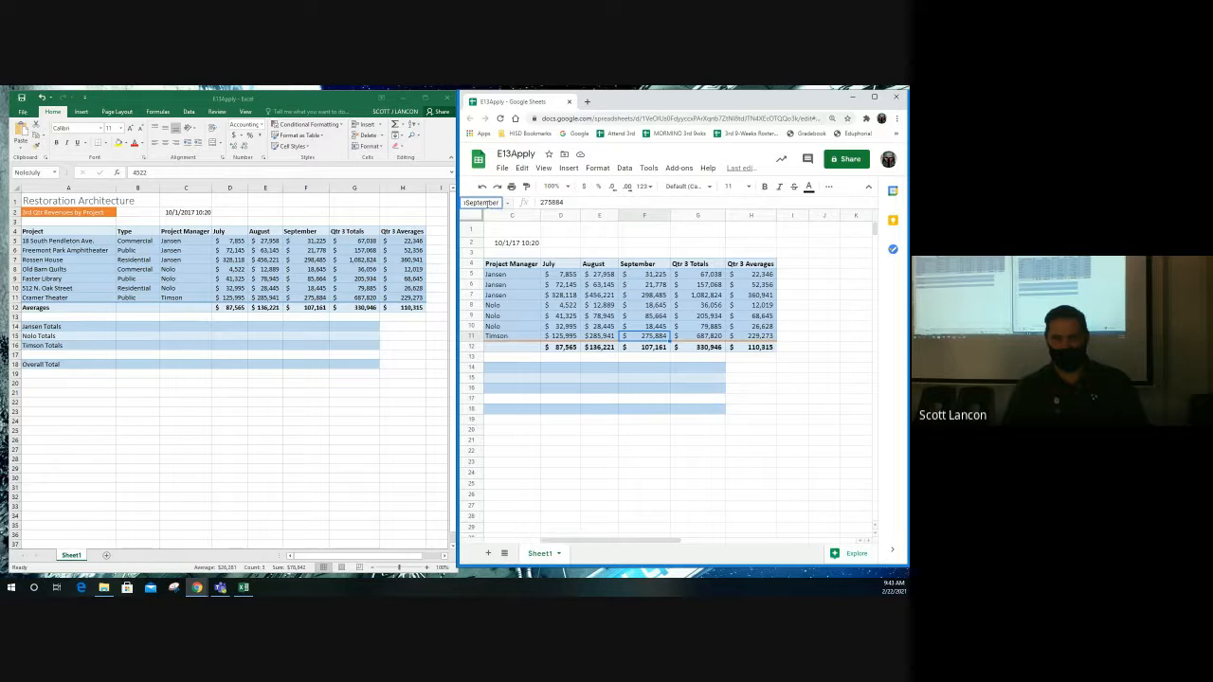
key(Return)
key(Right)
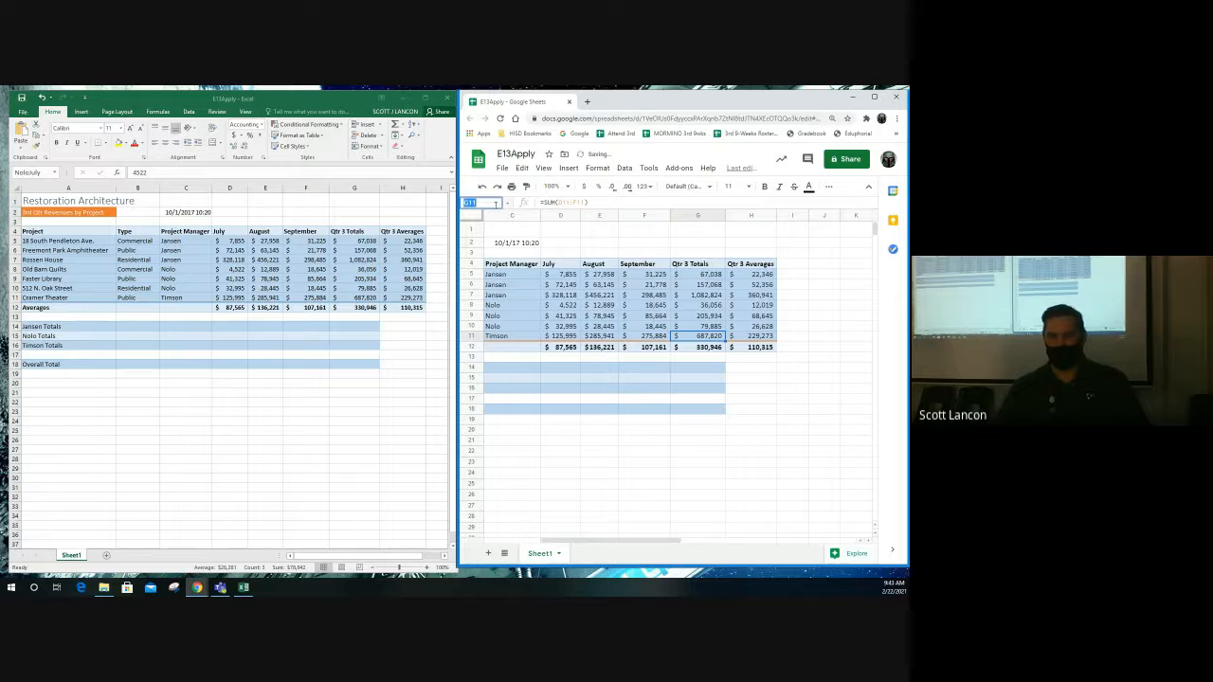
click(495, 203)
text(Timson)
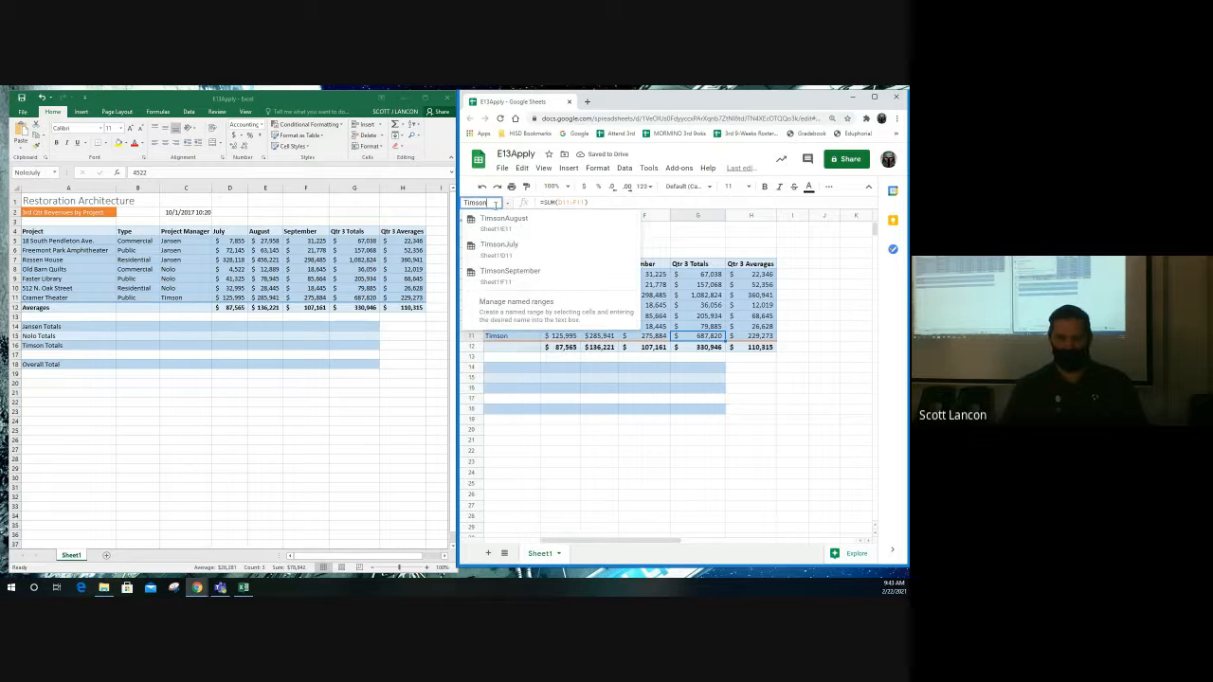
text(Total)
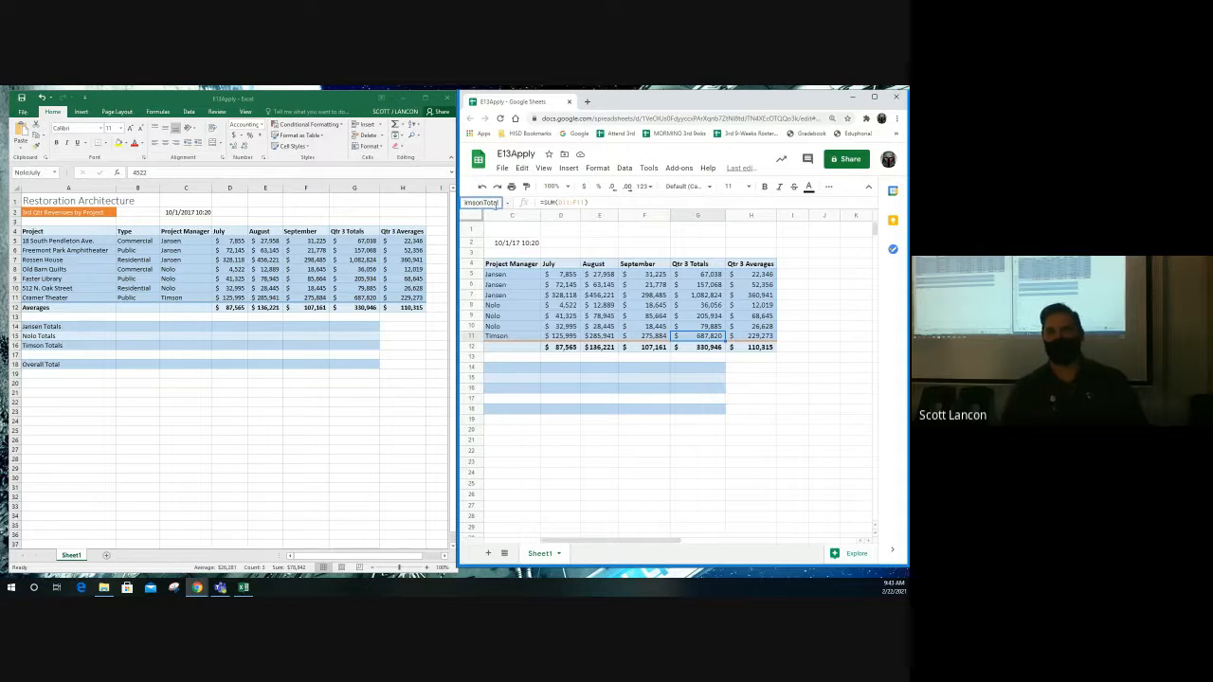
key(Return)
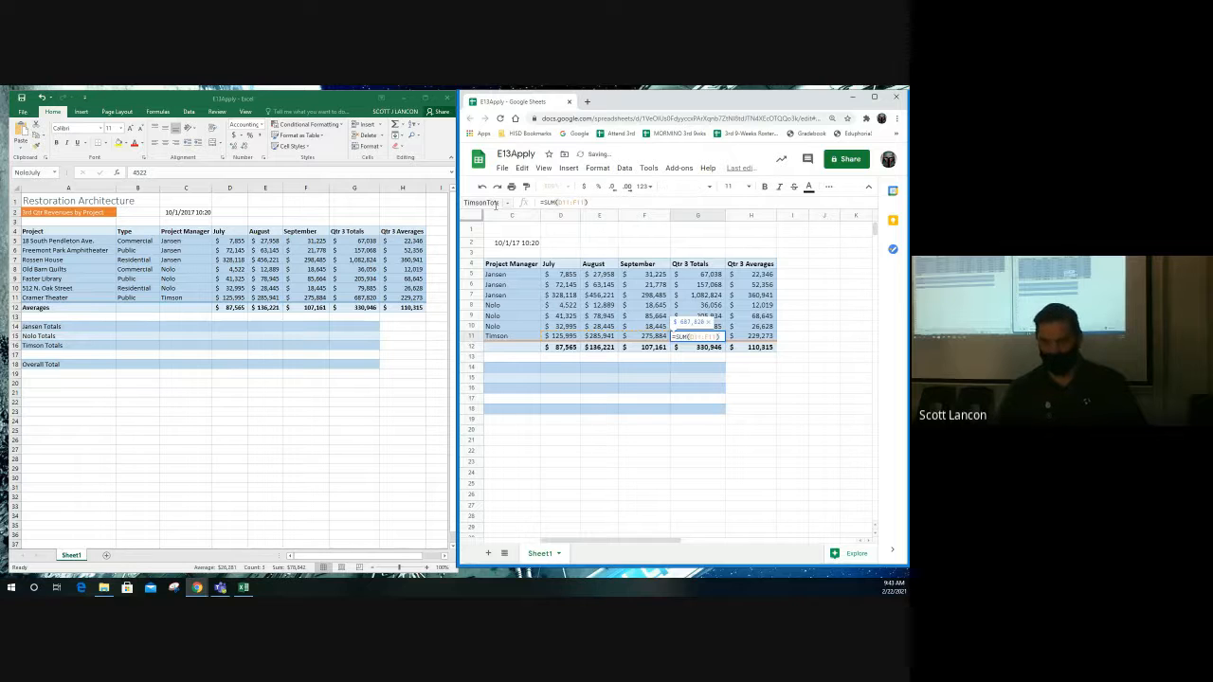
key(Return)
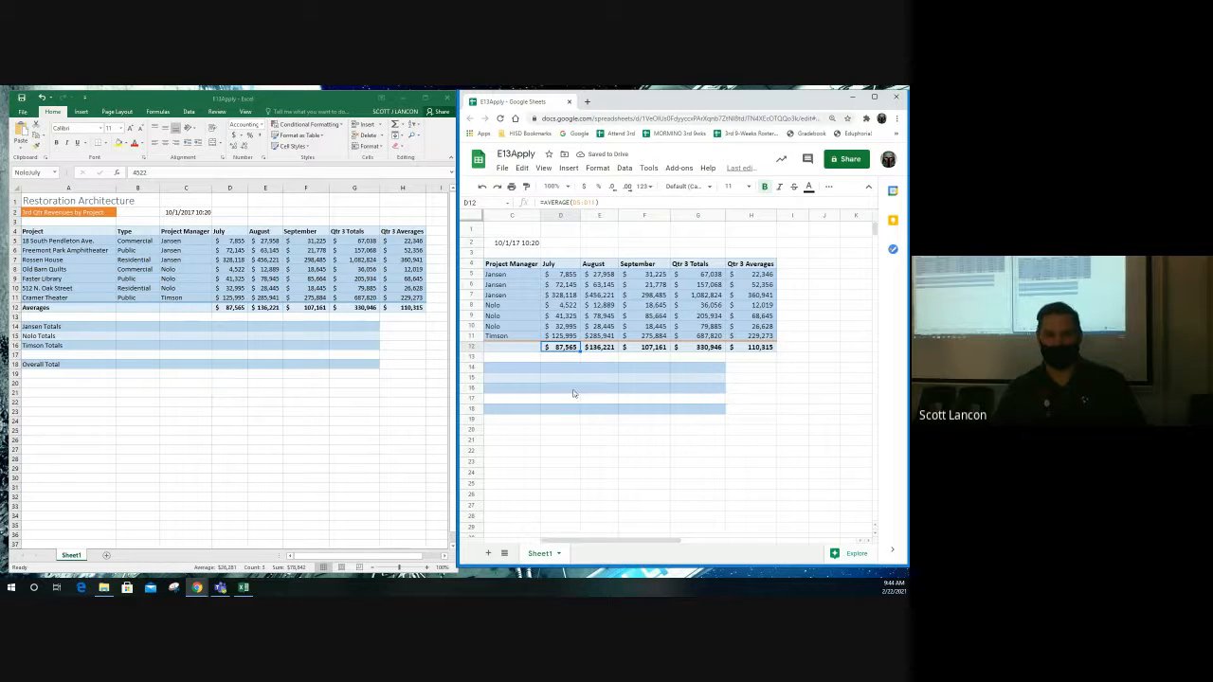
drag(574, 540, 560, 540)
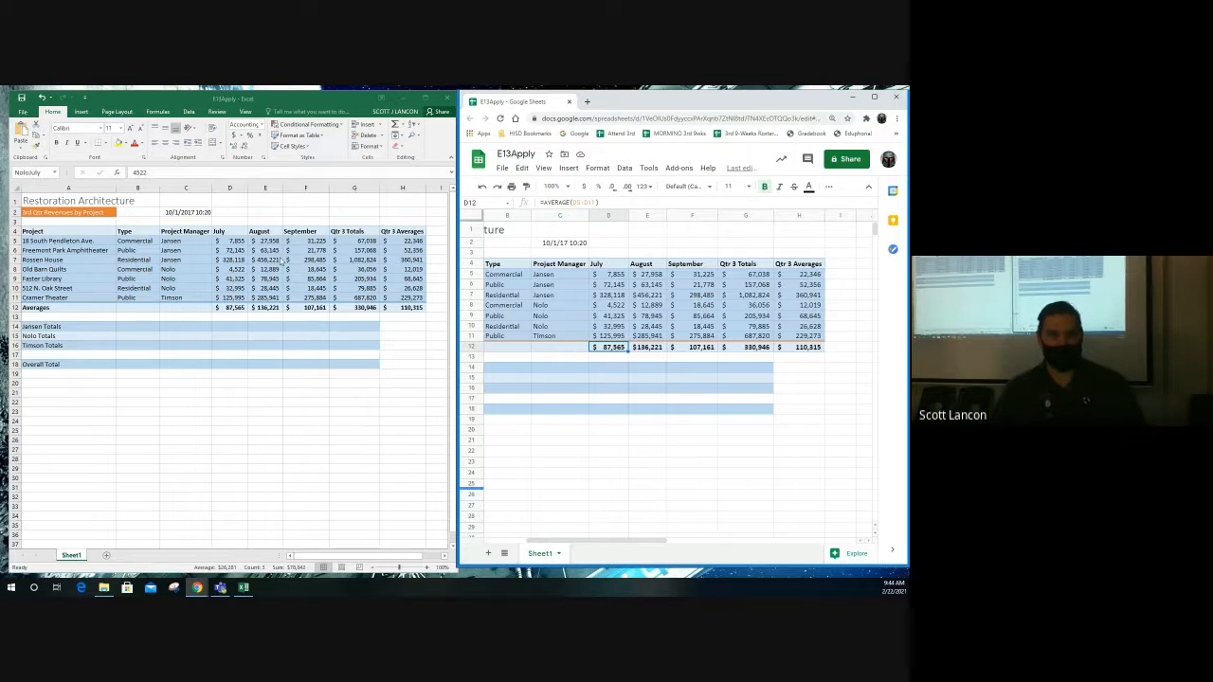
- Back in Excel, name Nolo's August cells E8:E10 NoloAugust
click(274, 260)
drag(260, 271, 266, 288)
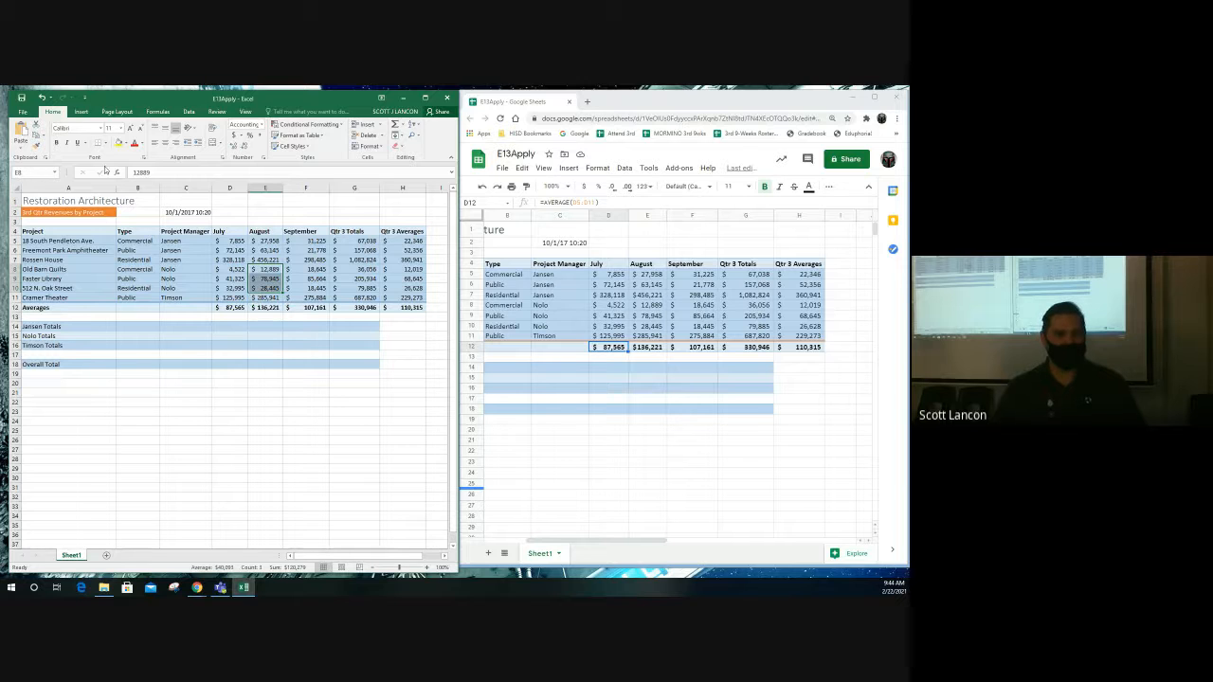
click(40, 172)
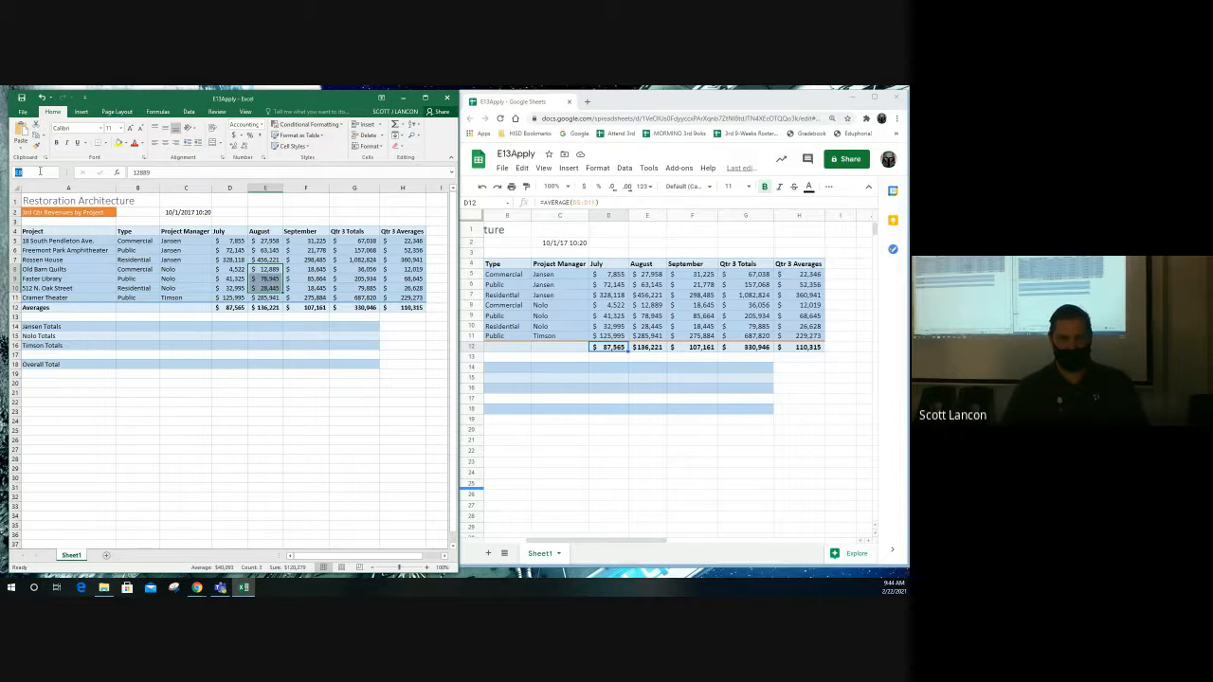
text(NoloAu)
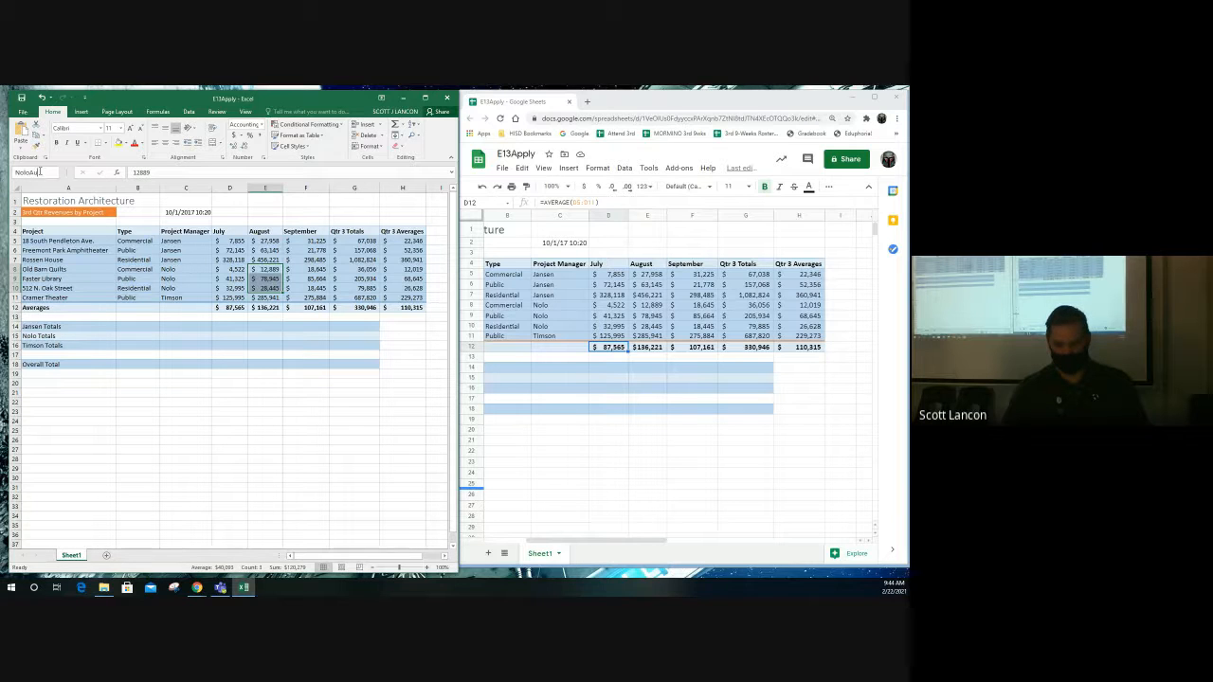
text(gust)
key(Return)
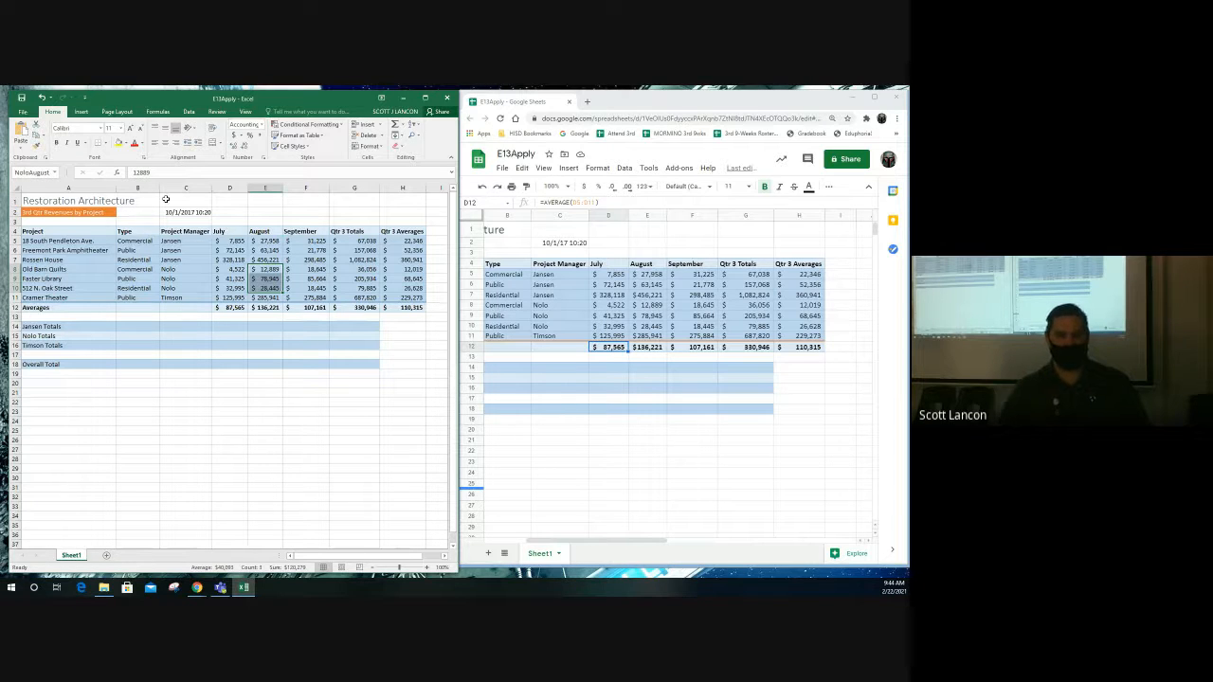
- Name Nolo's September cells F8:F10 NoloSeptember, fixing a typo in the name
drag(301, 269, 308, 288)
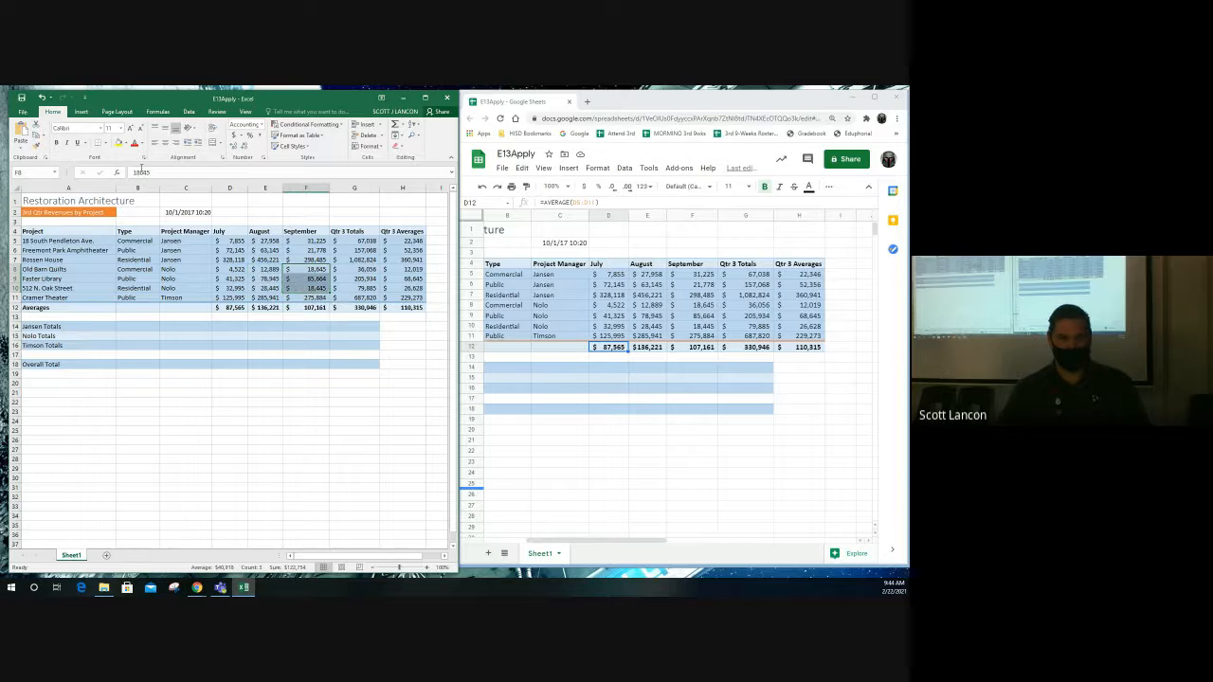
click(33, 171)
text(Nolo)
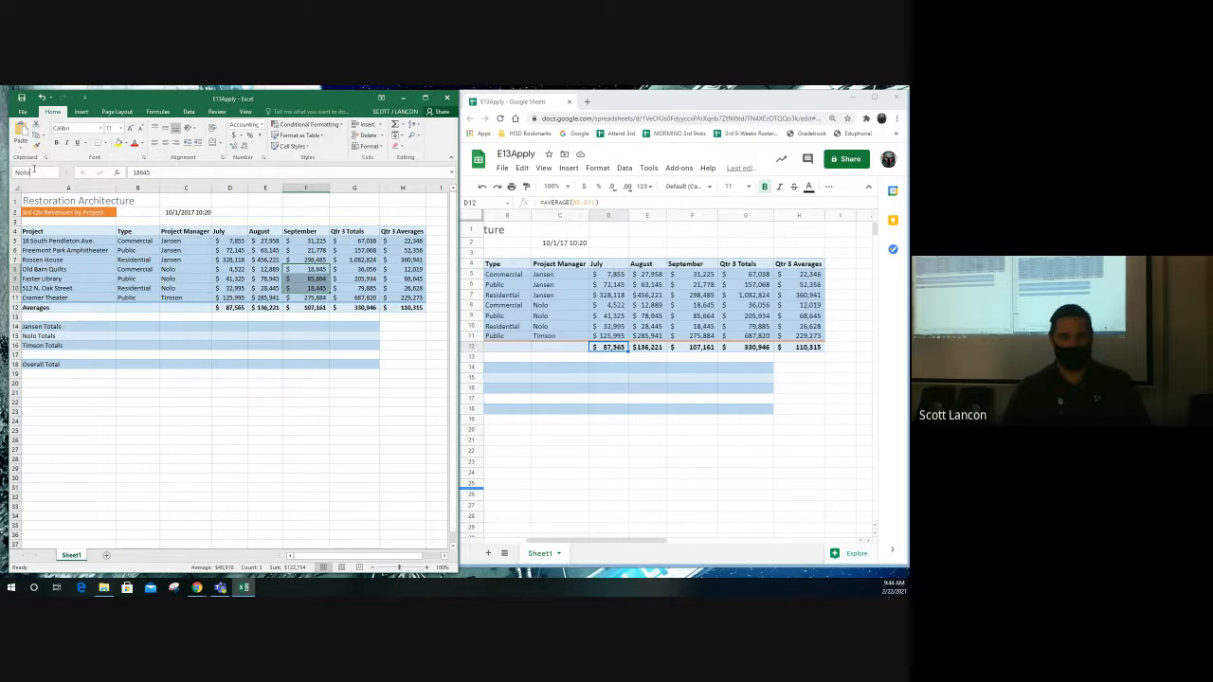
text(September)
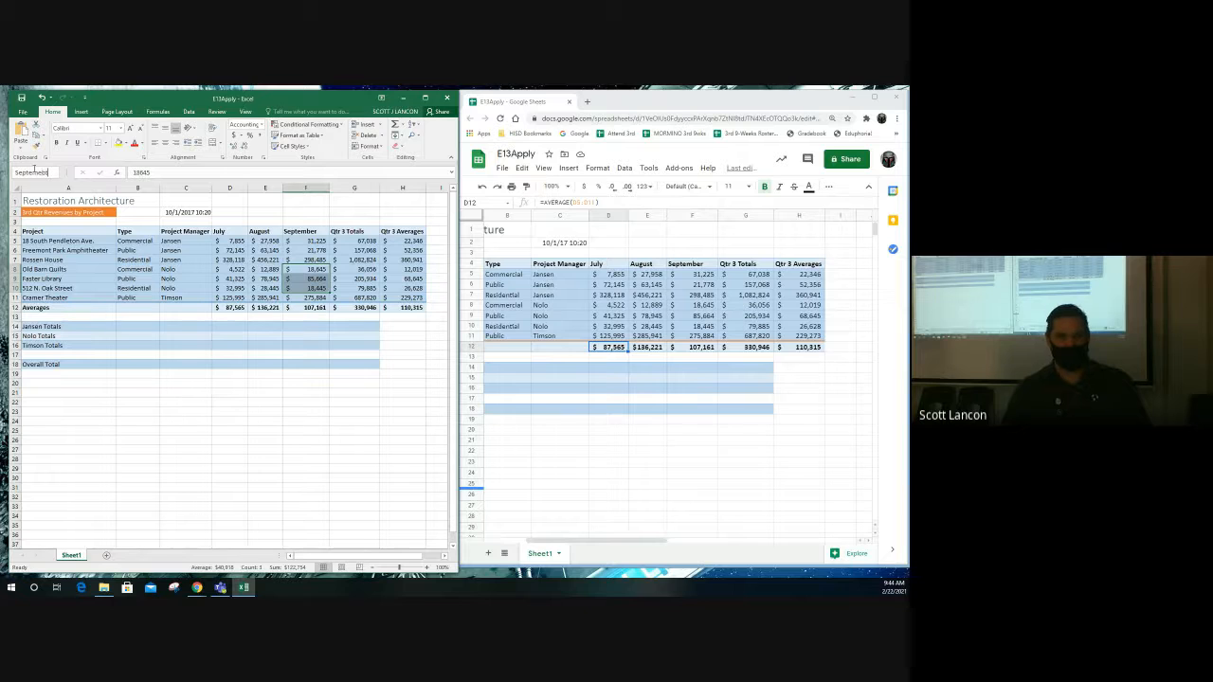
key(BackSpace)
key(BackSpace)
key(BackSpace)
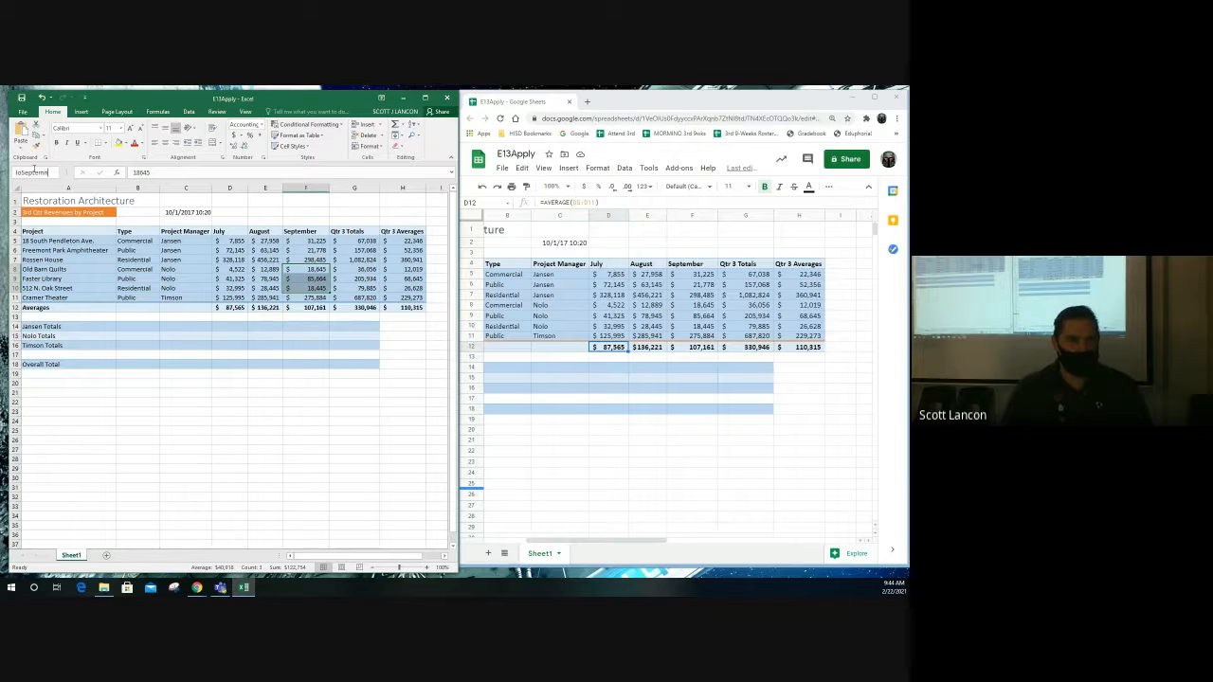
text(ber)
key(Return)
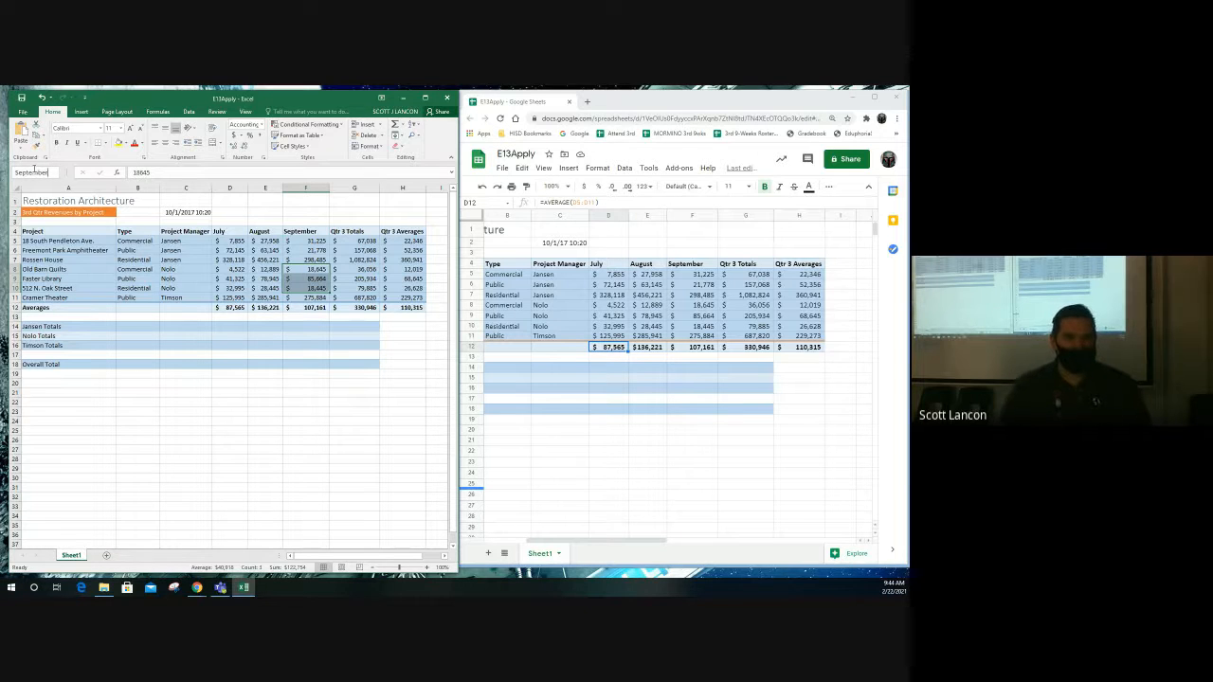
- Name Nolo's Qtr 3 total cells G8:G10 NoloTotal
click(365, 273)
drag(364, 275, 365, 288)
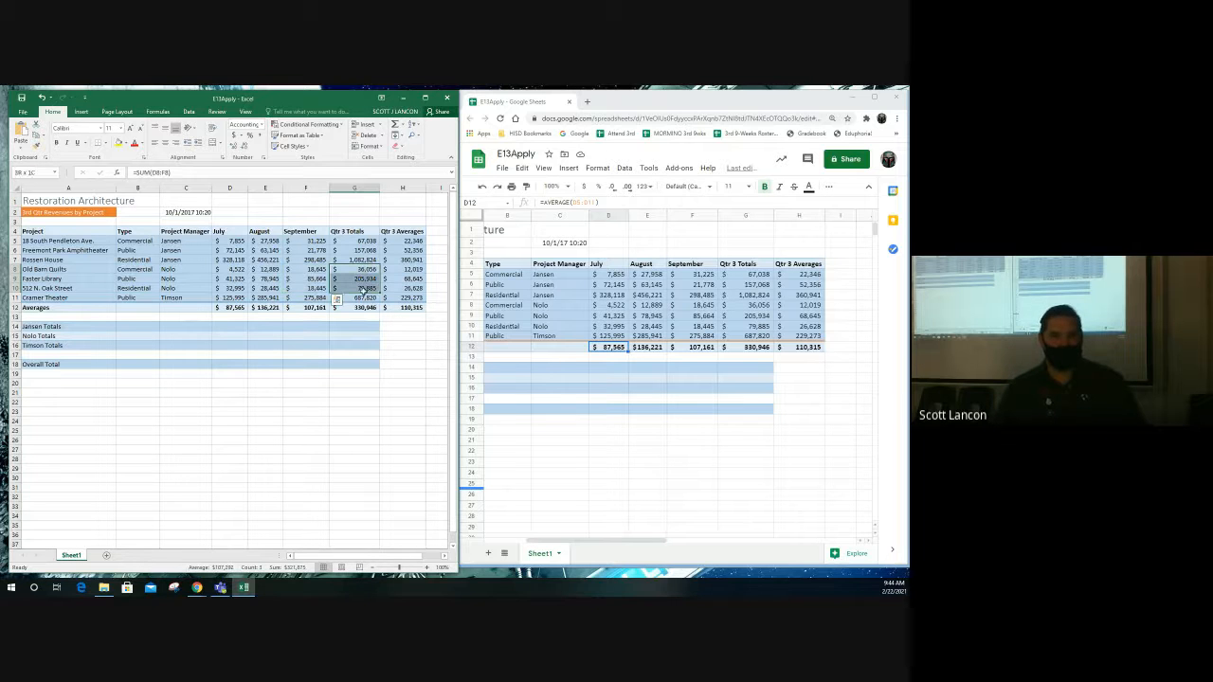
click(34, 175)
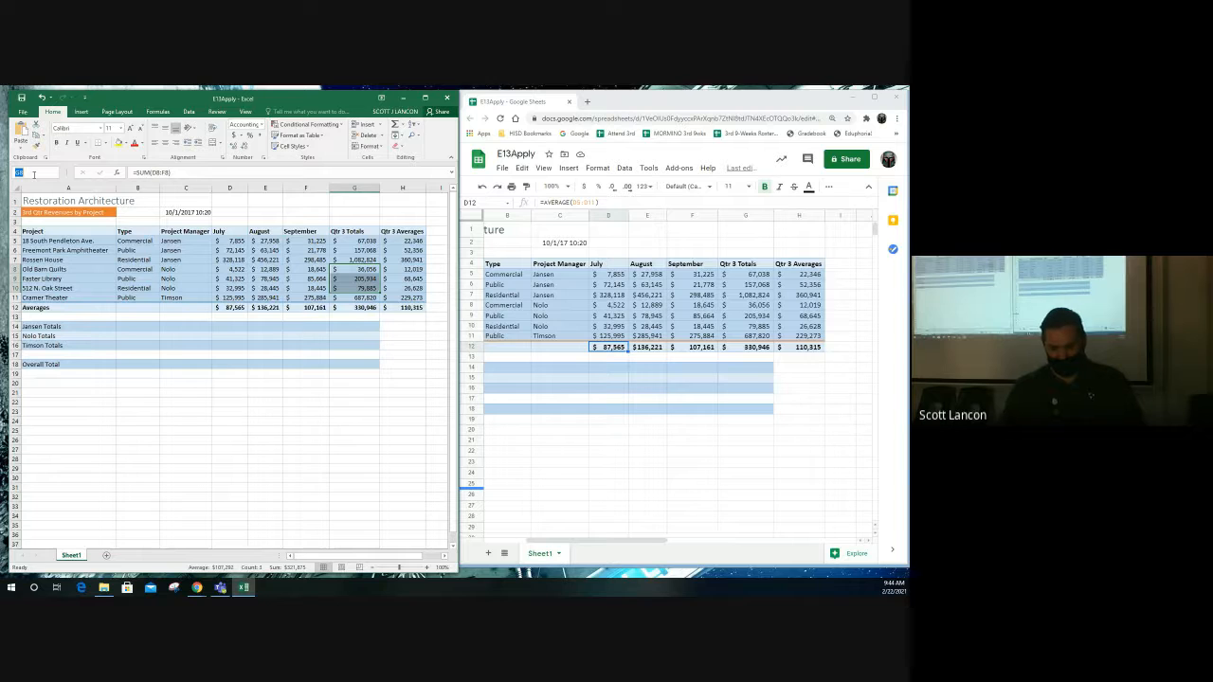
text(N)
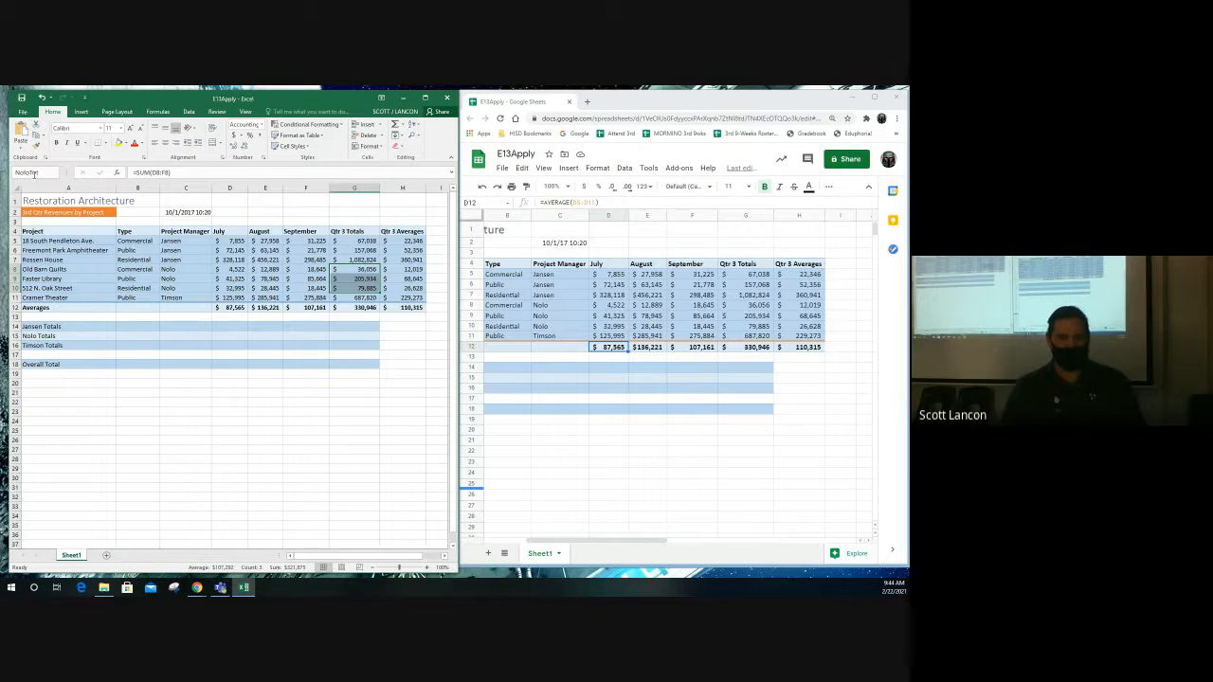
text(olo Total)
key(Return)
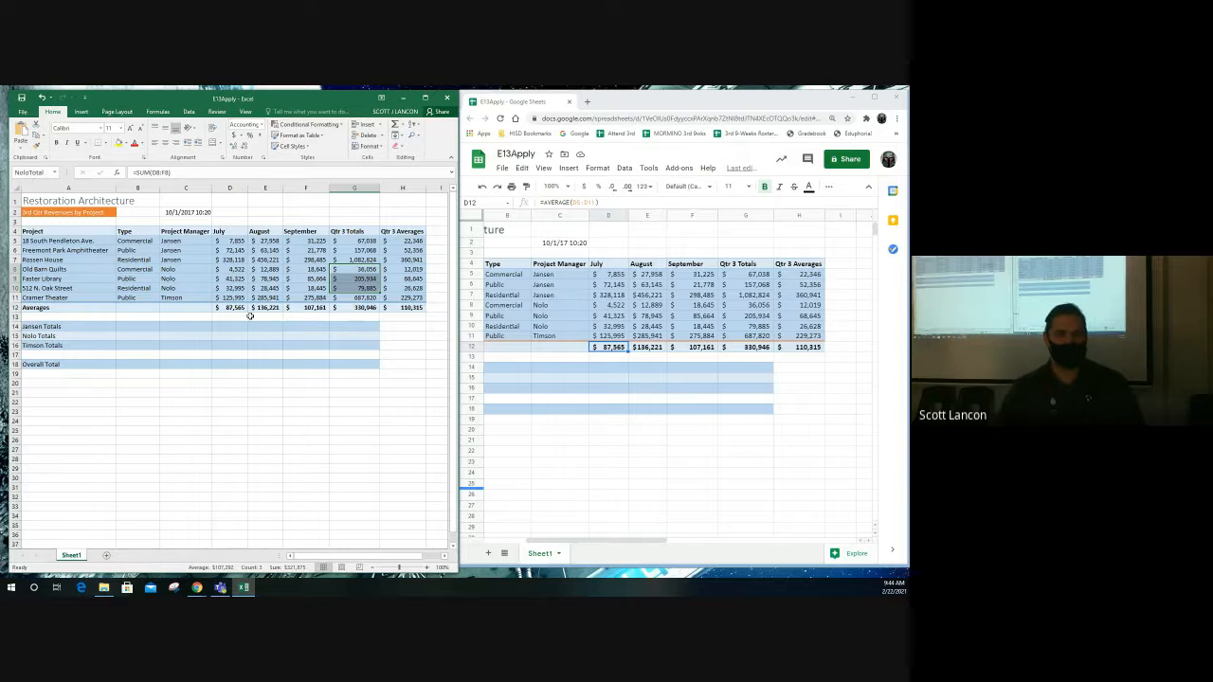
click(240, 300)
- Cancel a stray entry, then name D11 TimsonJuly and E11 TimsonAugust in Excel
text(T)
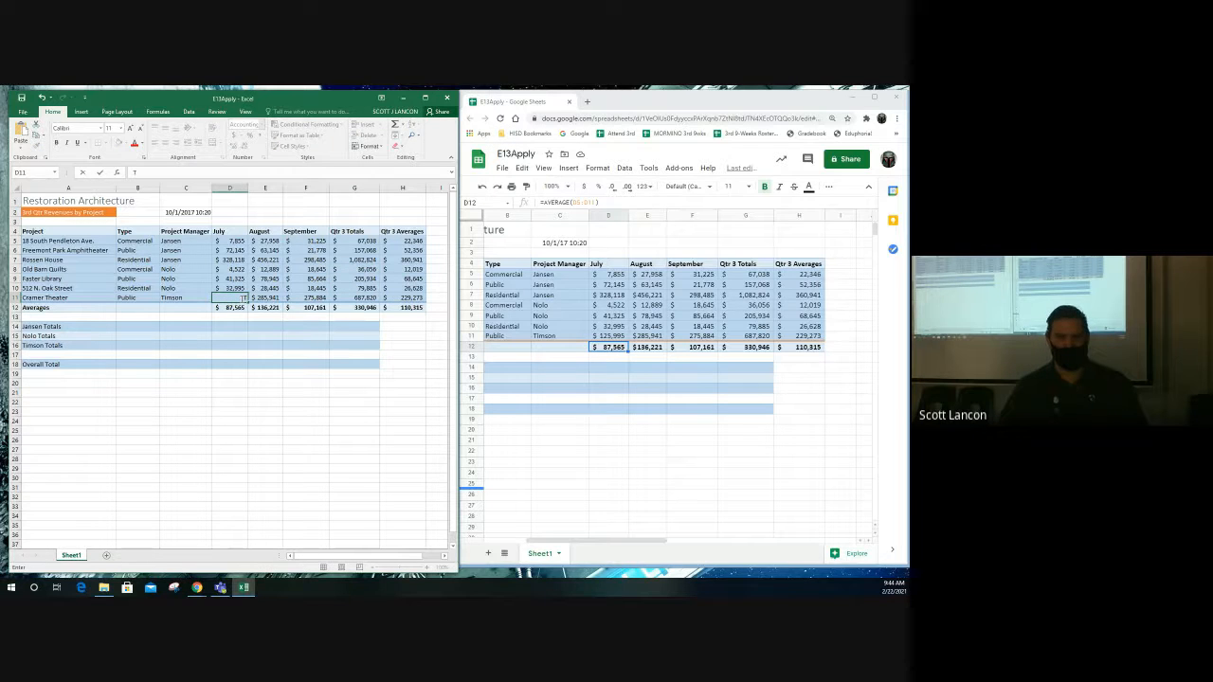
key(Escape)
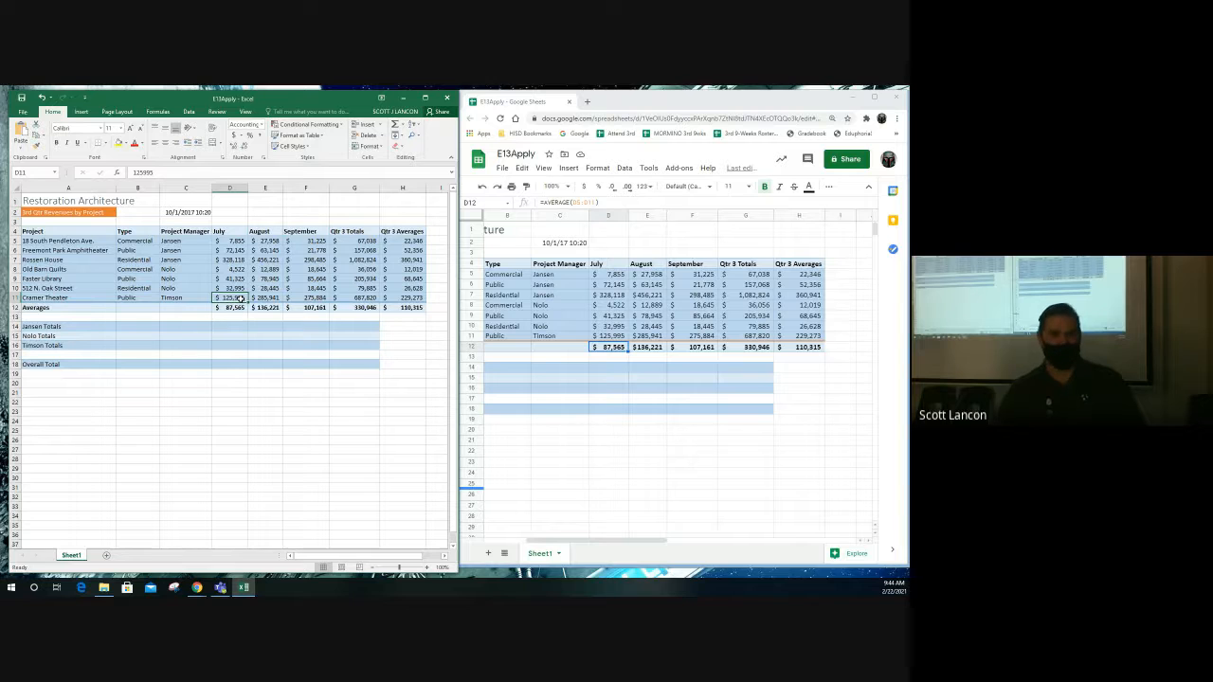
click(31, 172)
text(TimsonTo)
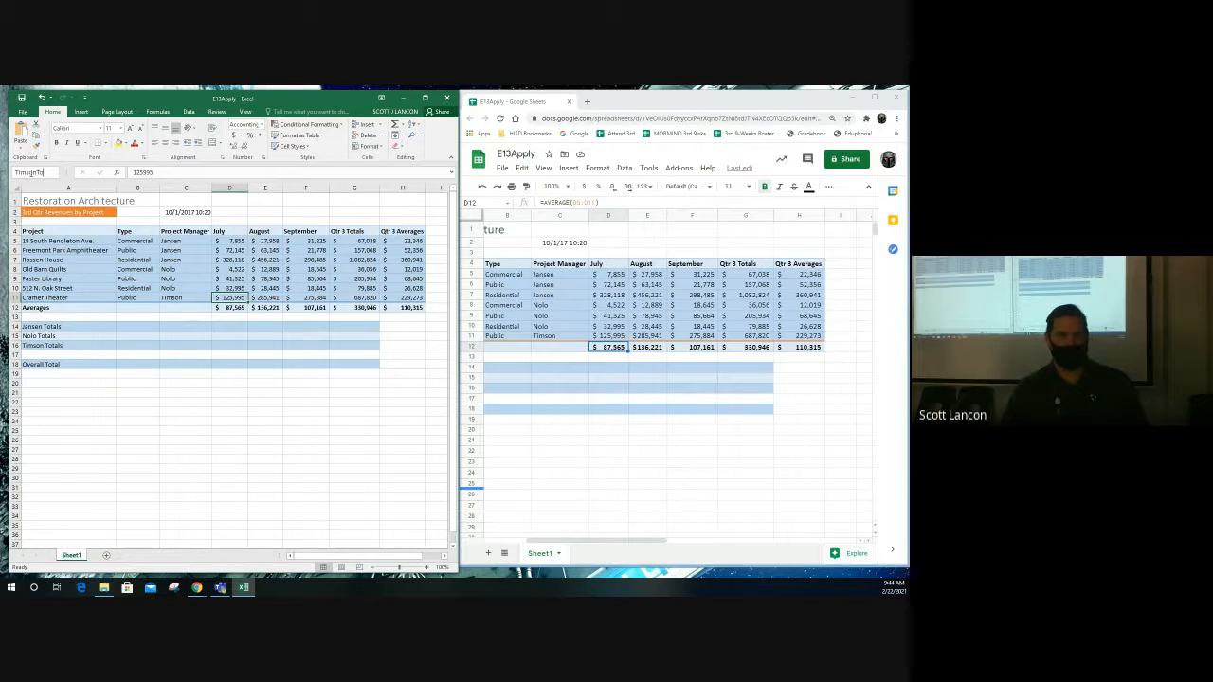
key(BackSpace)
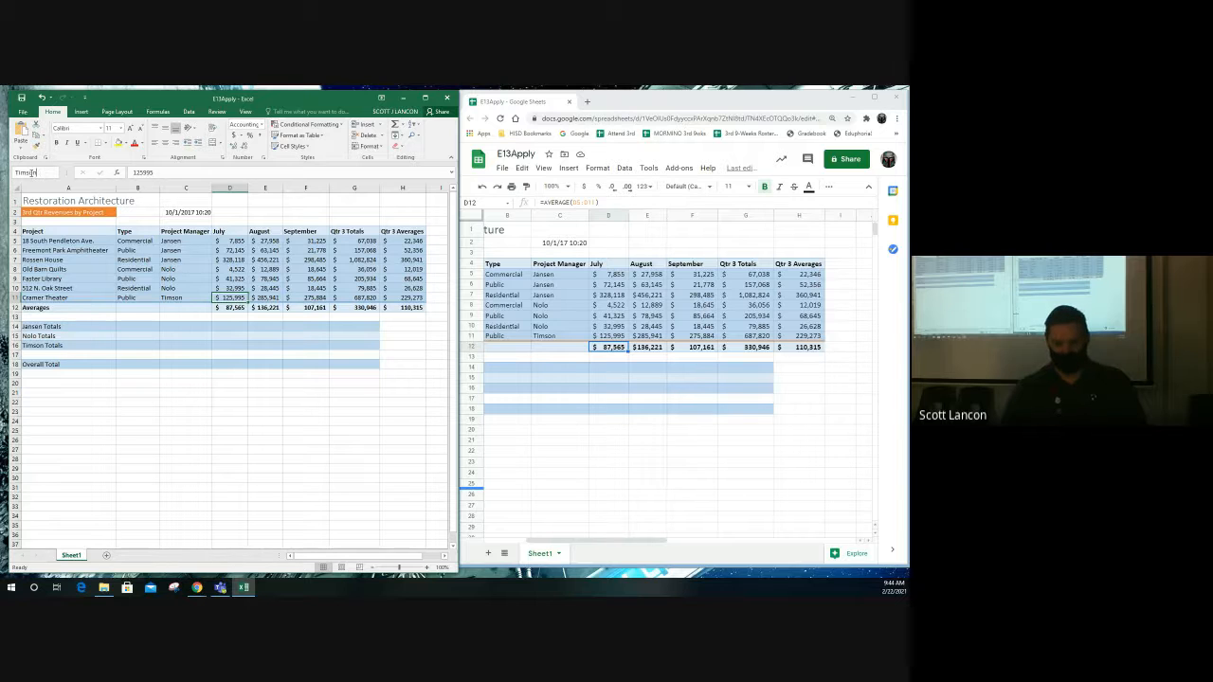
text(July)
key(Return)
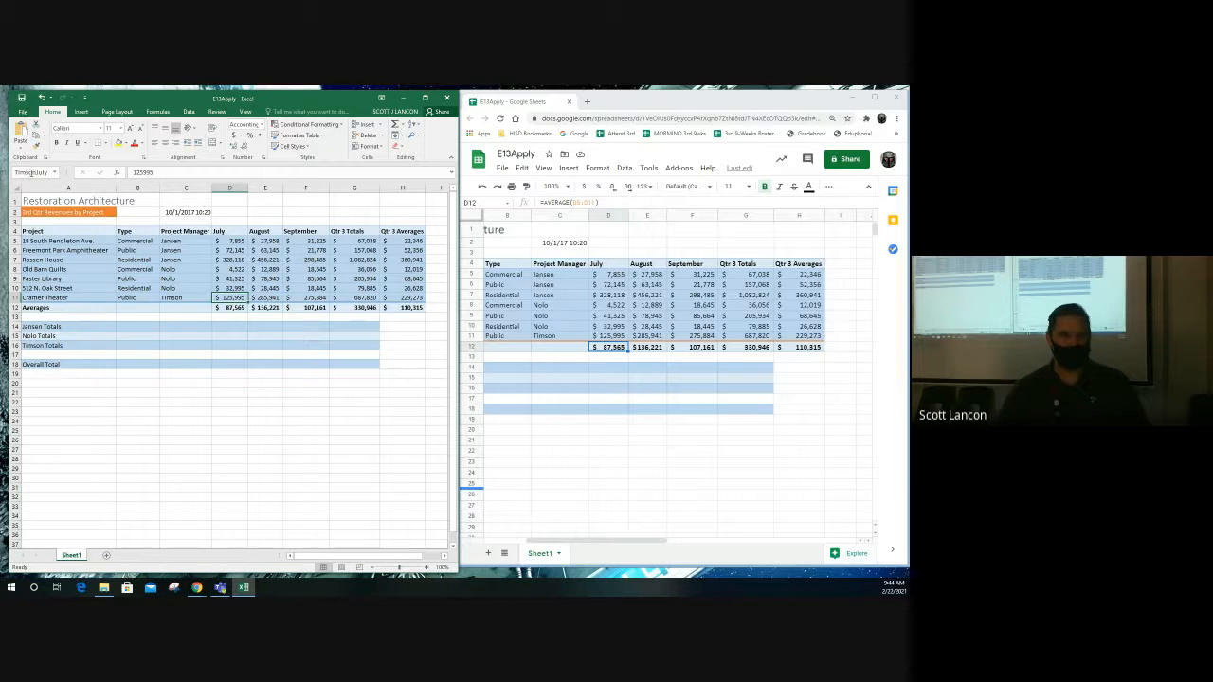
click(262, 298)
click(34, 173)
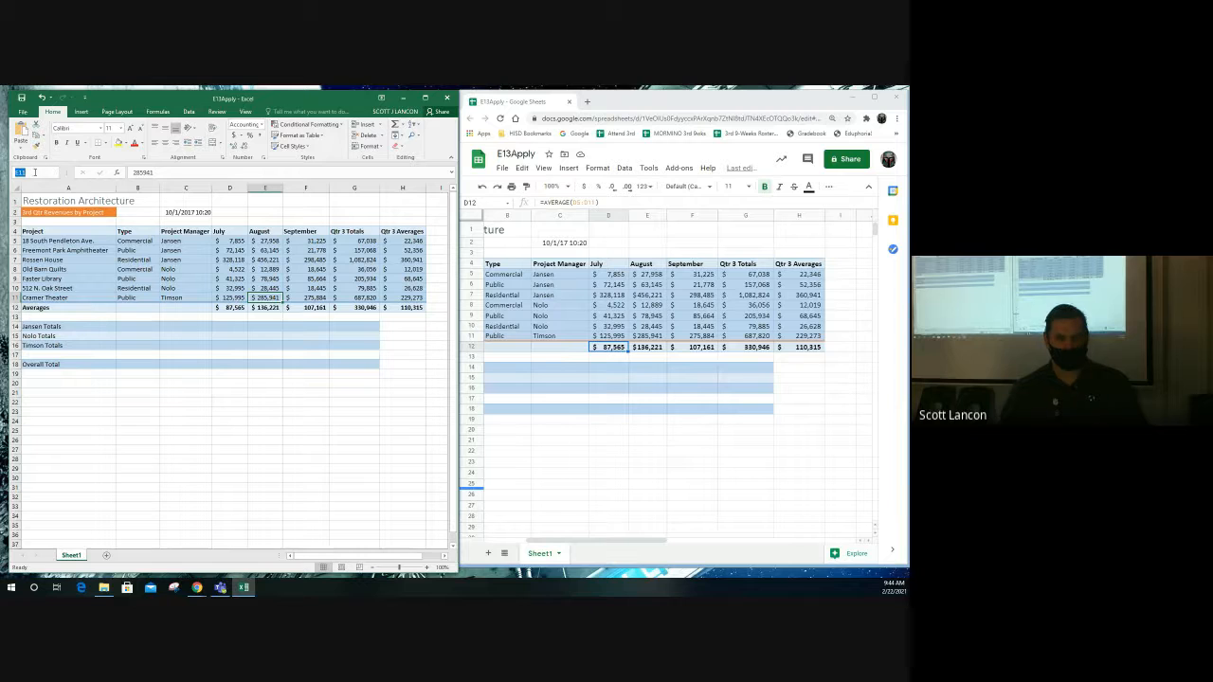
text(Tims)
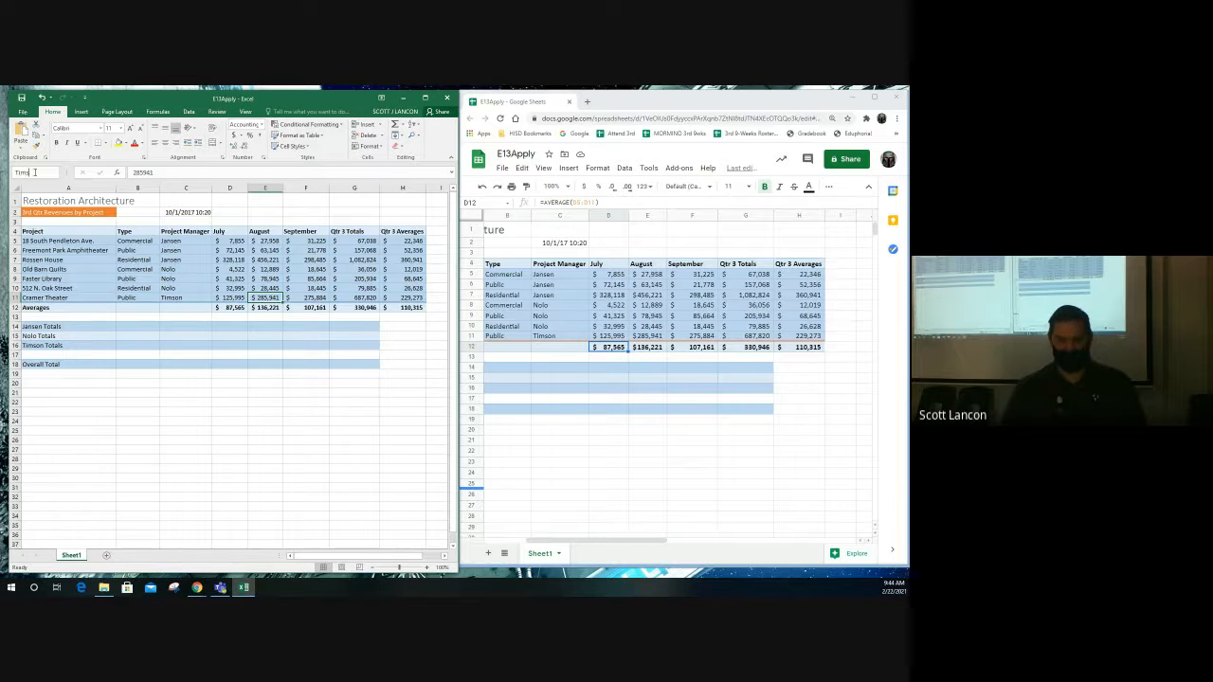
text(onAugust)
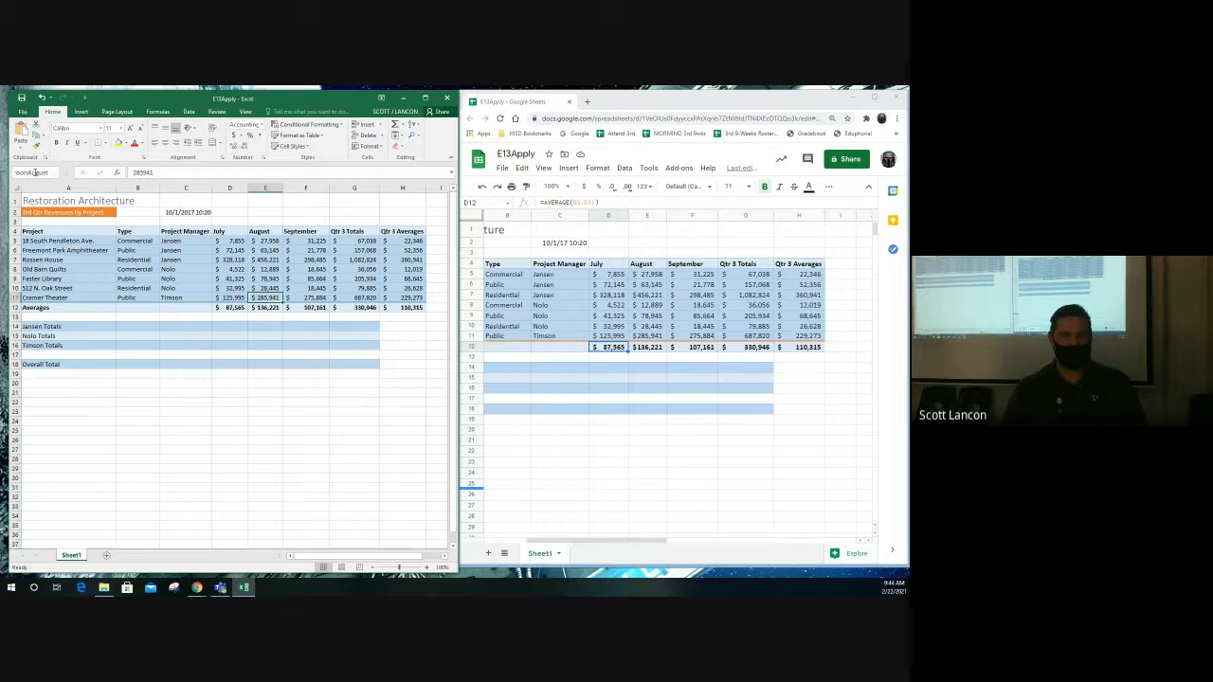
key(Return)
- Name F11 TimsonSeptember and type TimsonTotal in the Name Box for G11
key(Right)
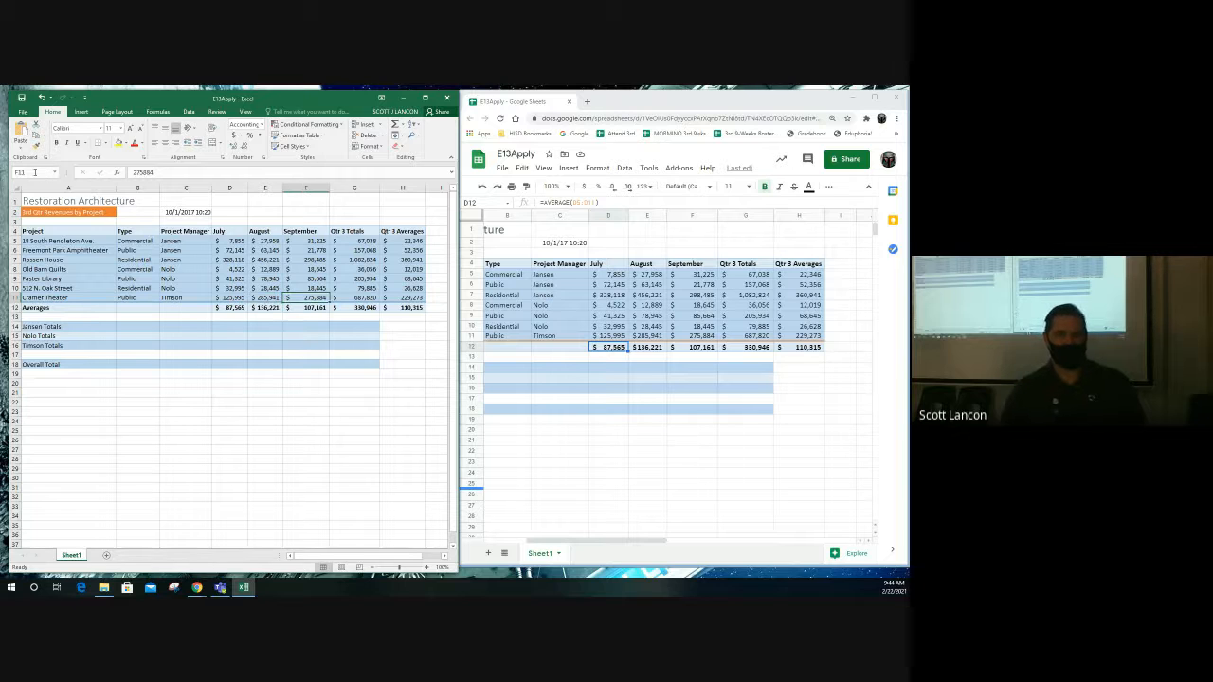
click(34, 172)
text(T)
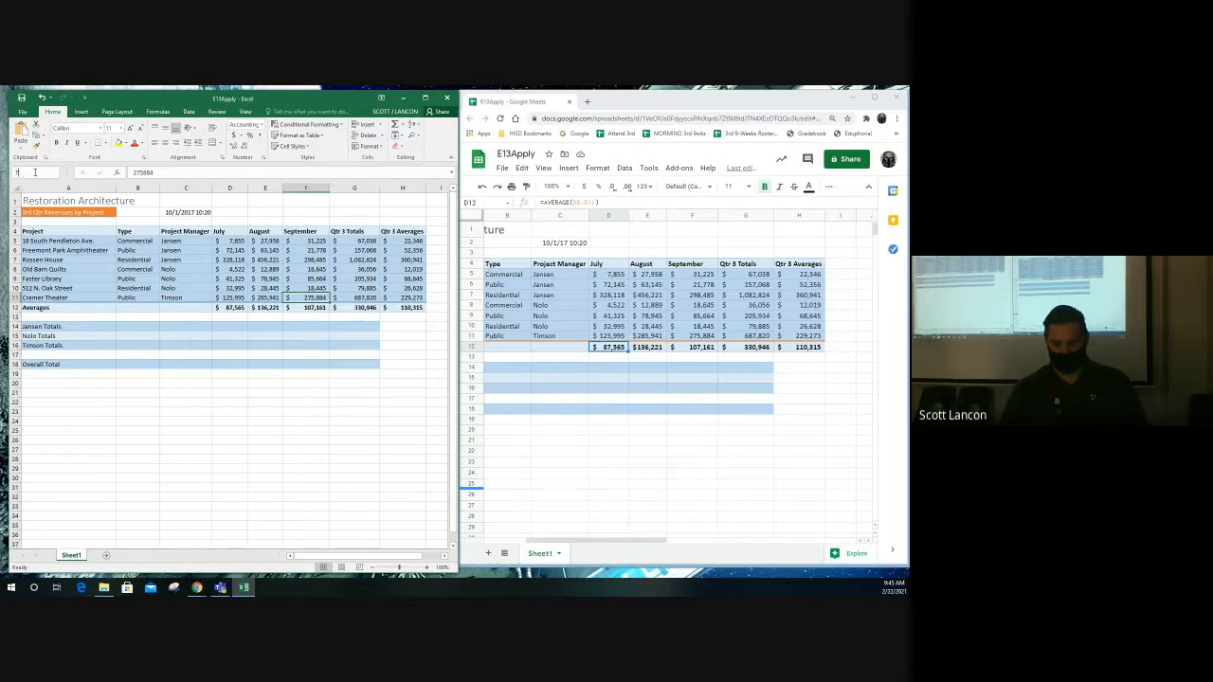
text(imson)
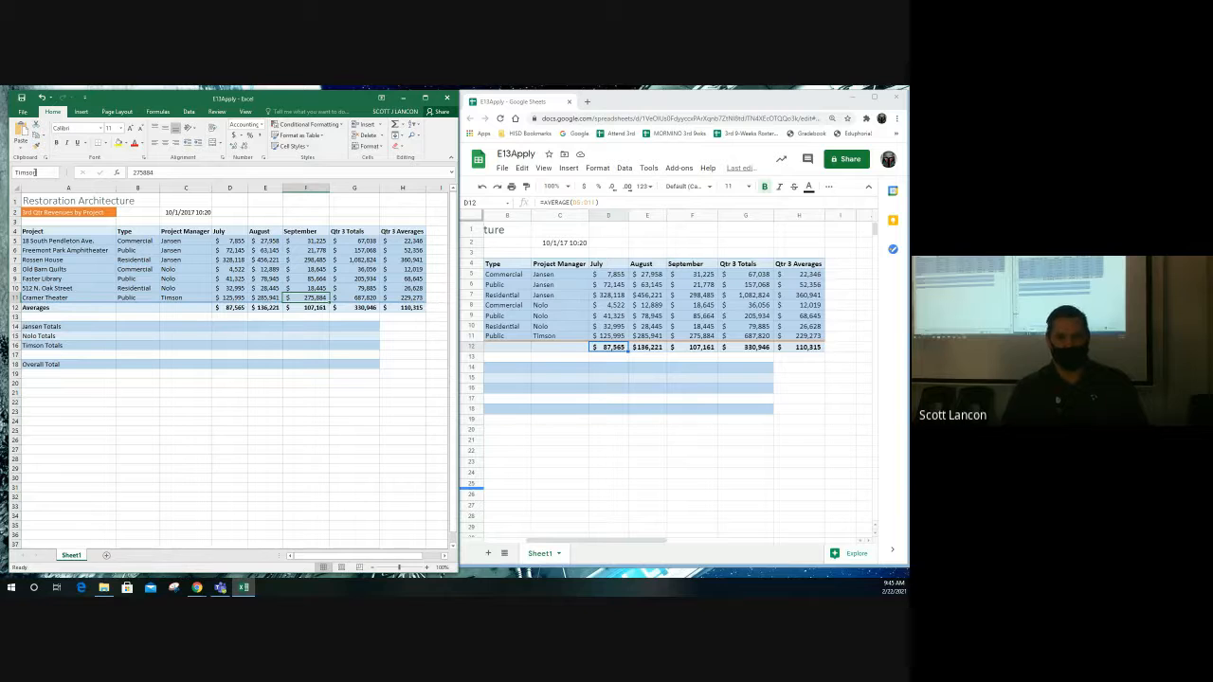
text(September)
key(Return)
key(Right)
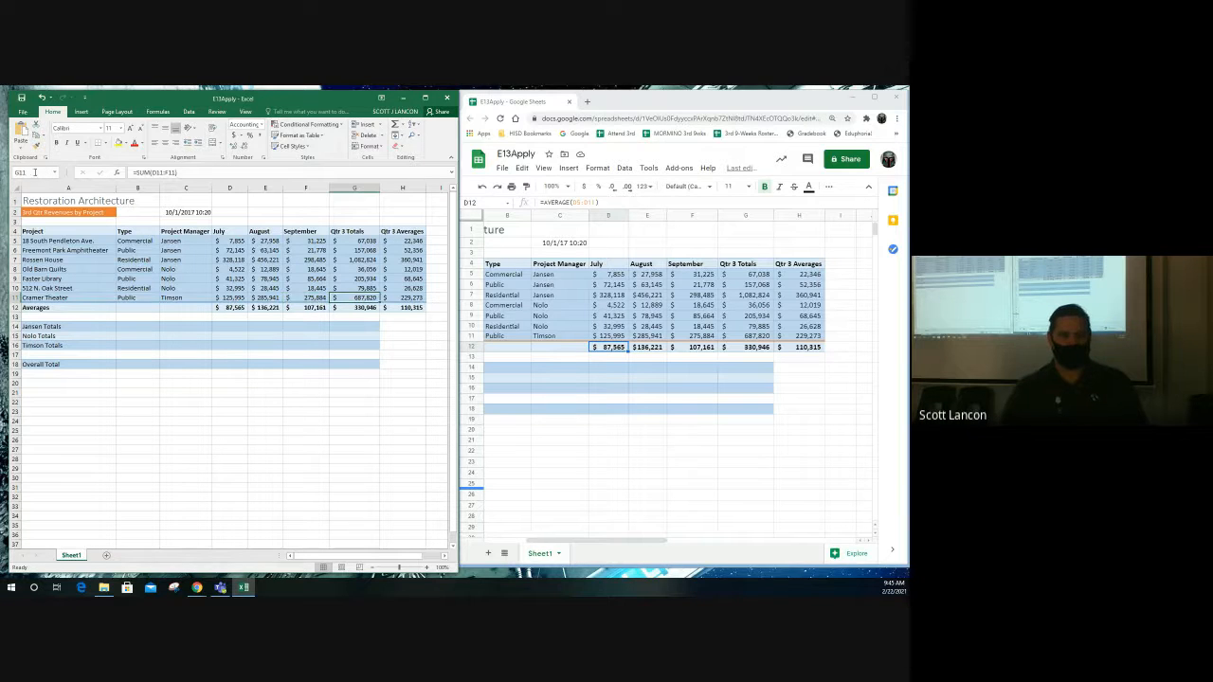
click(35, 173)
text(Tim)
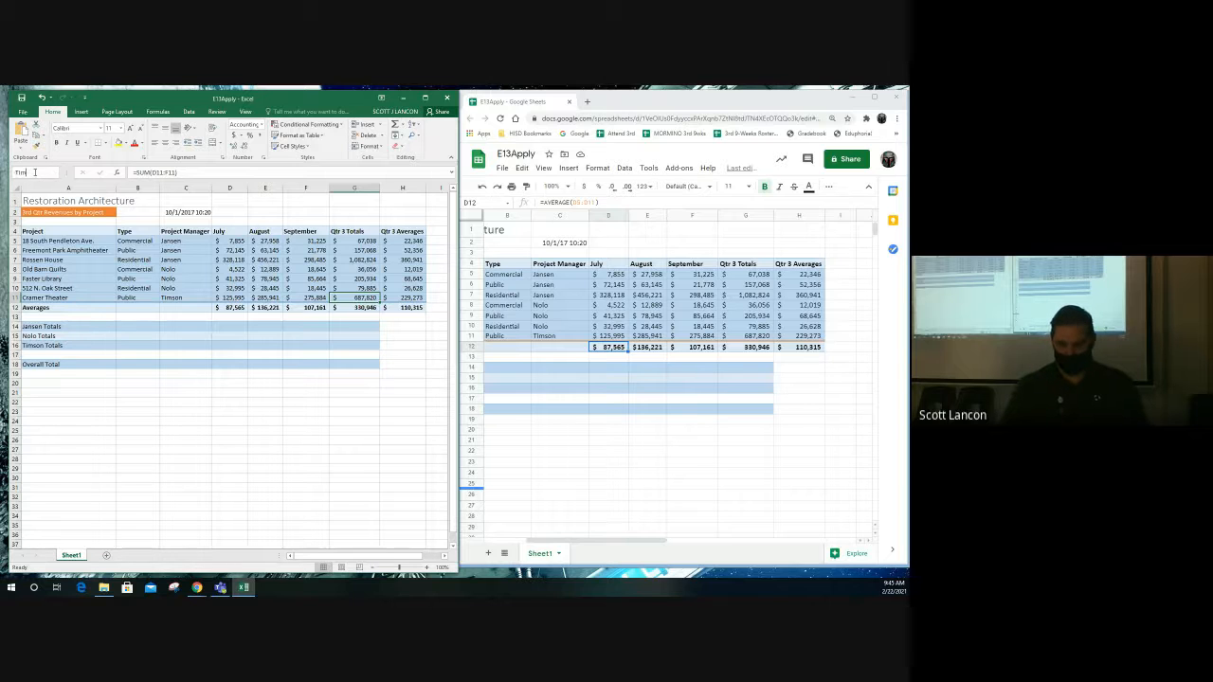
text(sonTota)
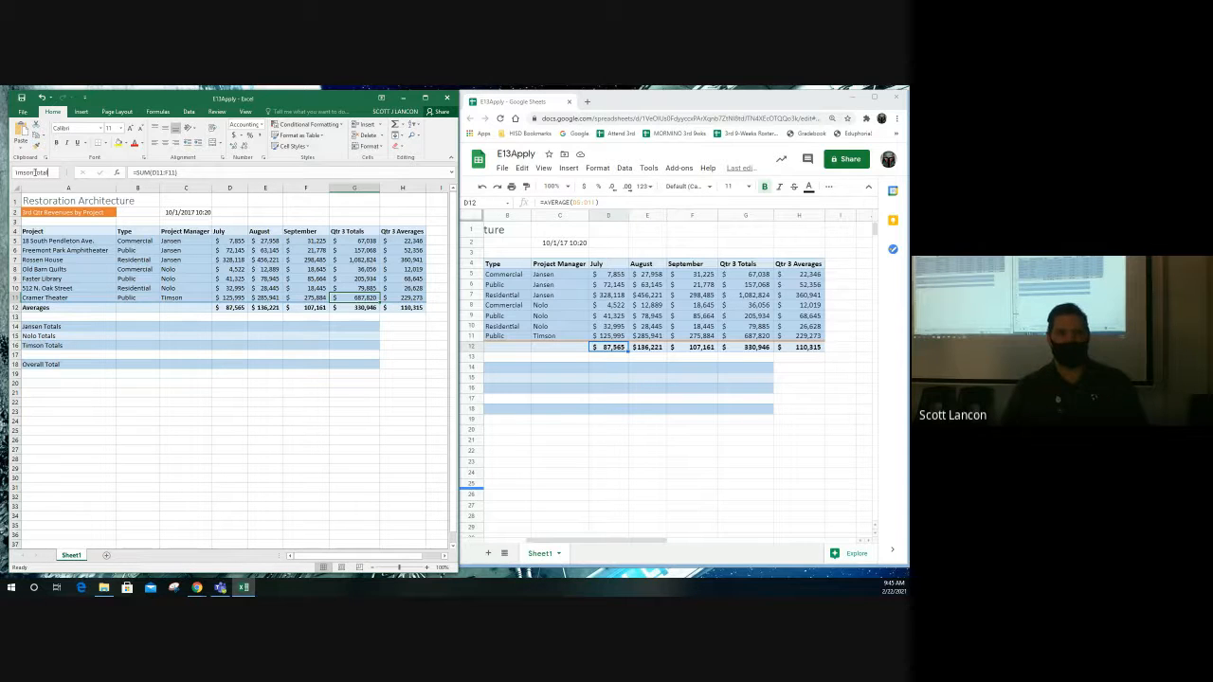
text(l)
- Commit TimsonTotal as G11's name and select Jansen's July total cell D14
key(Return)
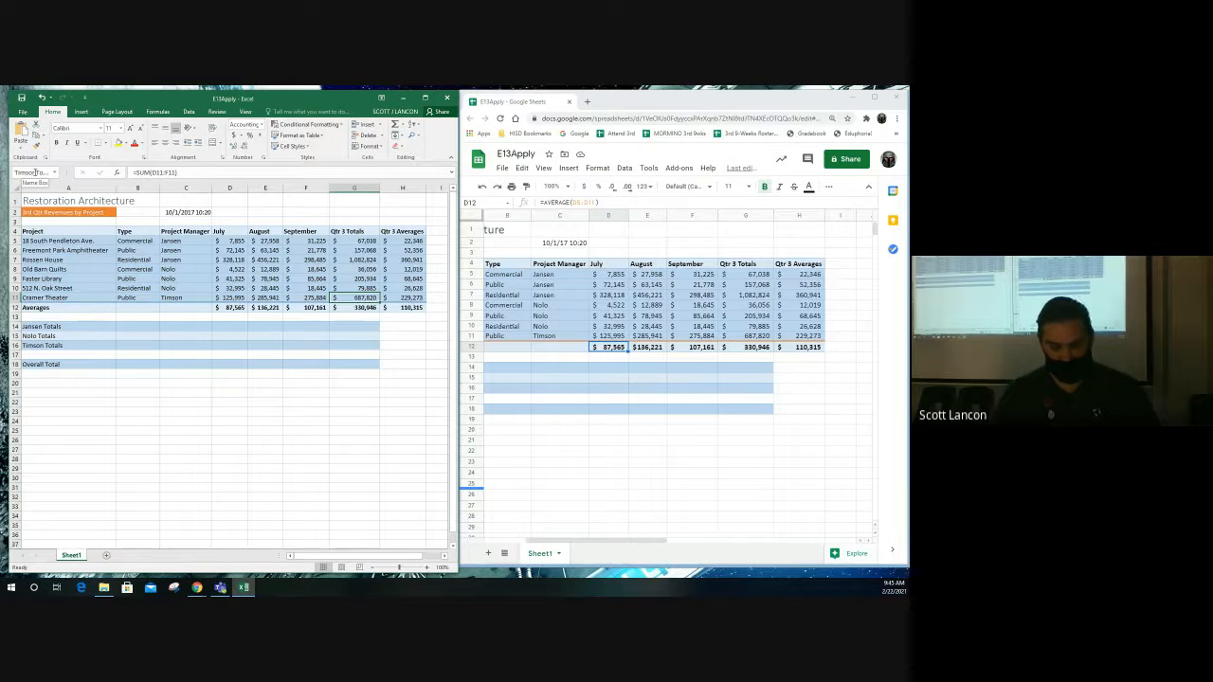
click(232, 329)
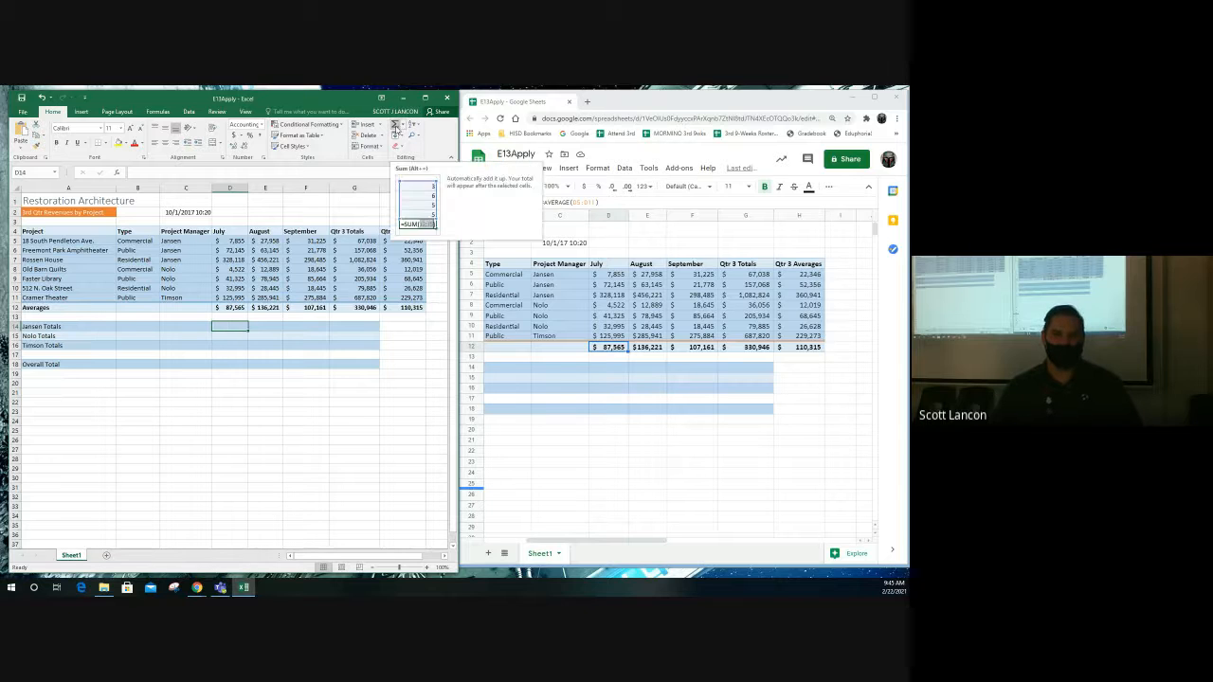
- Set D14 to =SUM(JansenJuly) via AutoSum and autocomplete, showing 408,118
click(396, 126)
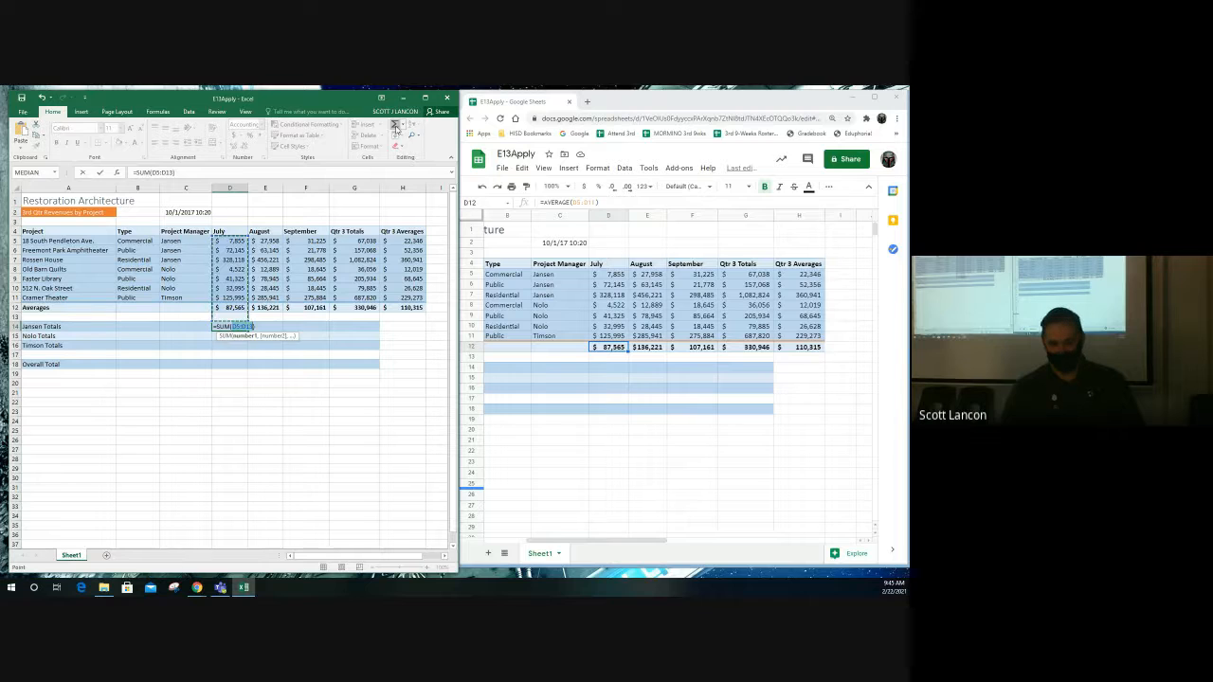
text(Jense)
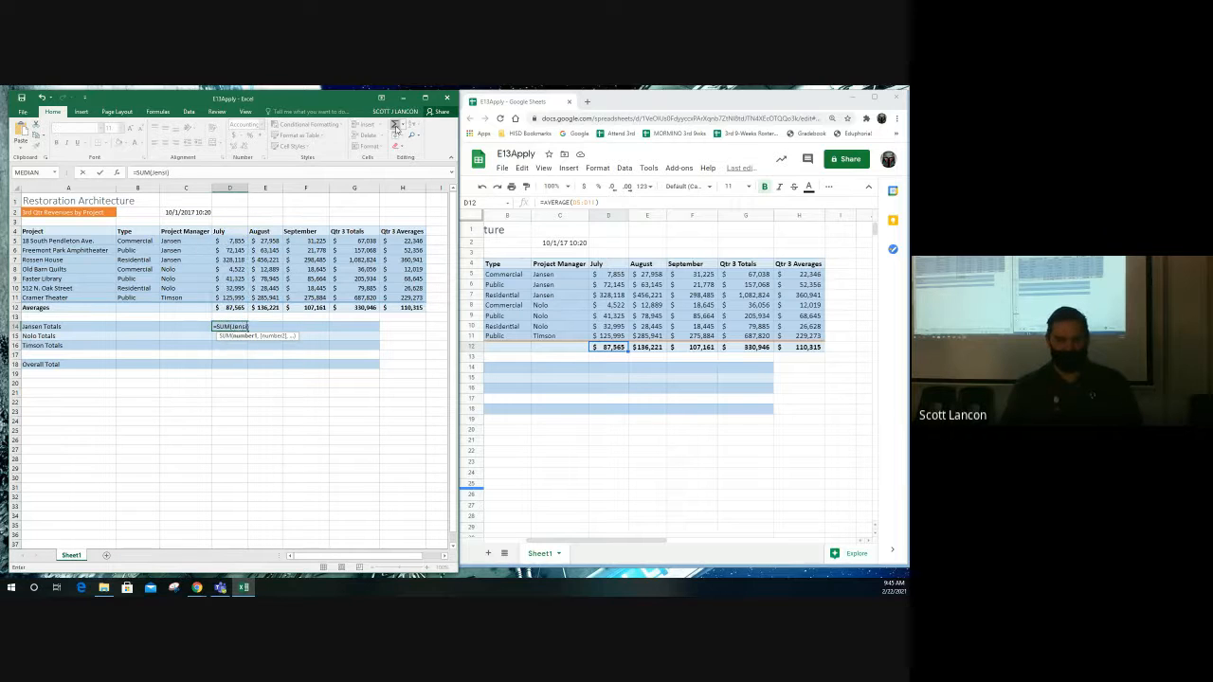
key(BackSpace)
key(BackSpace)
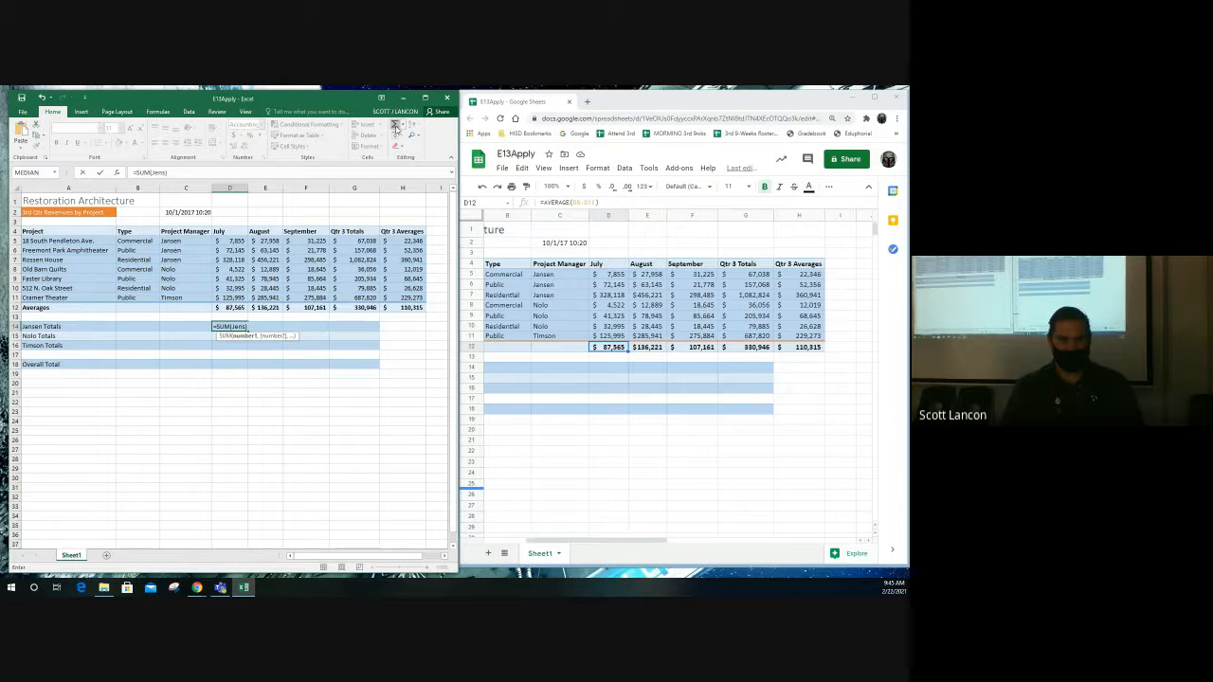
text(on)
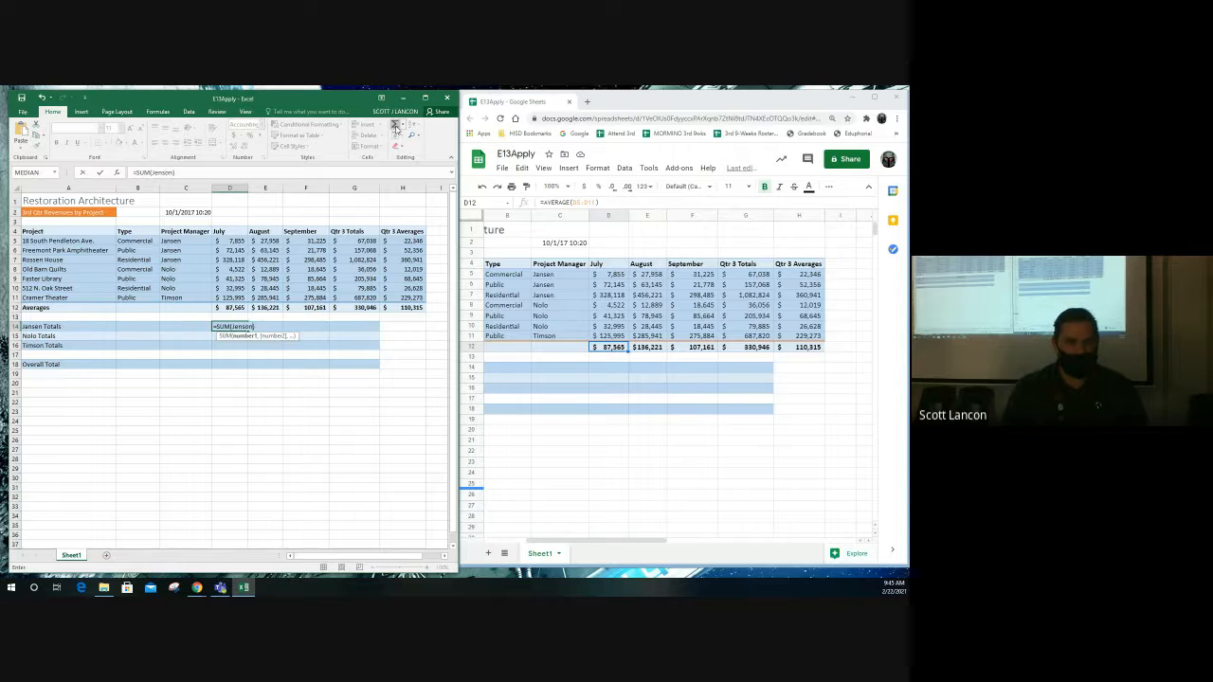
key(BackSpace)
key(BackSpace)
key(BackSpace)
key(BackSpace)
key(BackSpace)
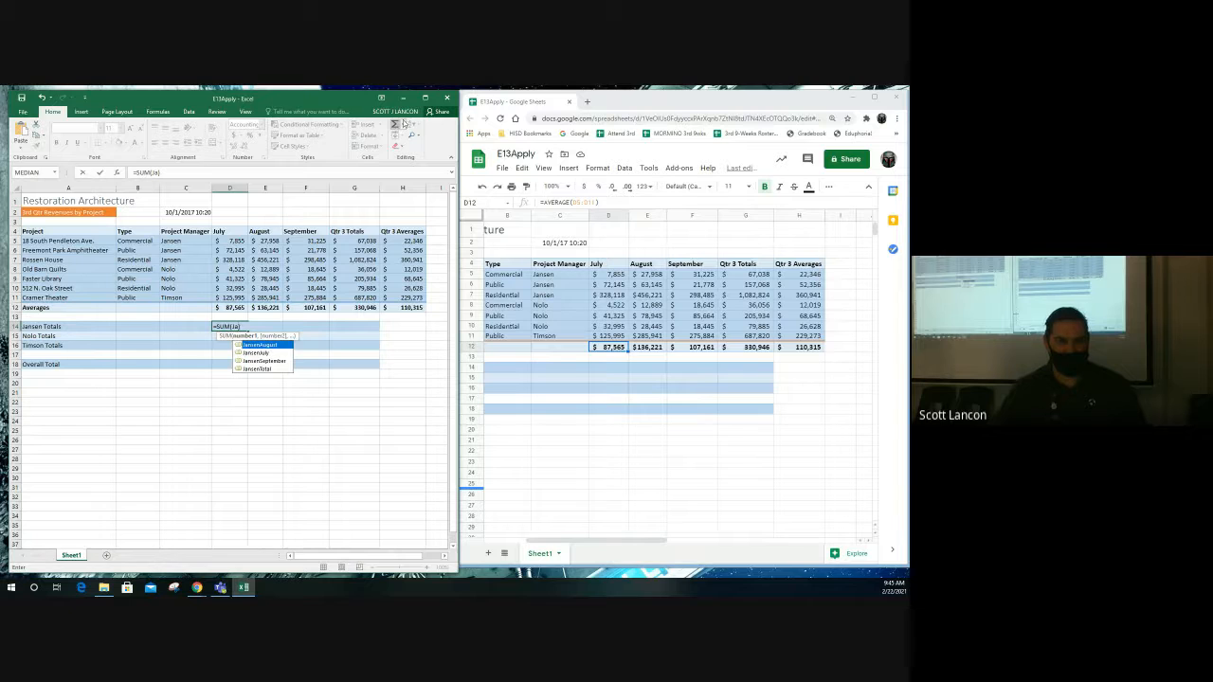
text(a)
double_click(267, 352)
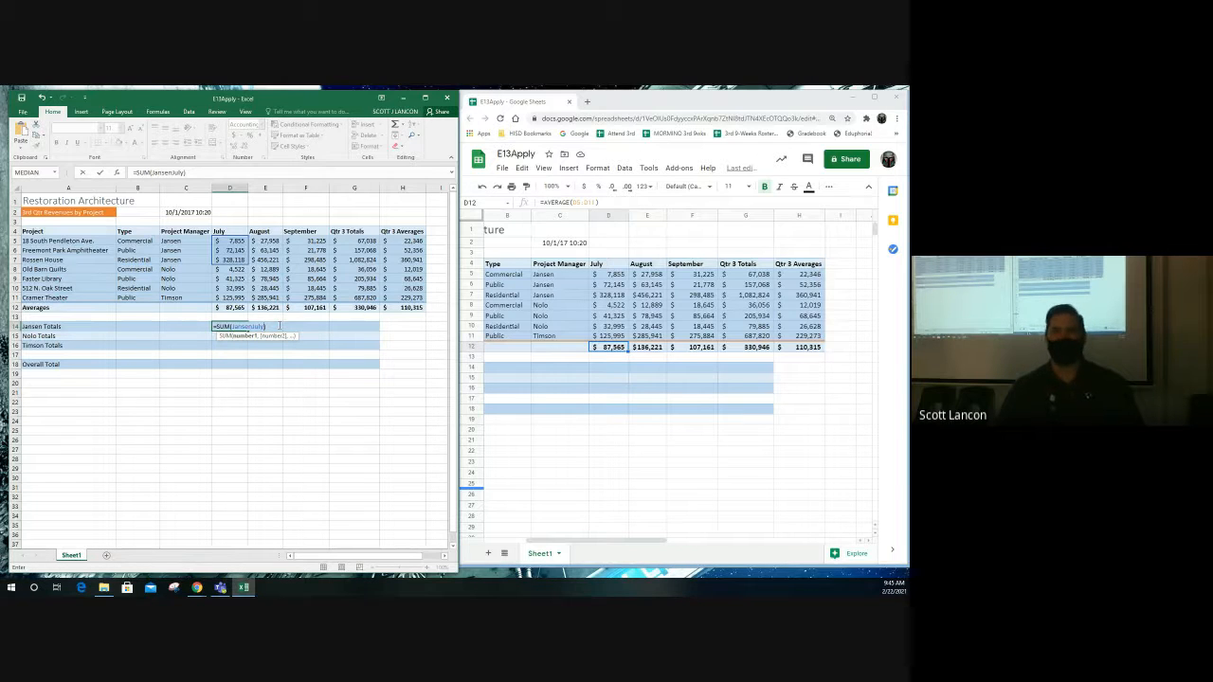
key(Return)
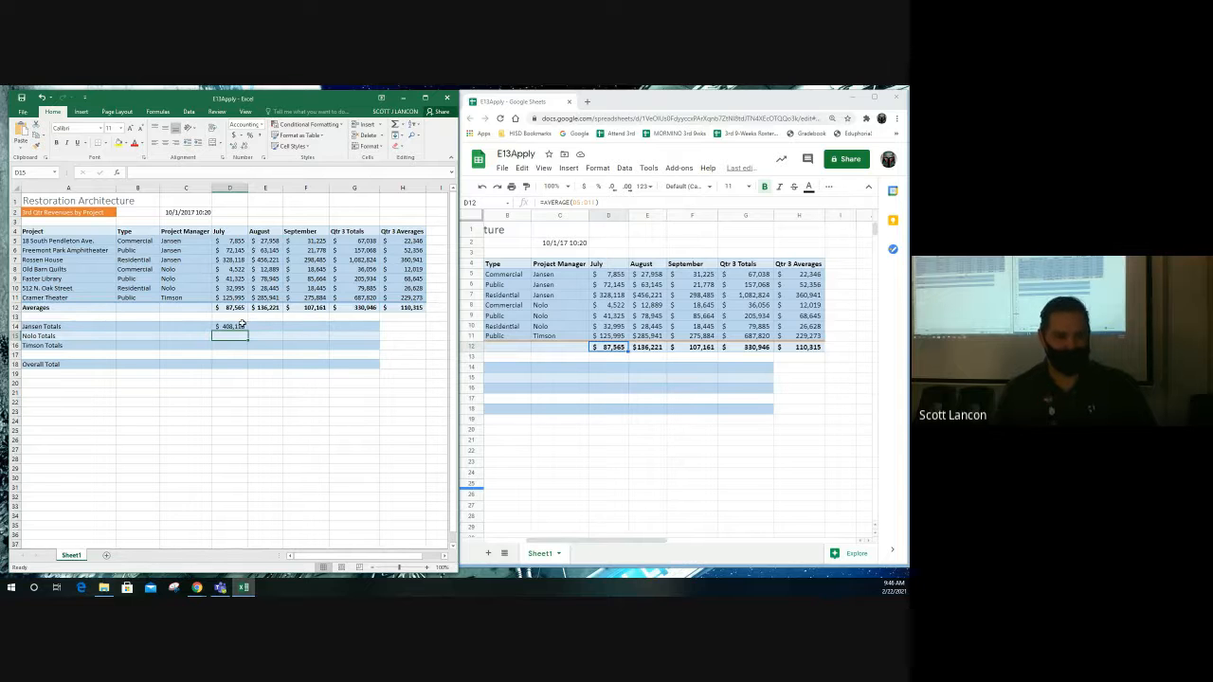
click(235, 327)
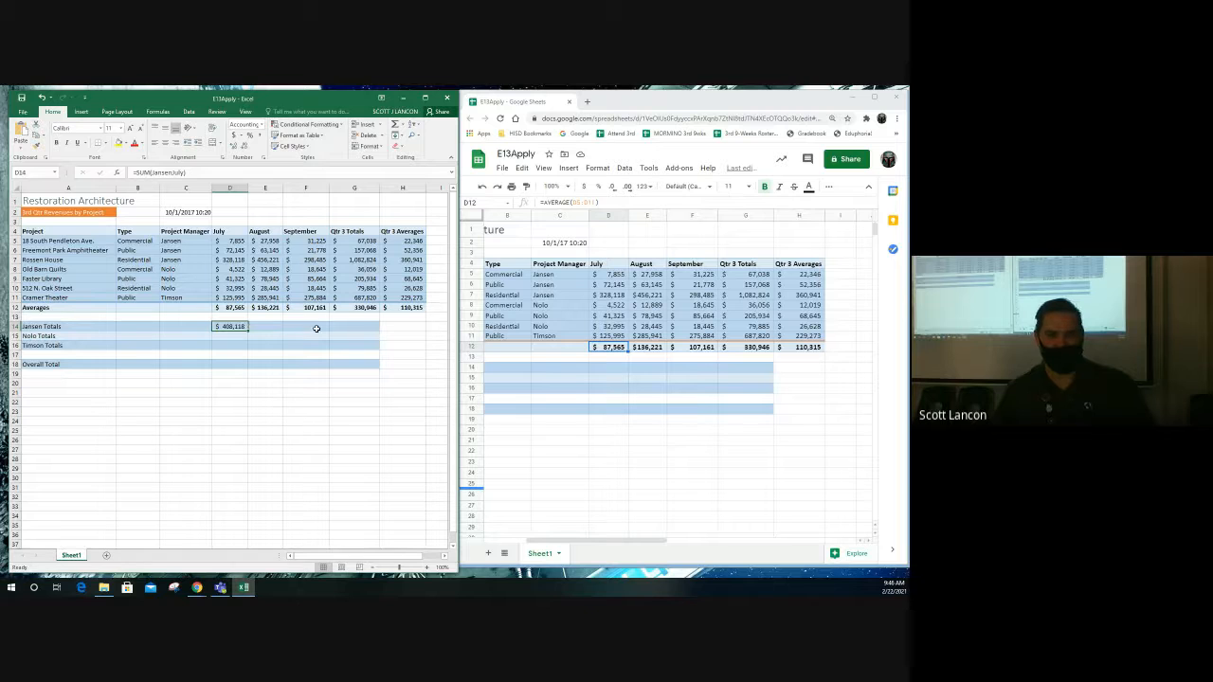
- Set E14 to =SUM(JansenAugust) and F14 to =SUM(JansenSeptember), giving 547,324 and 351,488
click(253, 326)
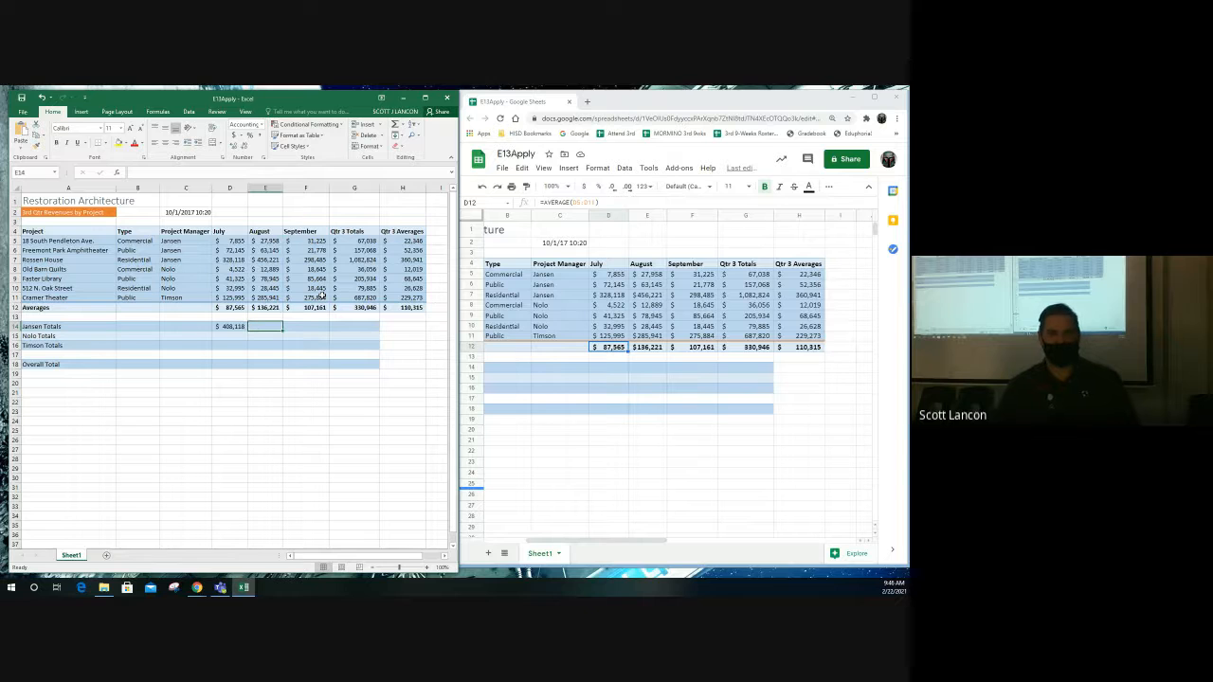
click(398, 125)
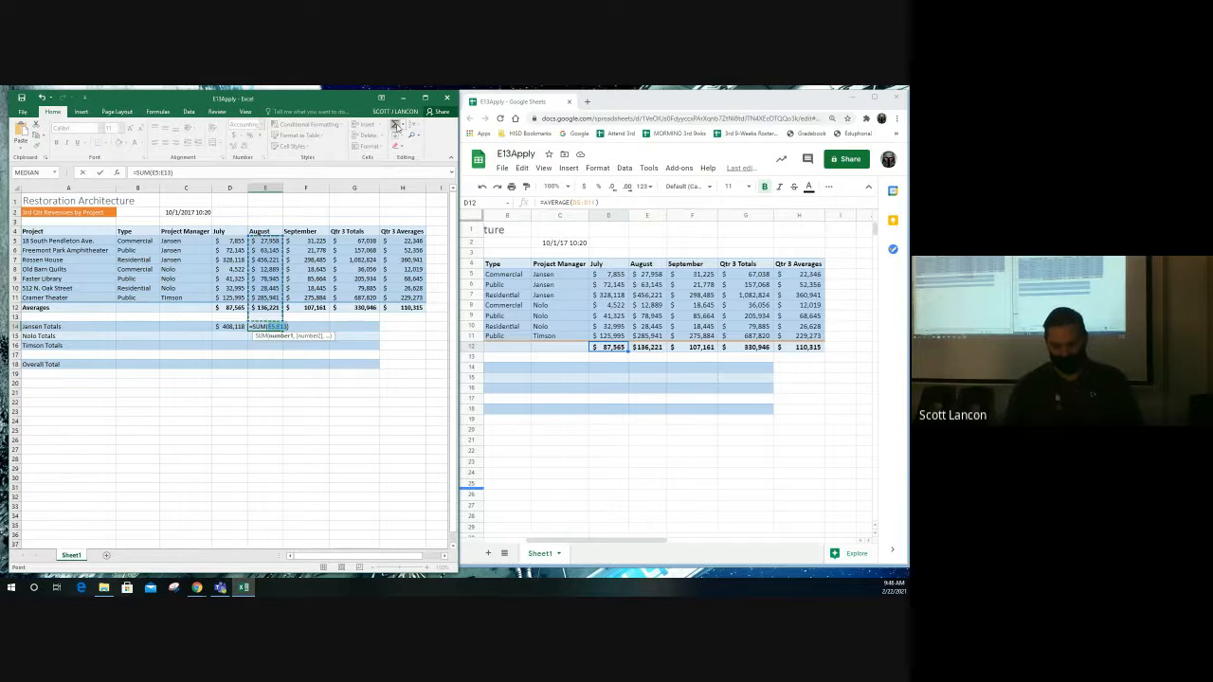
text(Ja)
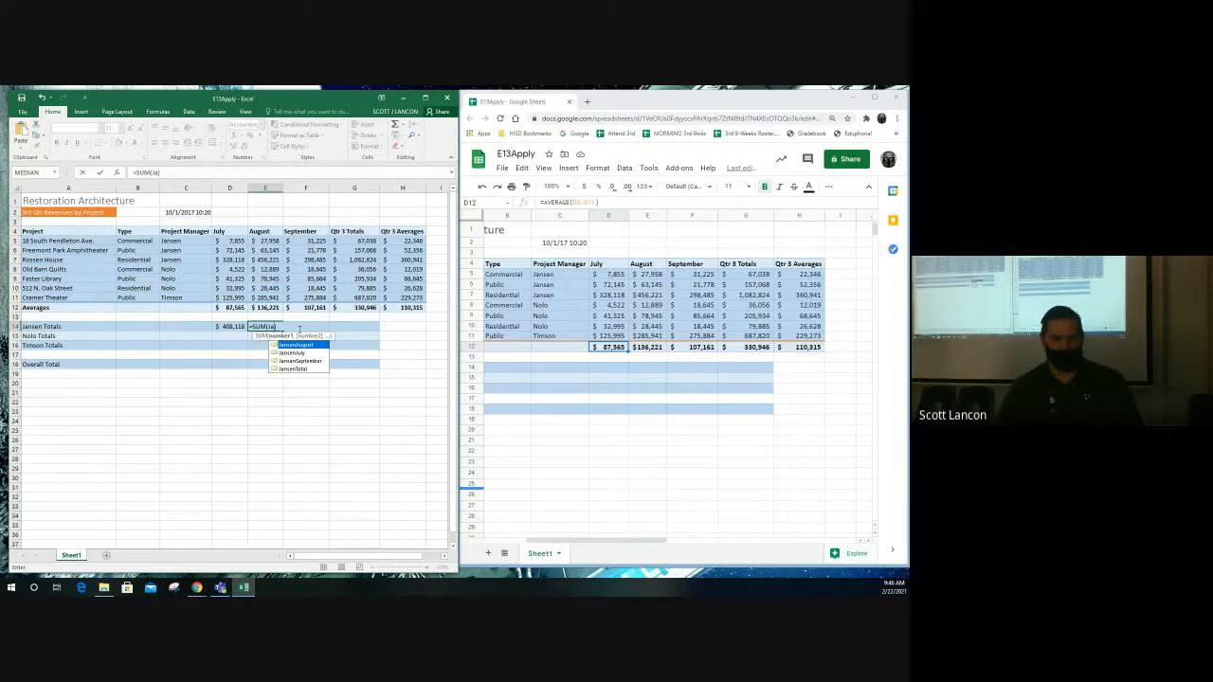
double_click(303, 345)
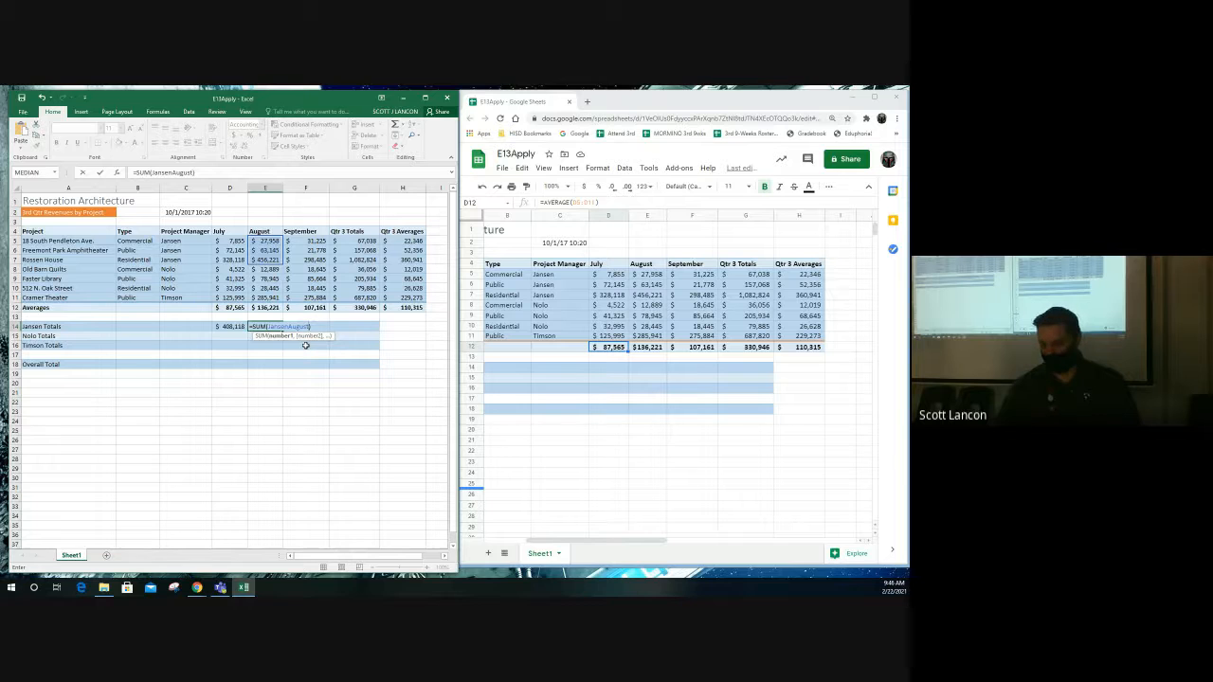
key(Return)
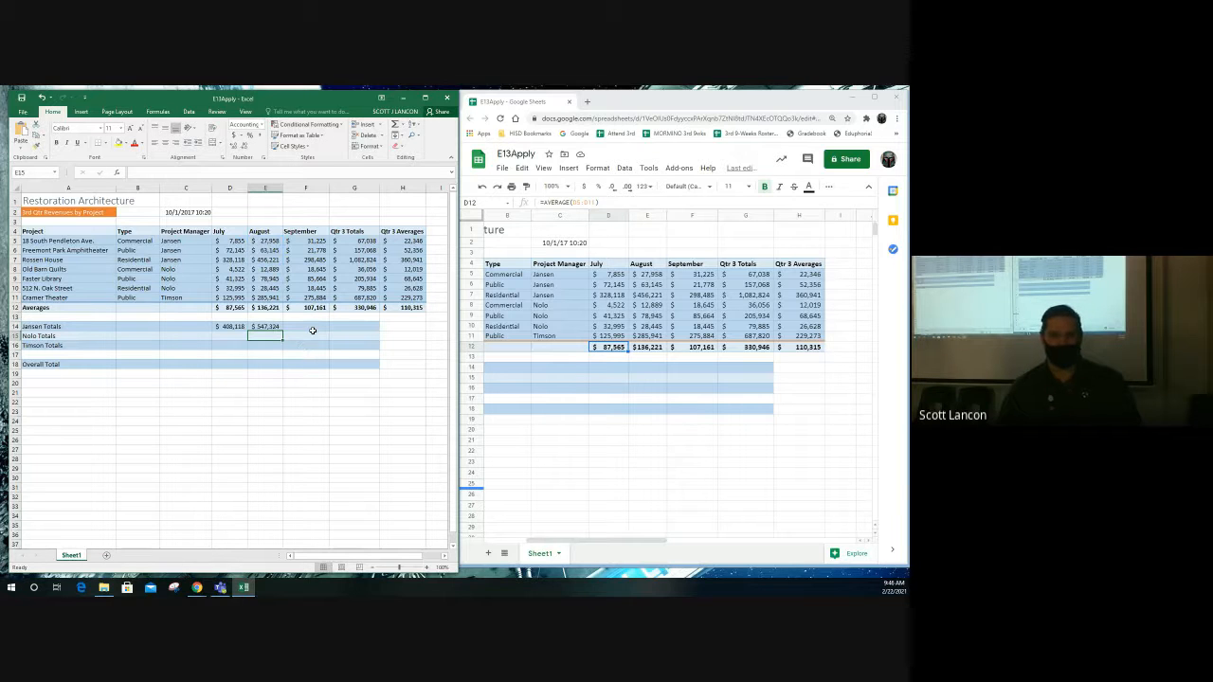
click(311, 328)
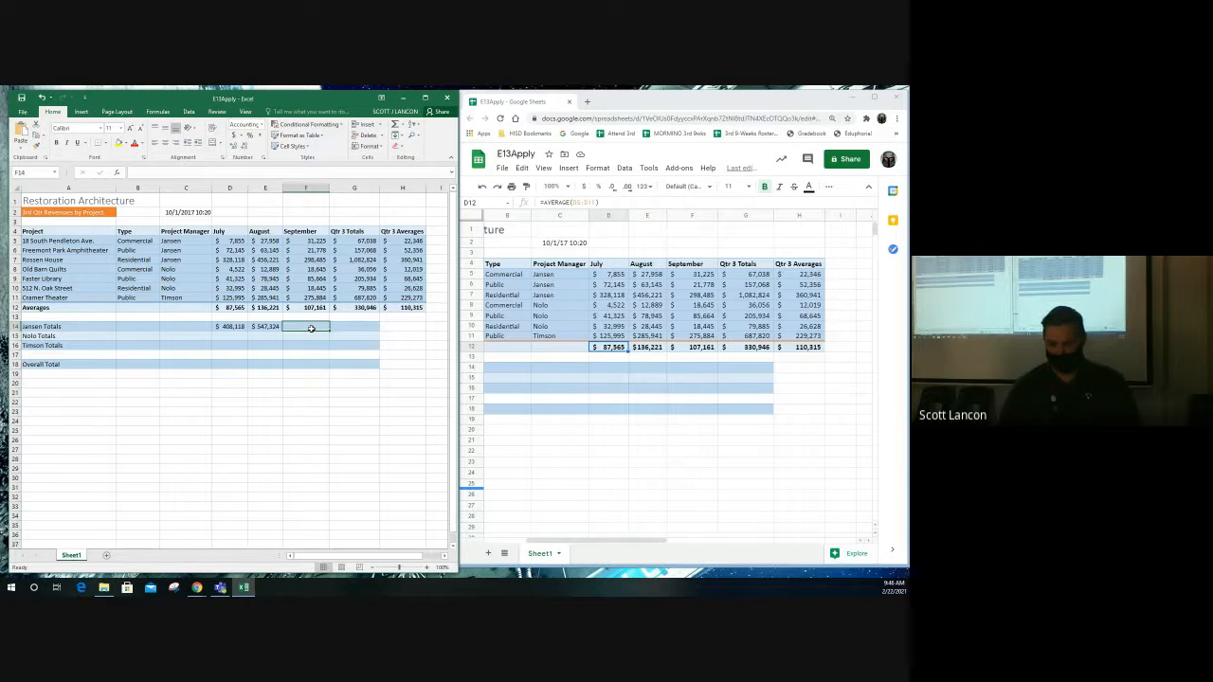
click(397, 124)
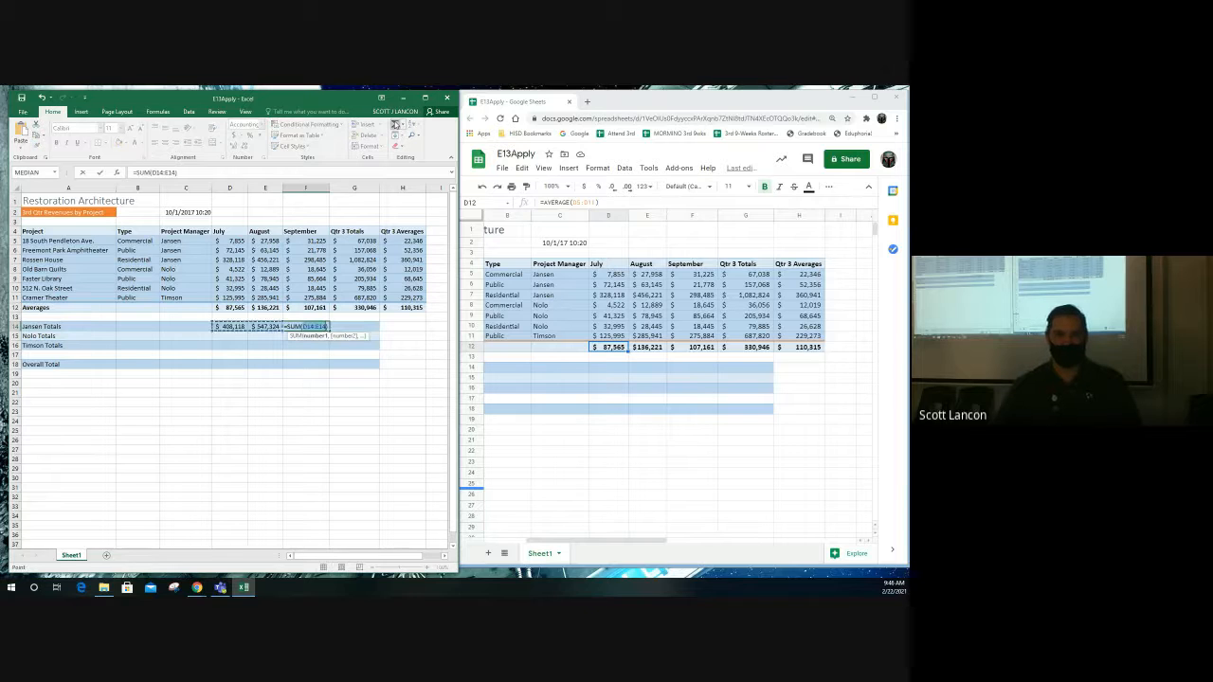
text(Jan)
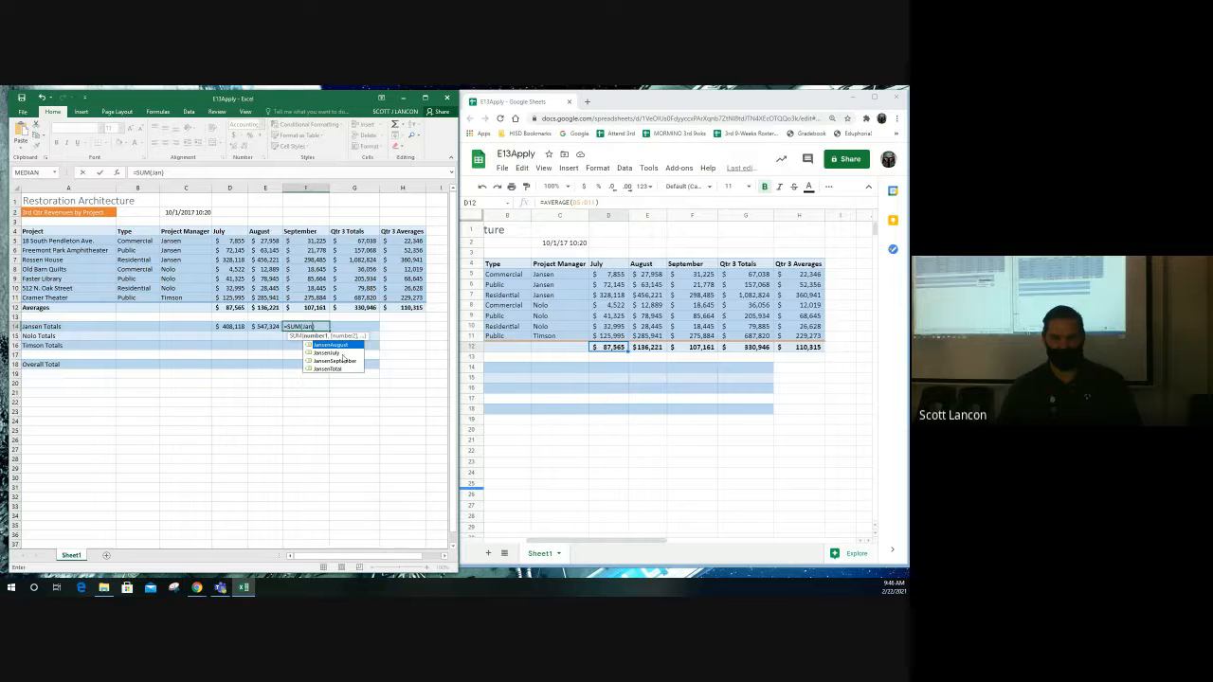
click(345, 365)
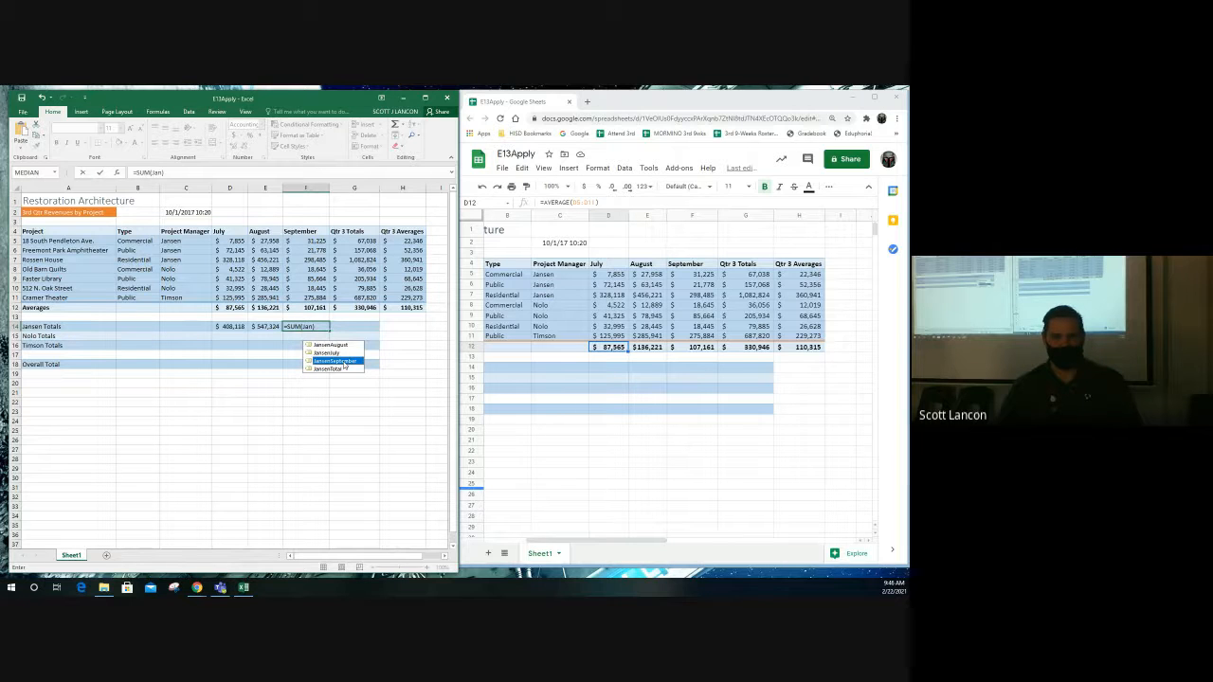
double_click(345, 363)
key(Tab)
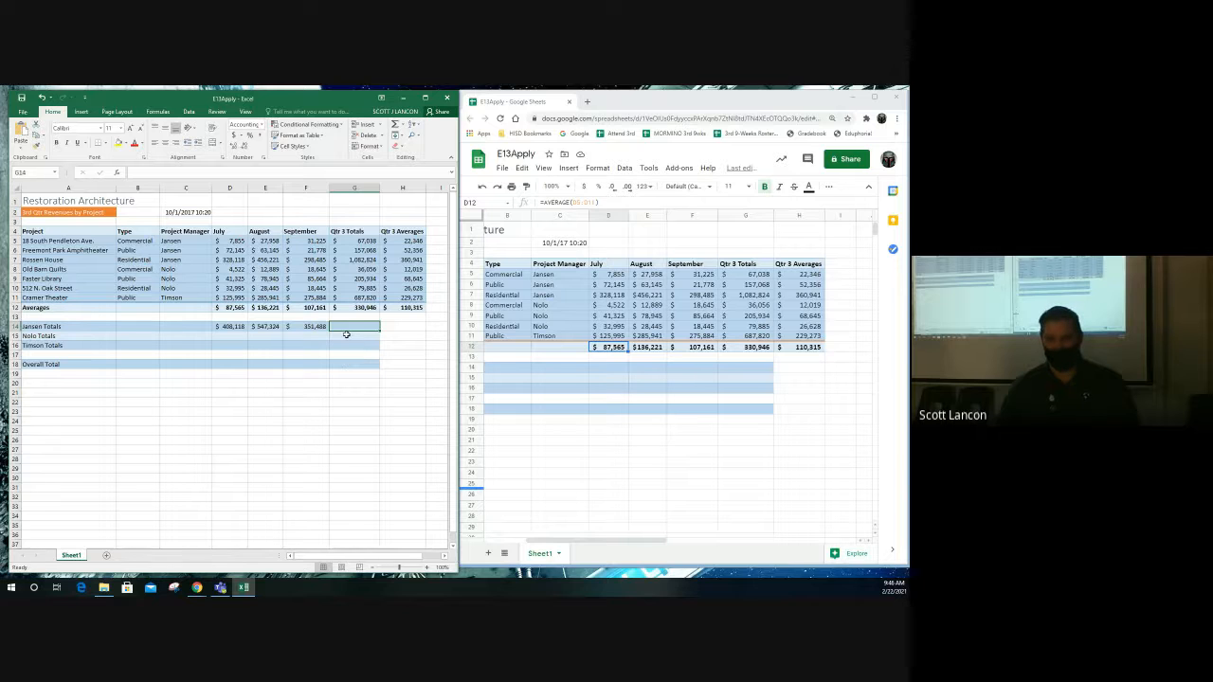
- Set G14 to =SUM(JansenTotal), showing the quarter total 1,306,930
click(396, 125)
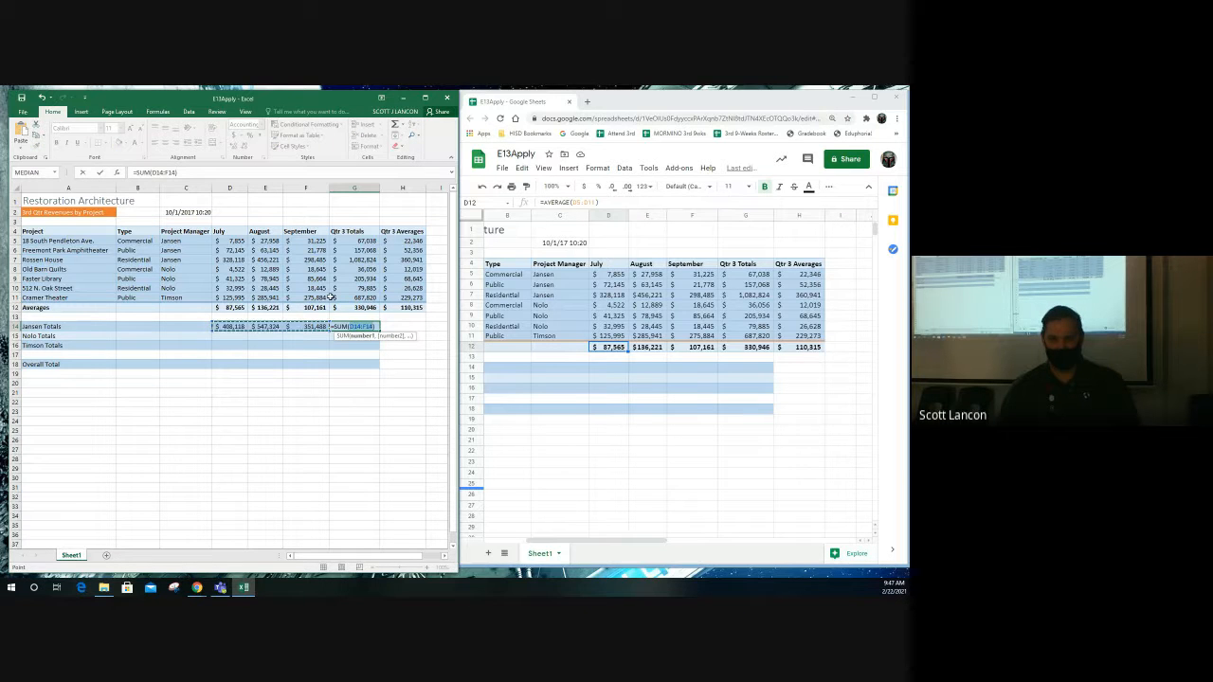
text(Jaa)
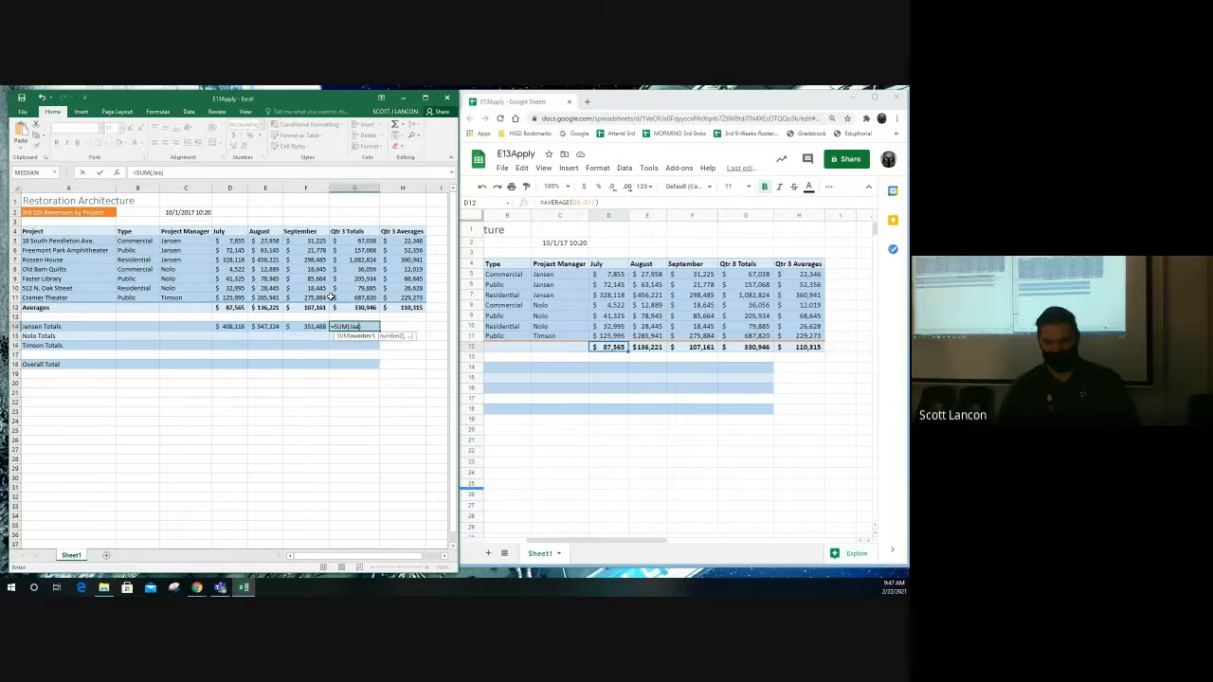
key(BackSpace)
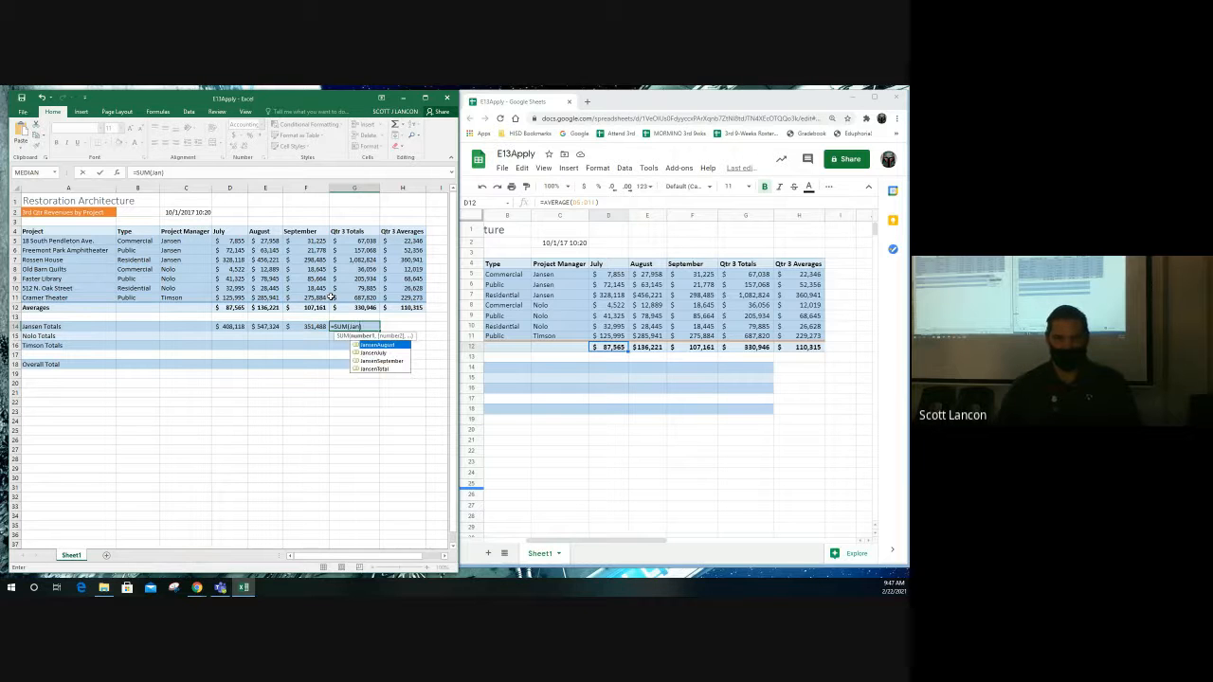
click(382, 372)
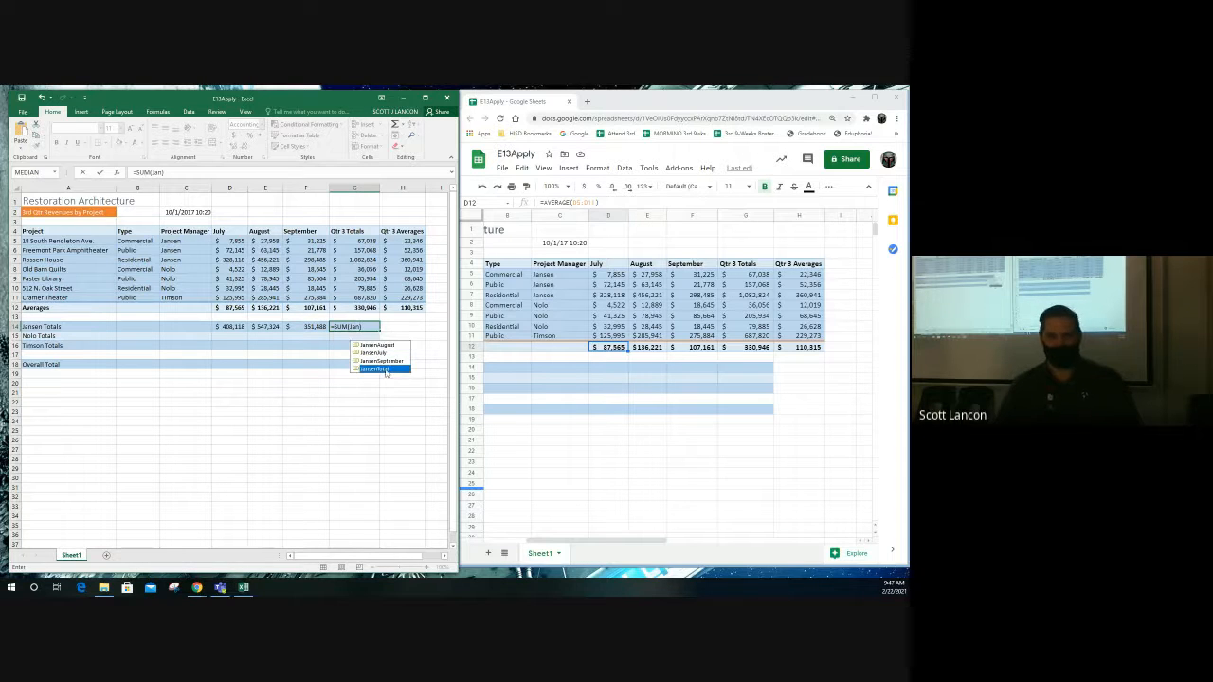
double_click(385, 370)
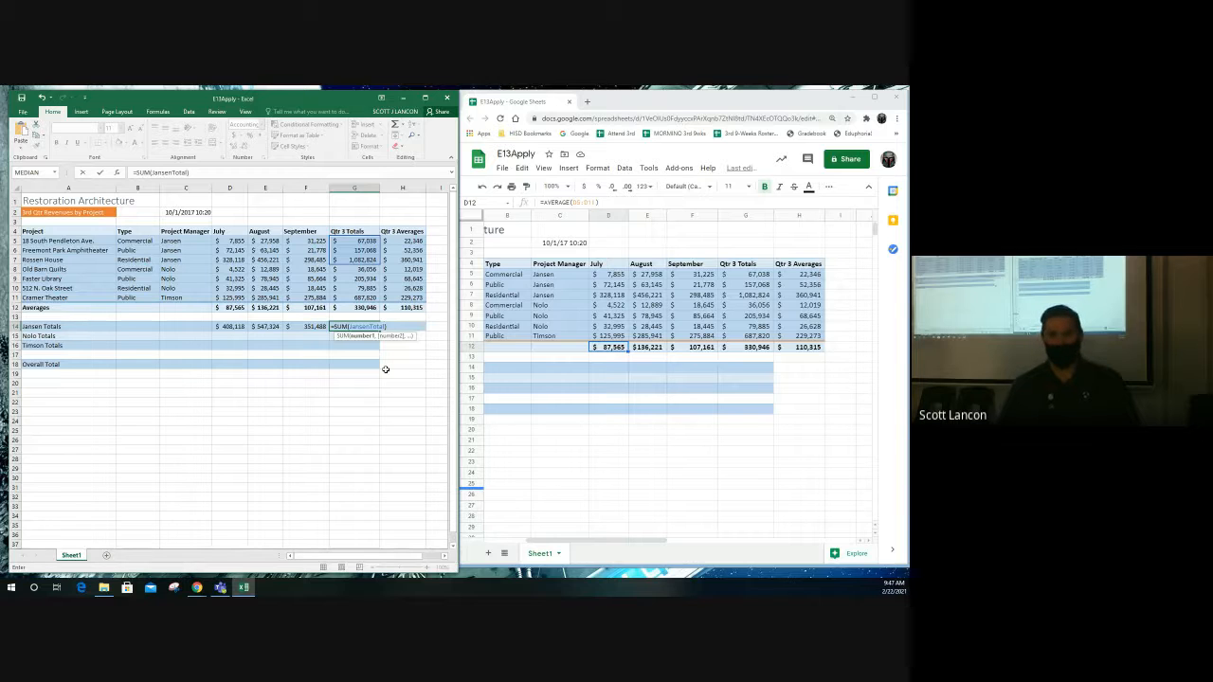
key(Return)
key(Left)
key(Left)
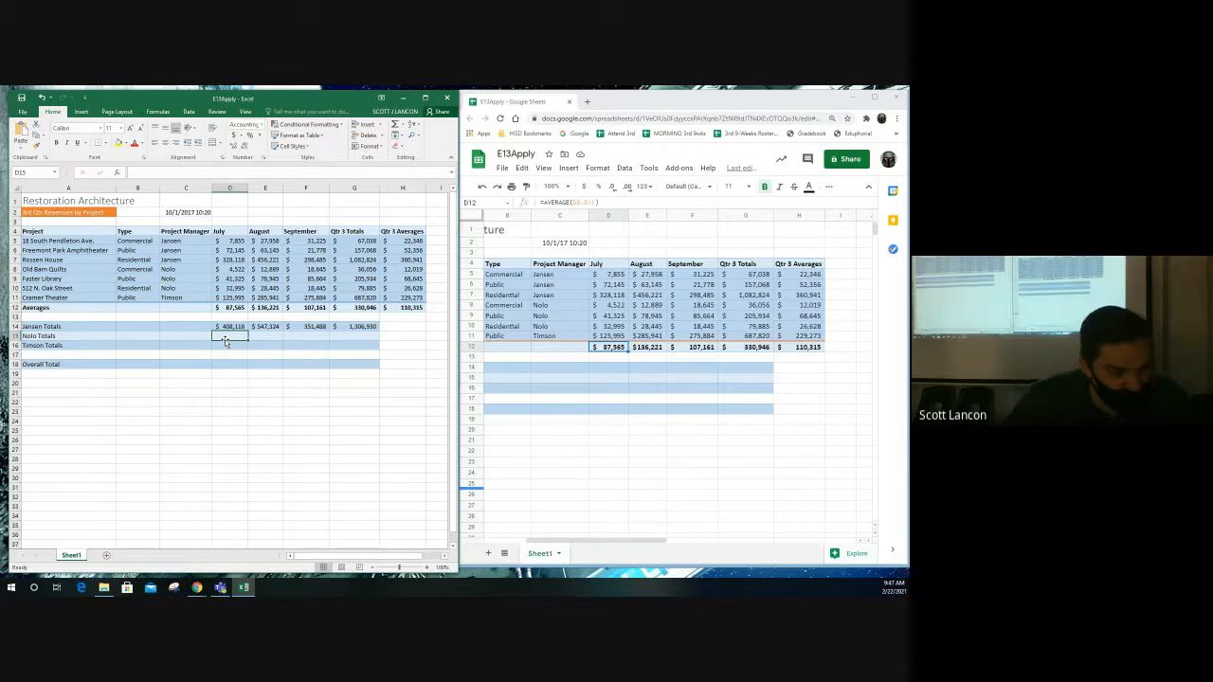
- Enter =SUM(NoloJuly) in D15 using AutoSum, giving a July total of 78,842
drag(224, 339, 351, 344)
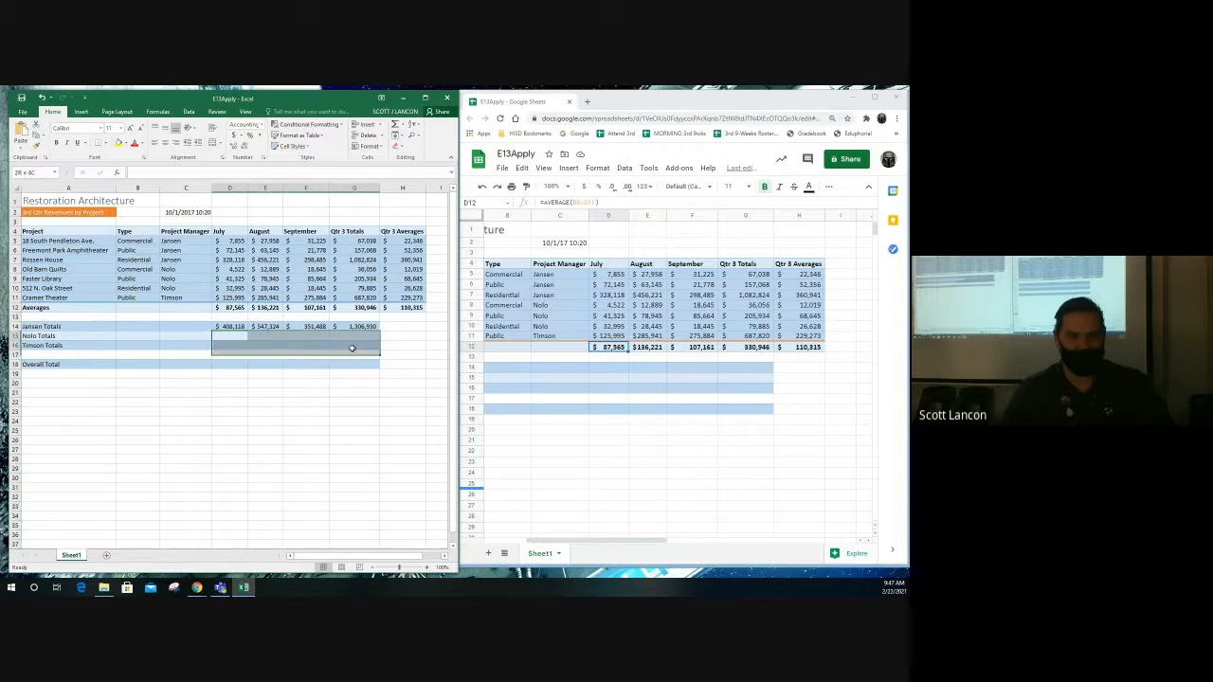
click(234, 338)
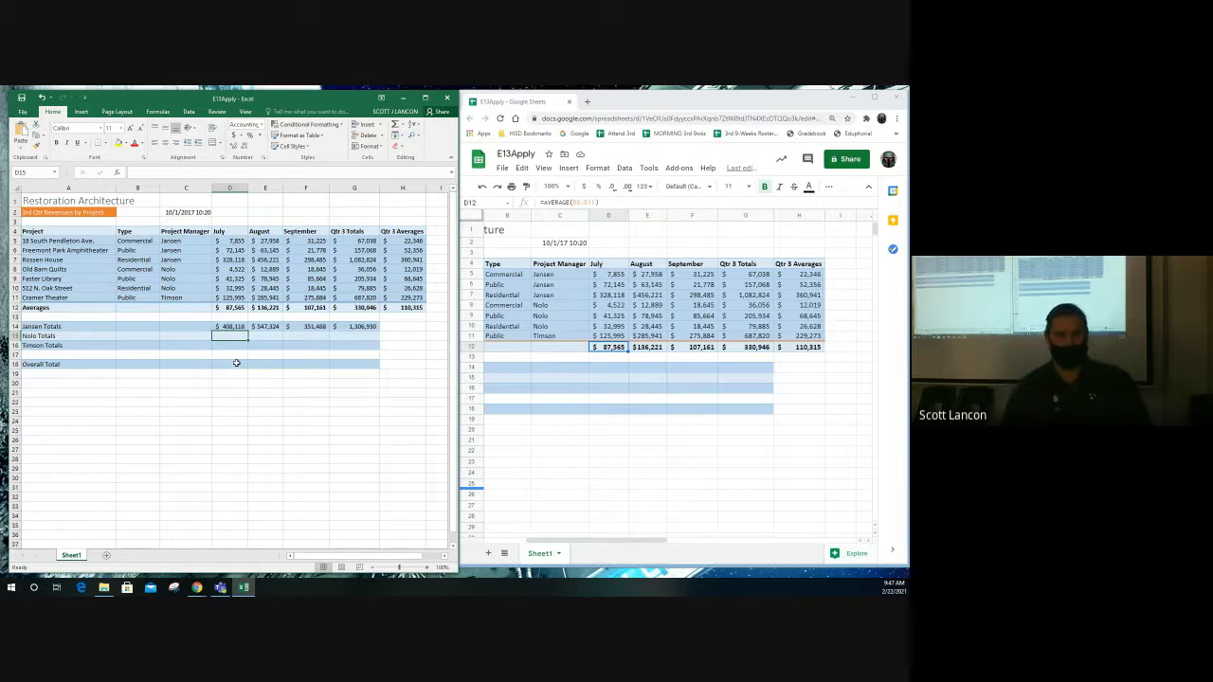
click(240, 363)
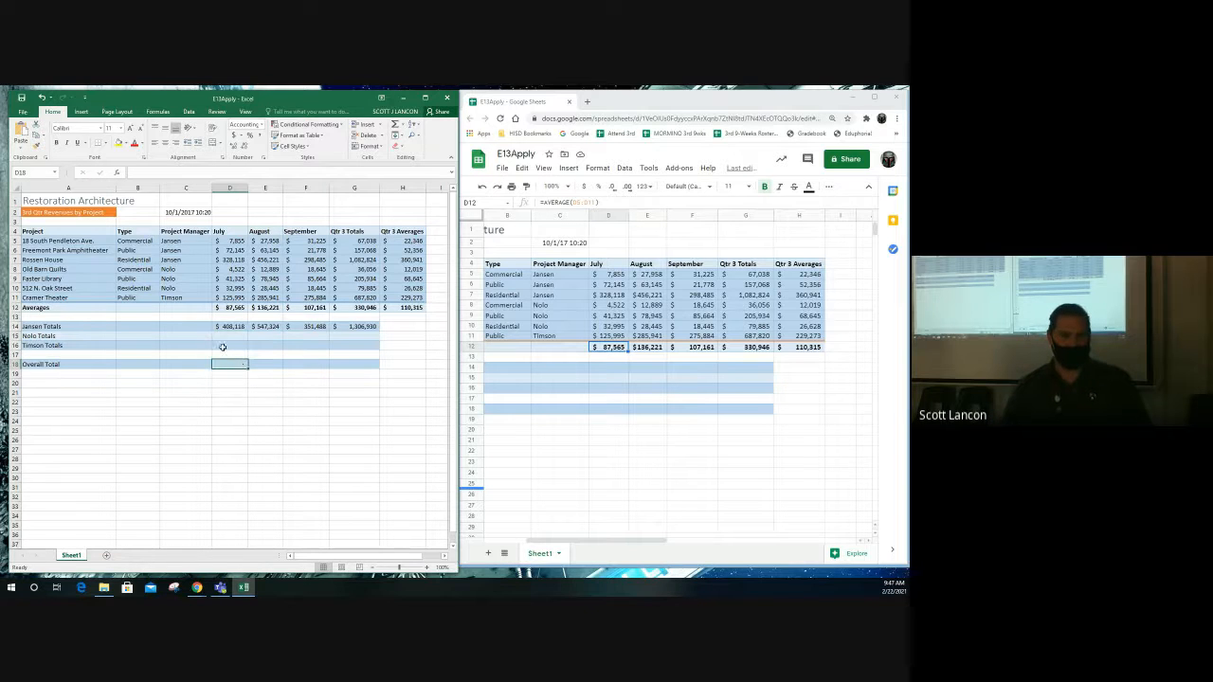
click(219, 335)
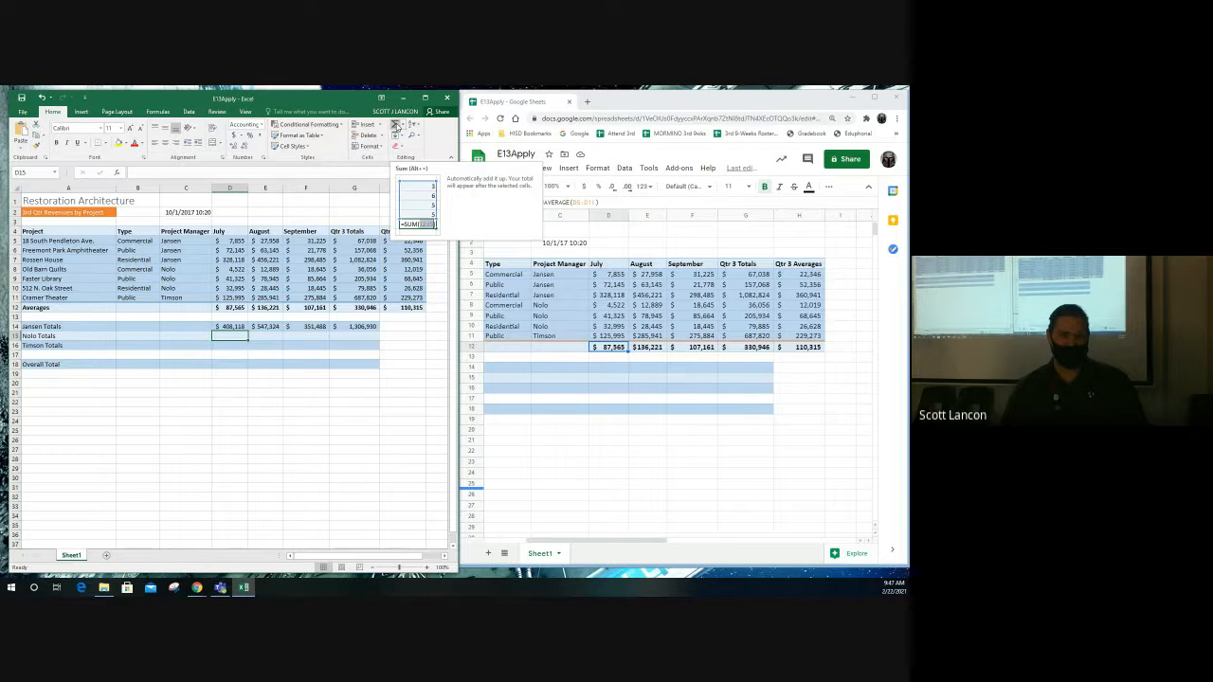
click(396, 125)
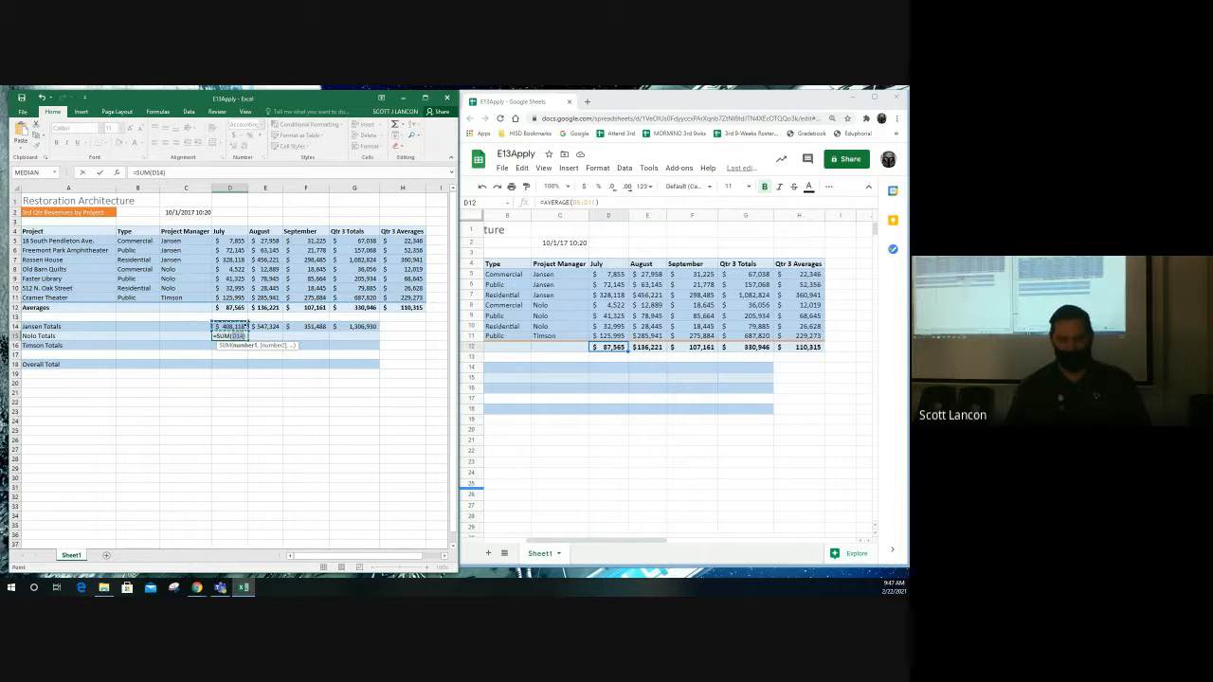
text(No)
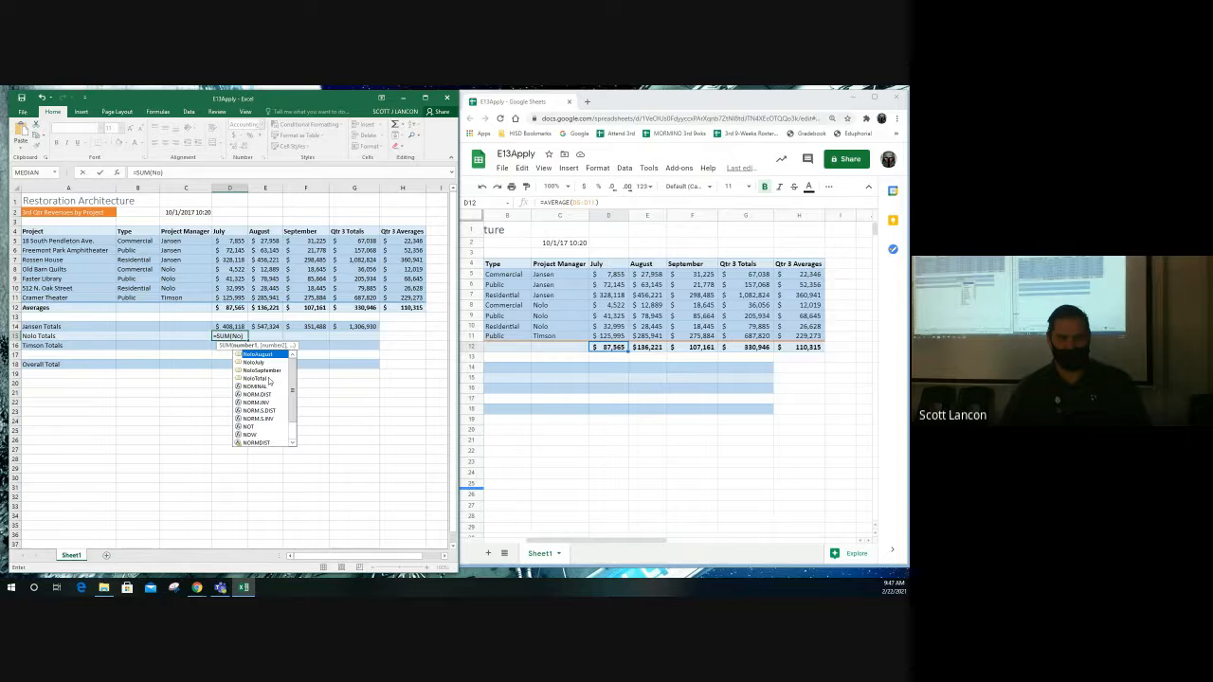
double_click(265, 362)
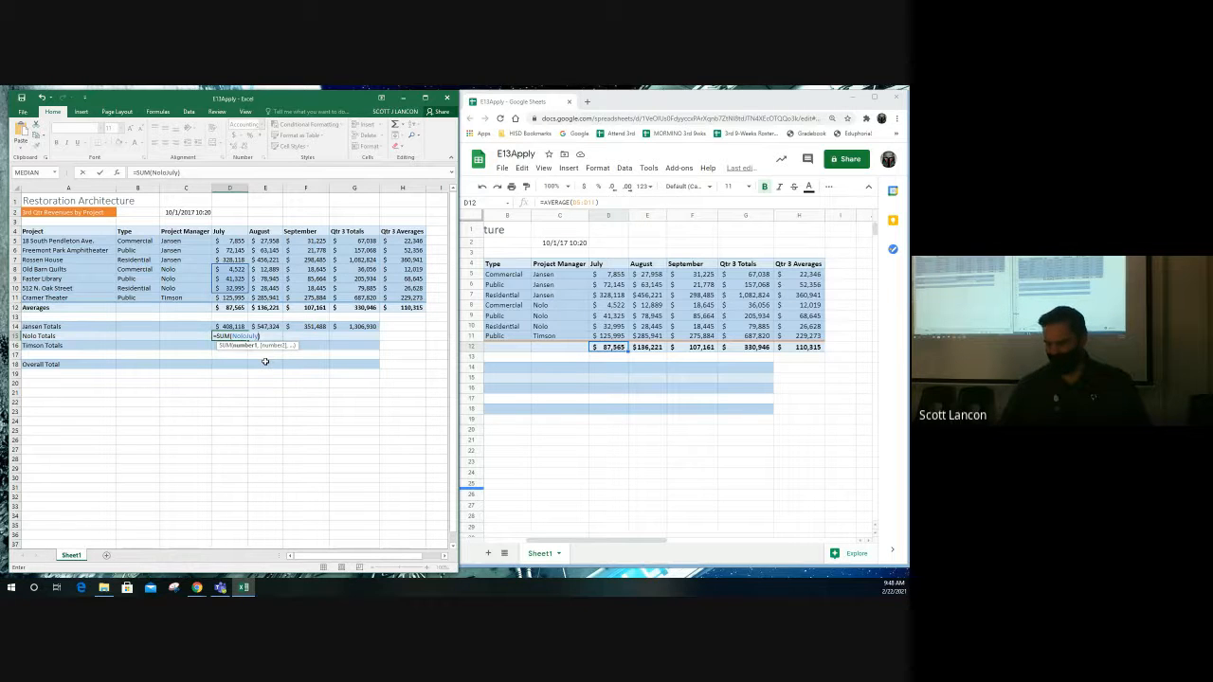
key(Return)
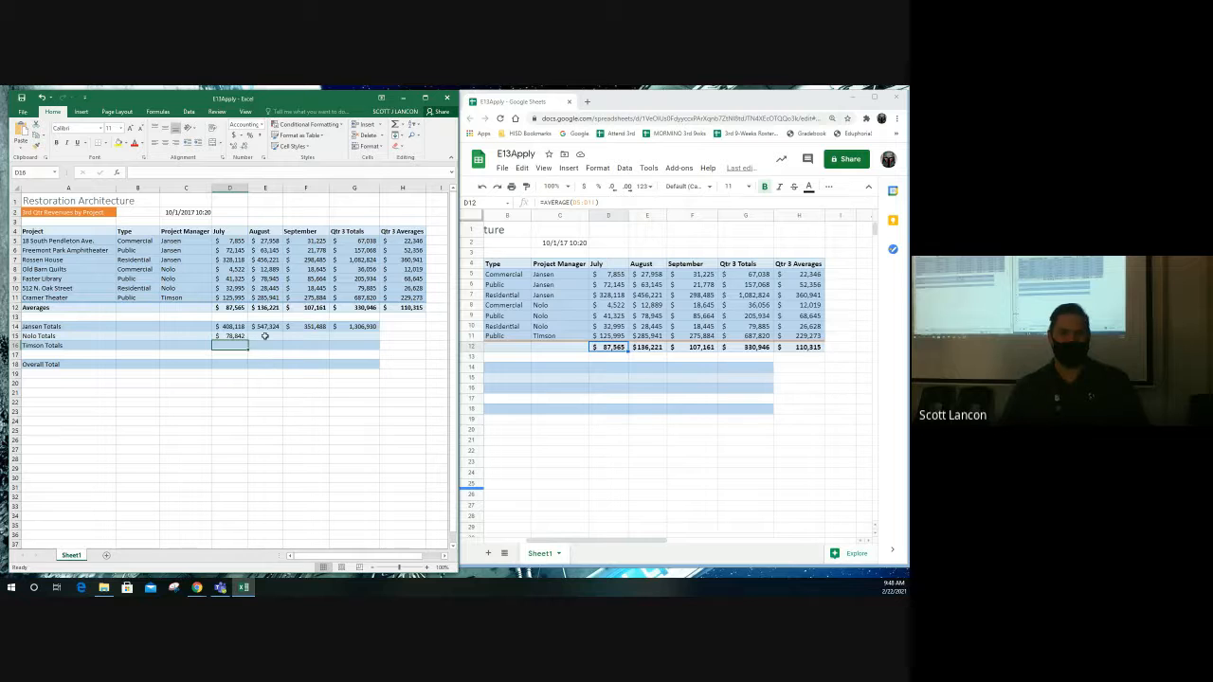
click(266, 336)
- Enter =SUM(TimsonJuly) in D16 with AutoSum, so Timson's July total shows 125,995
click(304, 338)
click(346, 337)
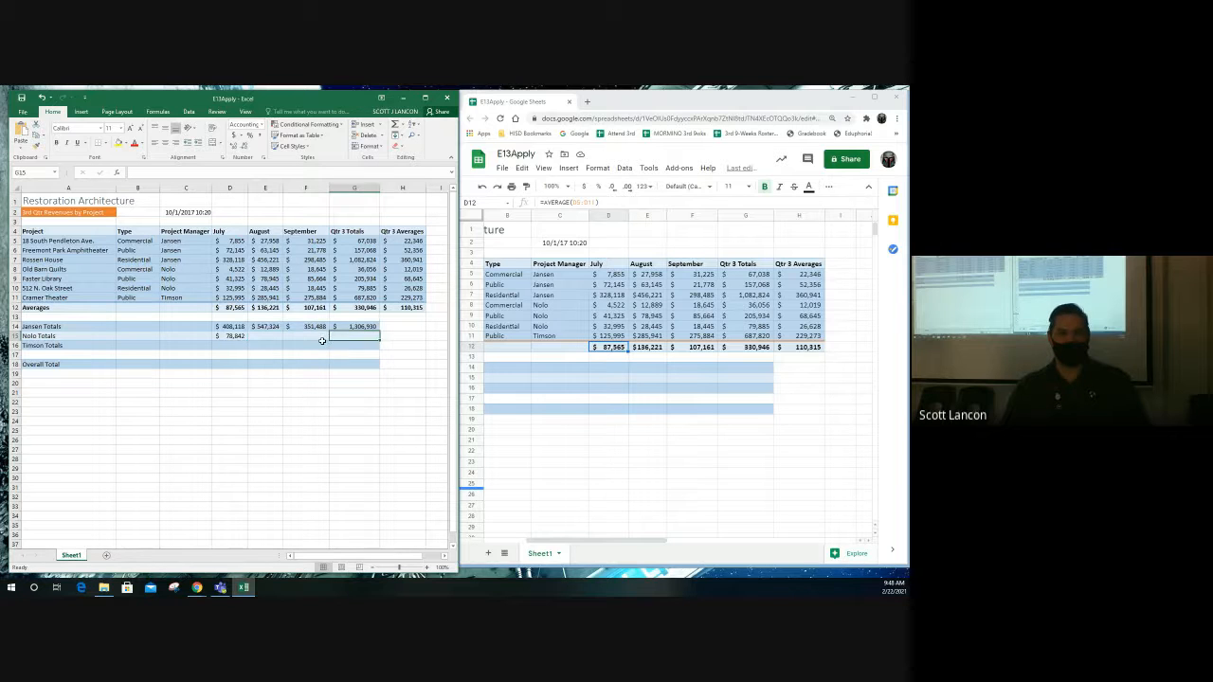
click(234, 346)
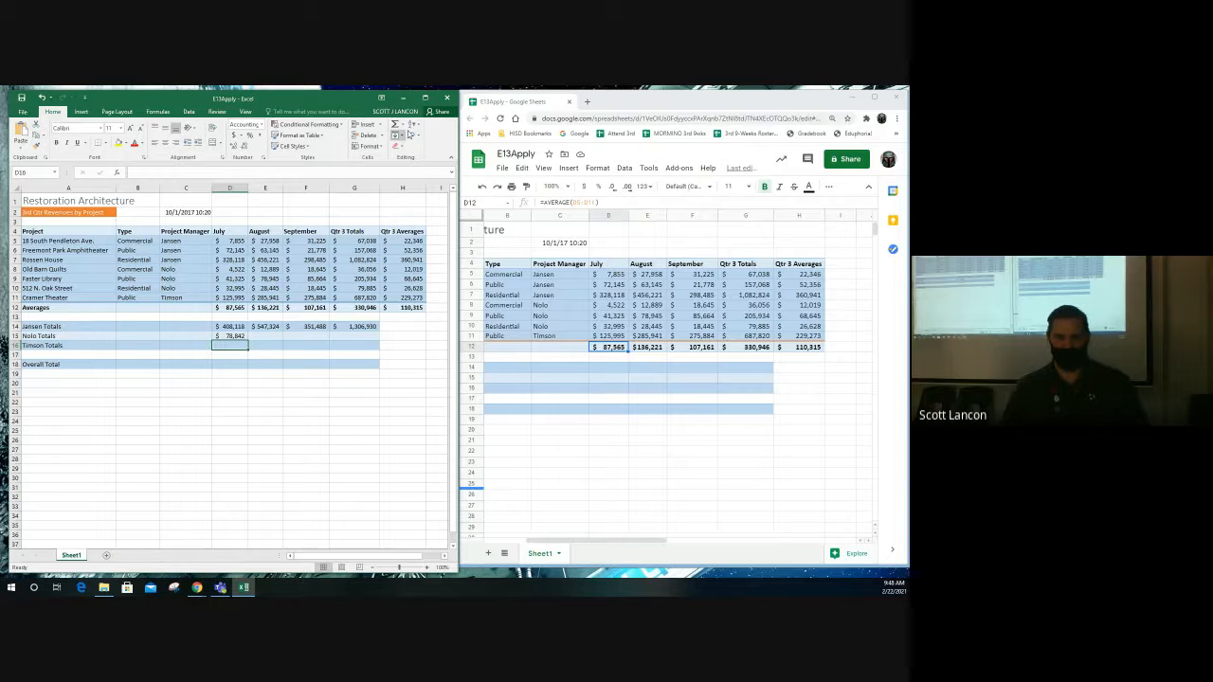
click(395, 124)
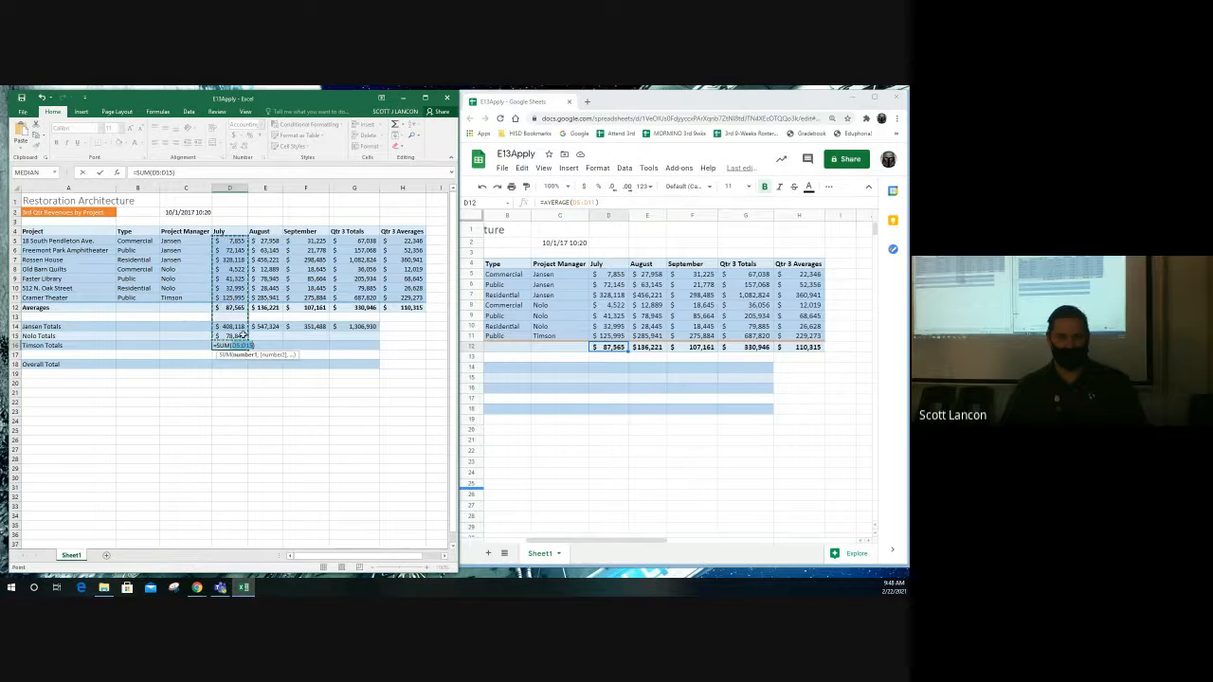
text(ti)
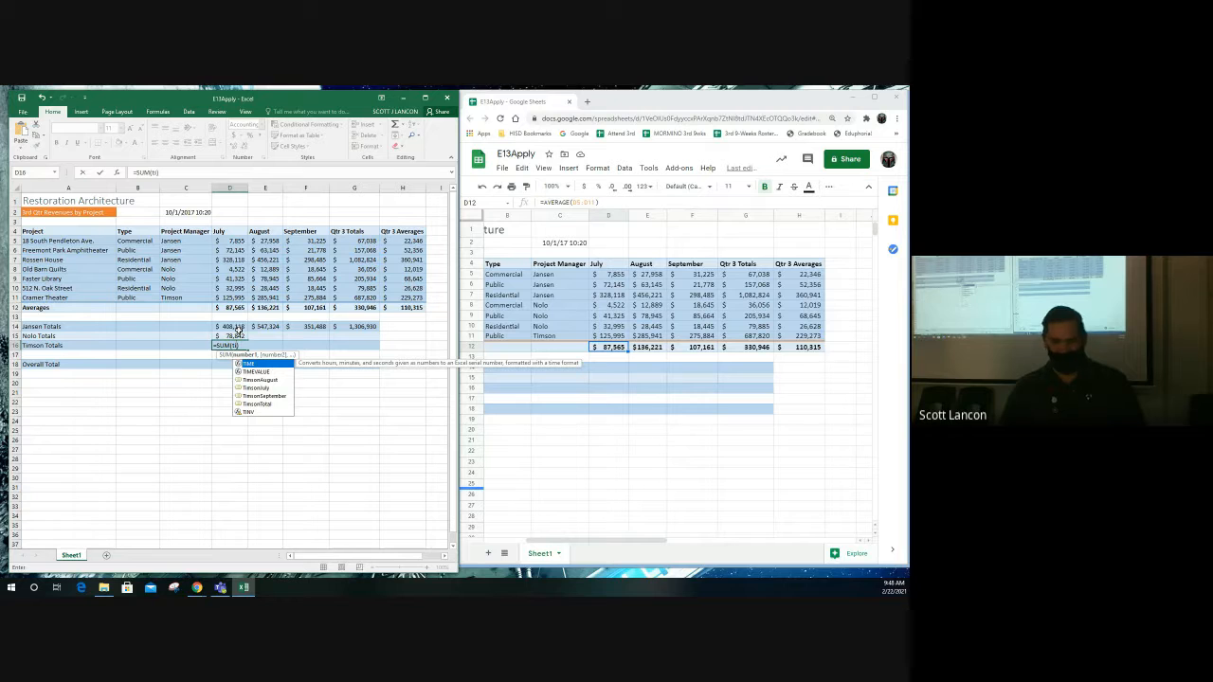
text(m)
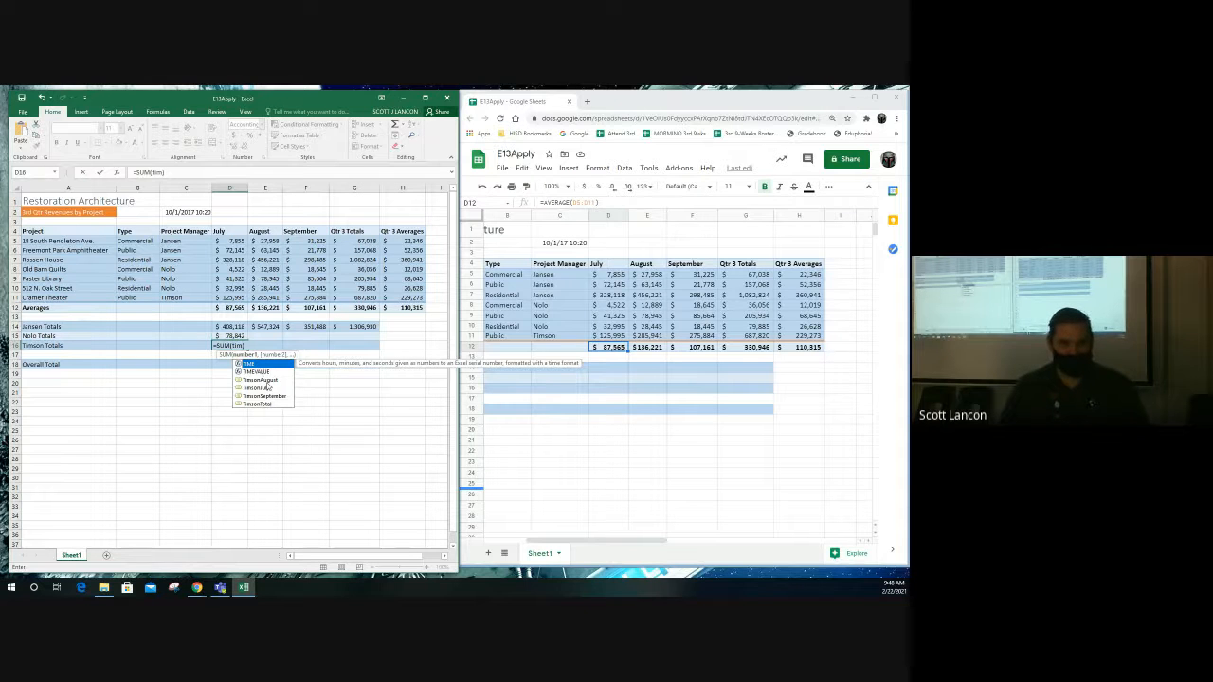
click(270, 389)
double_click(270, 389)
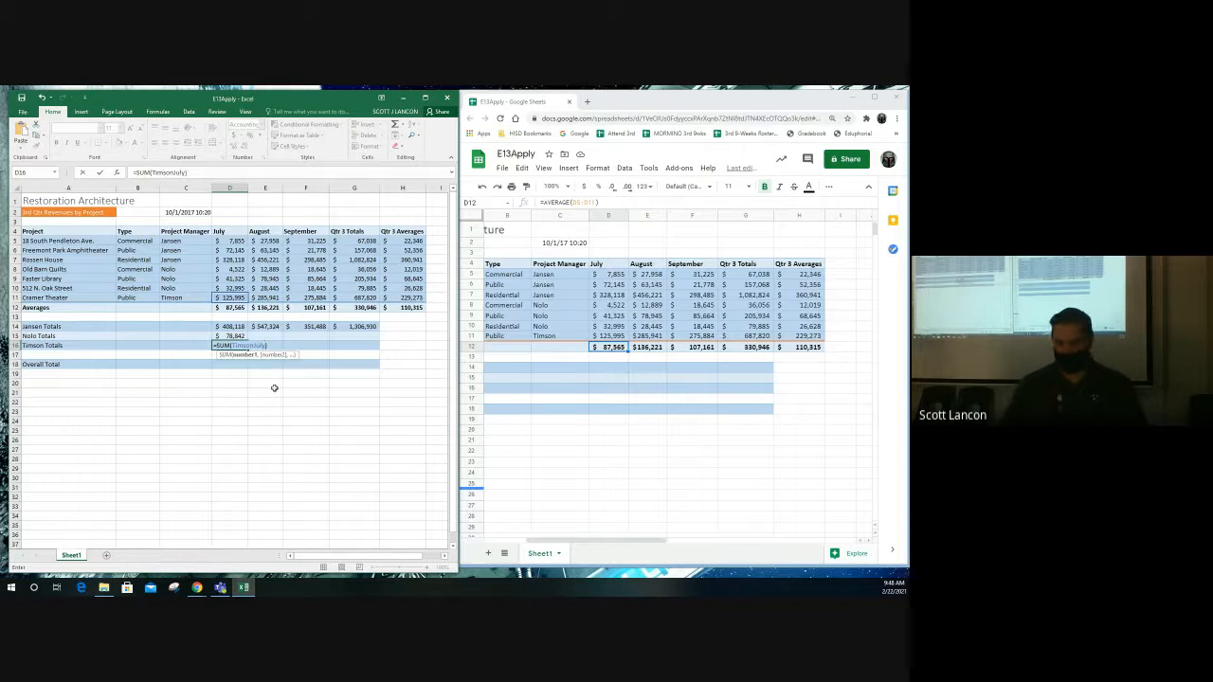
key(ctrl+Return)
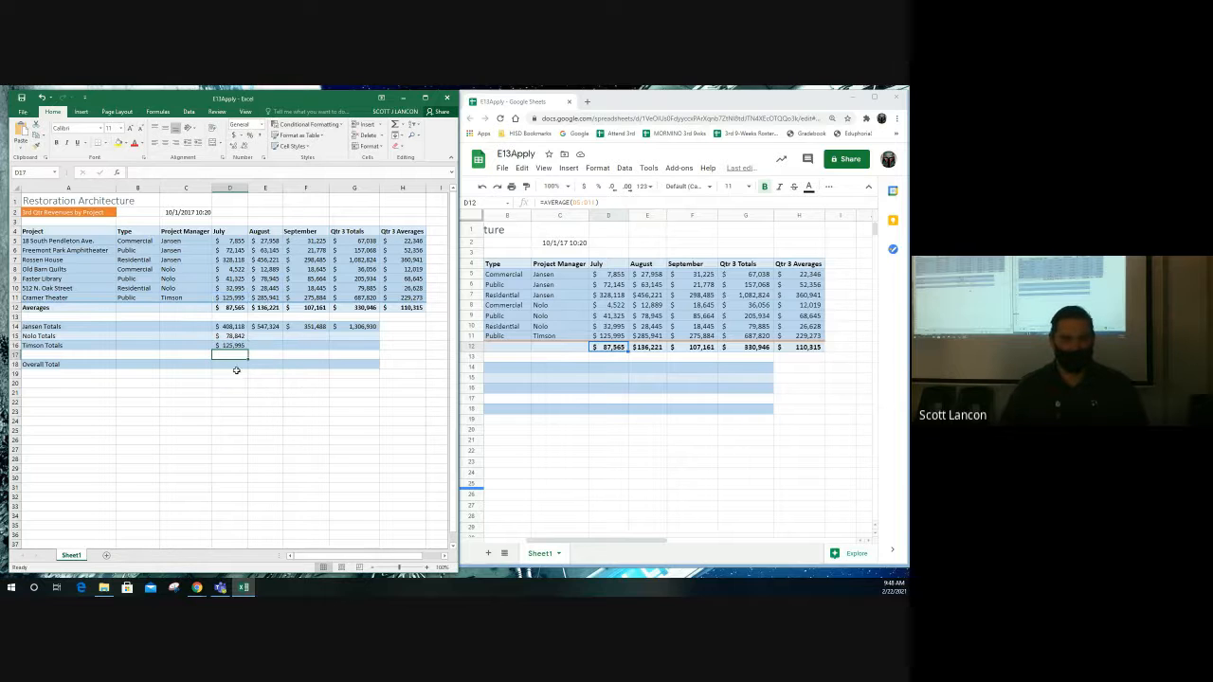
click(230, 363)
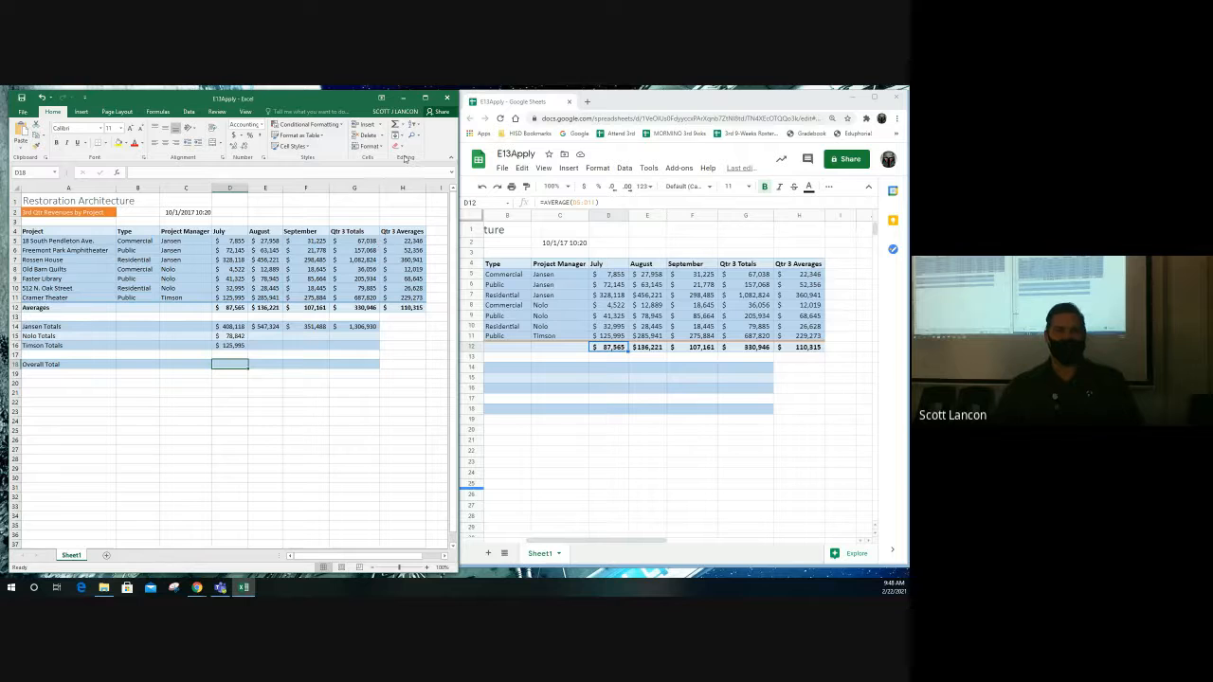
- In D18, build a SUM of JansenJuly, NoloJuly and TimsonJuly via autocomplete
click(395, 124)
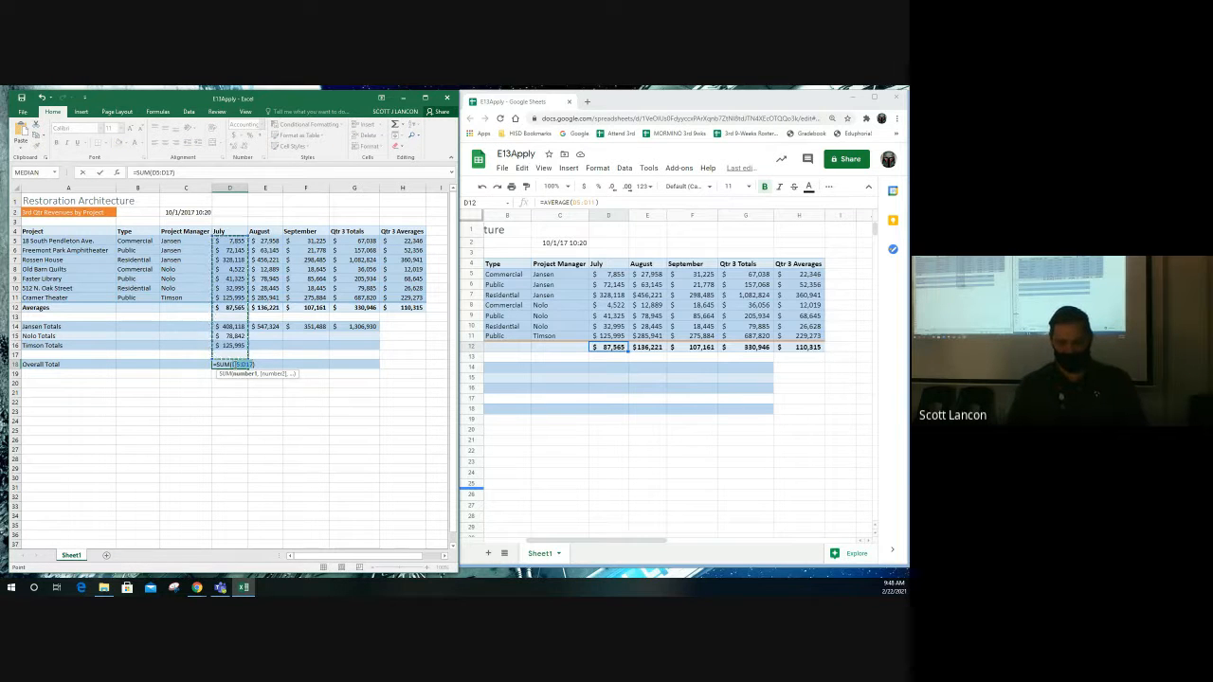
text(Jan)
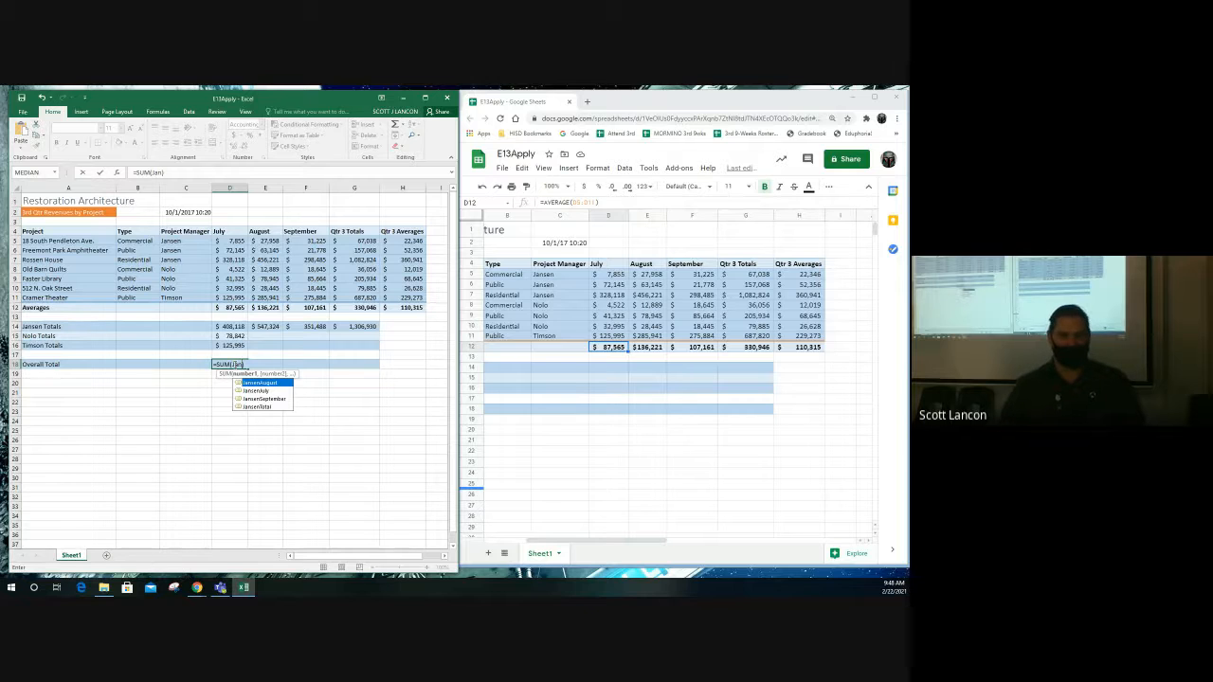
double_click(257, 391)
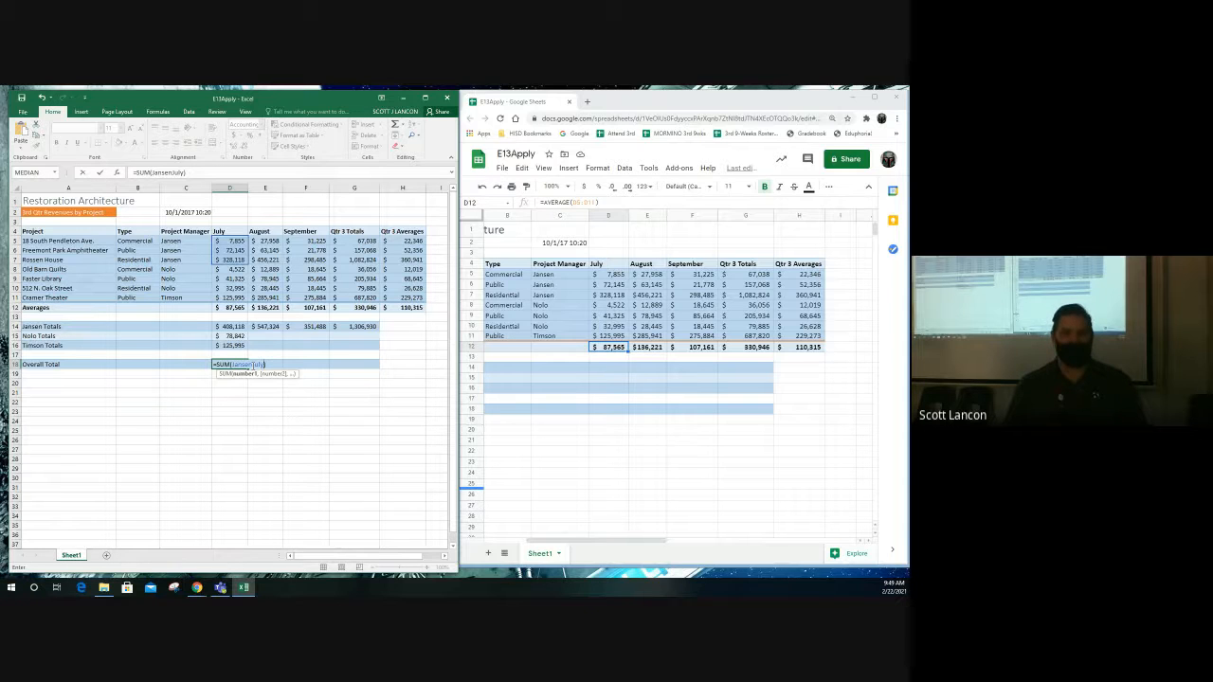
text(,)
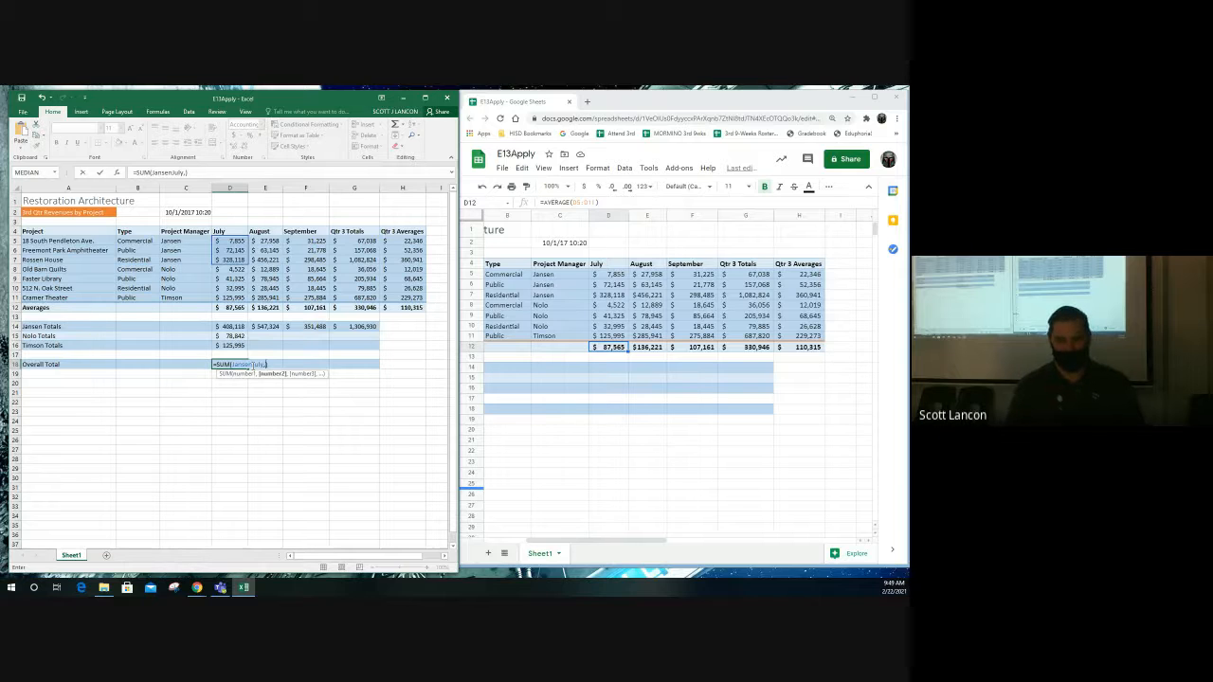
text(Nolo)
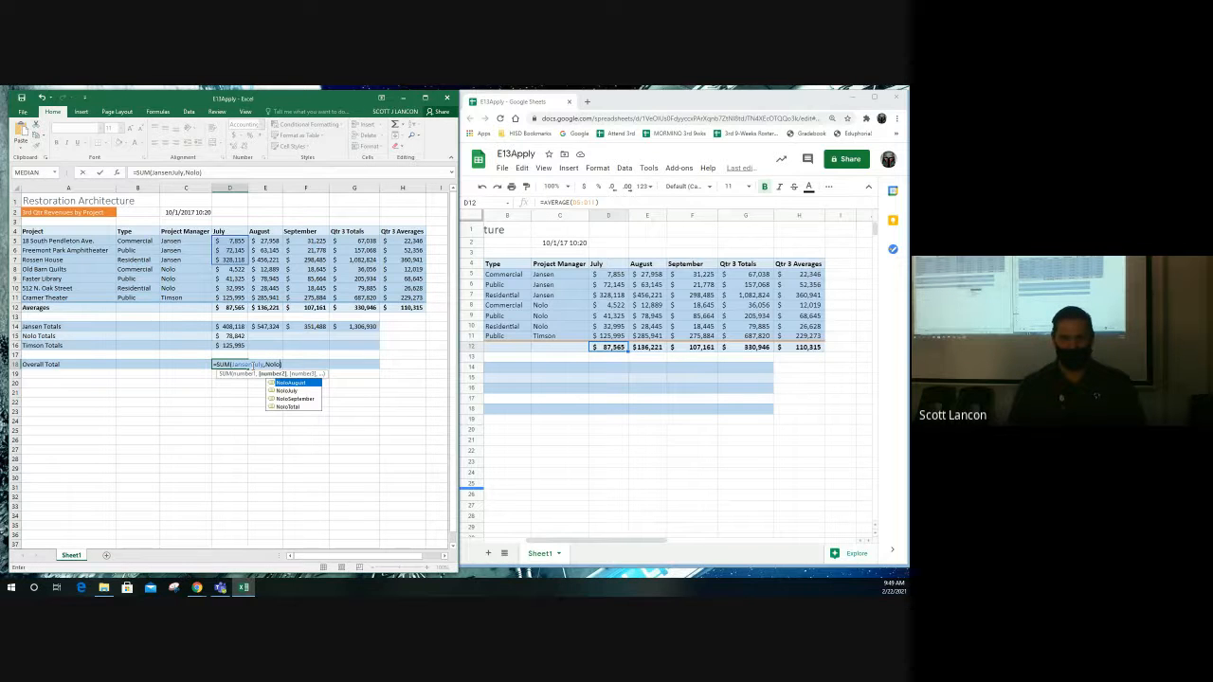
double_click(297, 389)
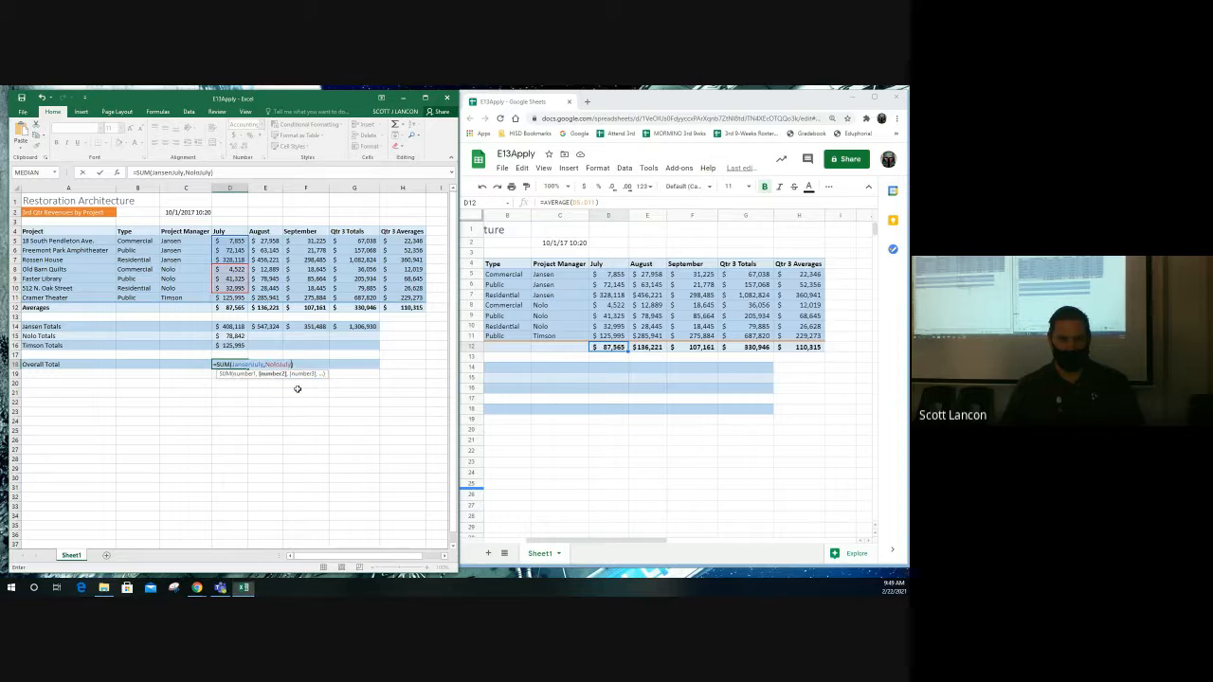
text(, )
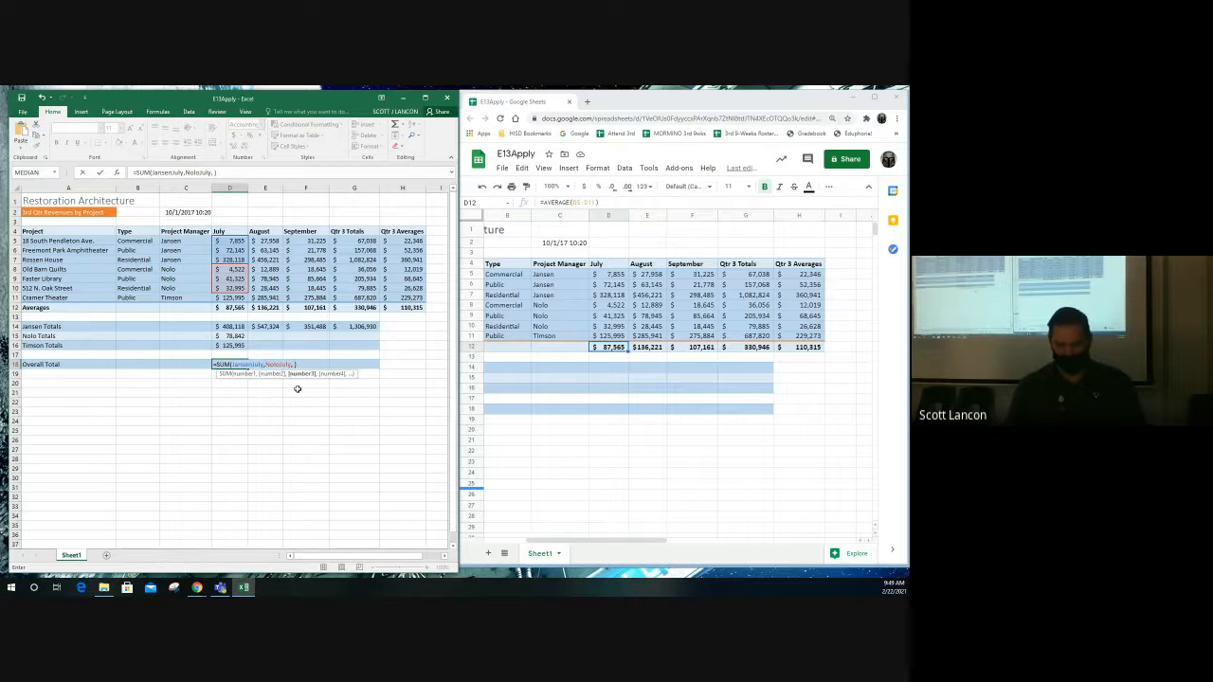
text(Tim)
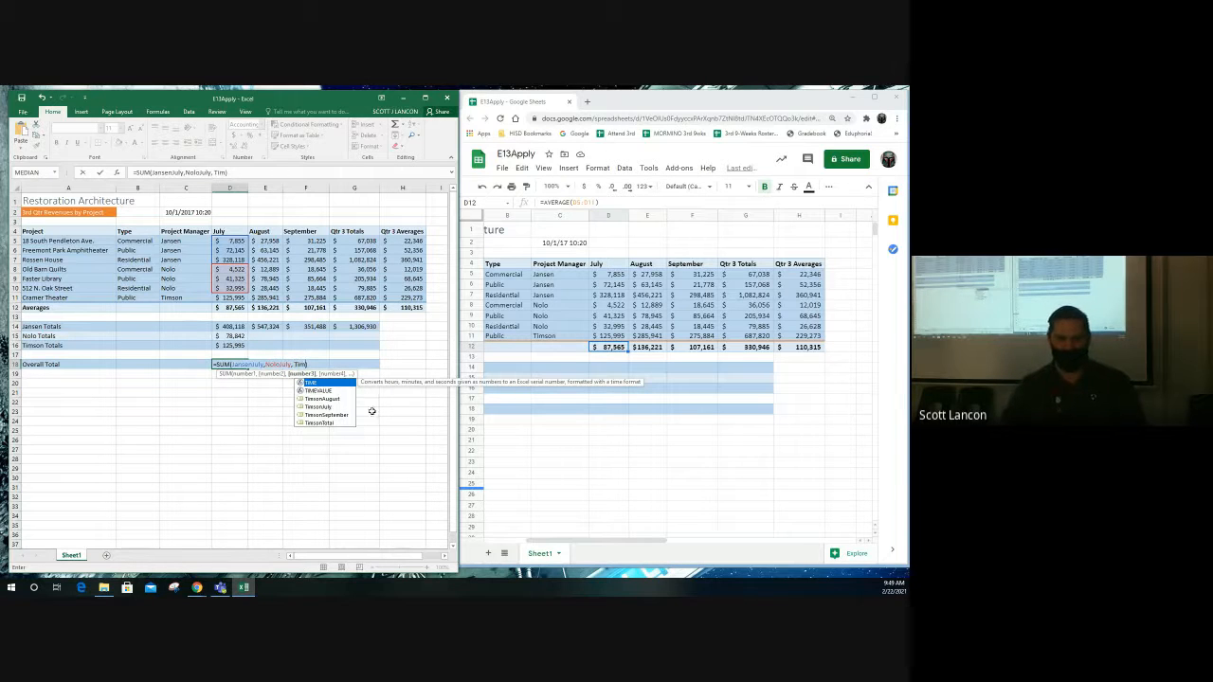
double_click(318, 407)
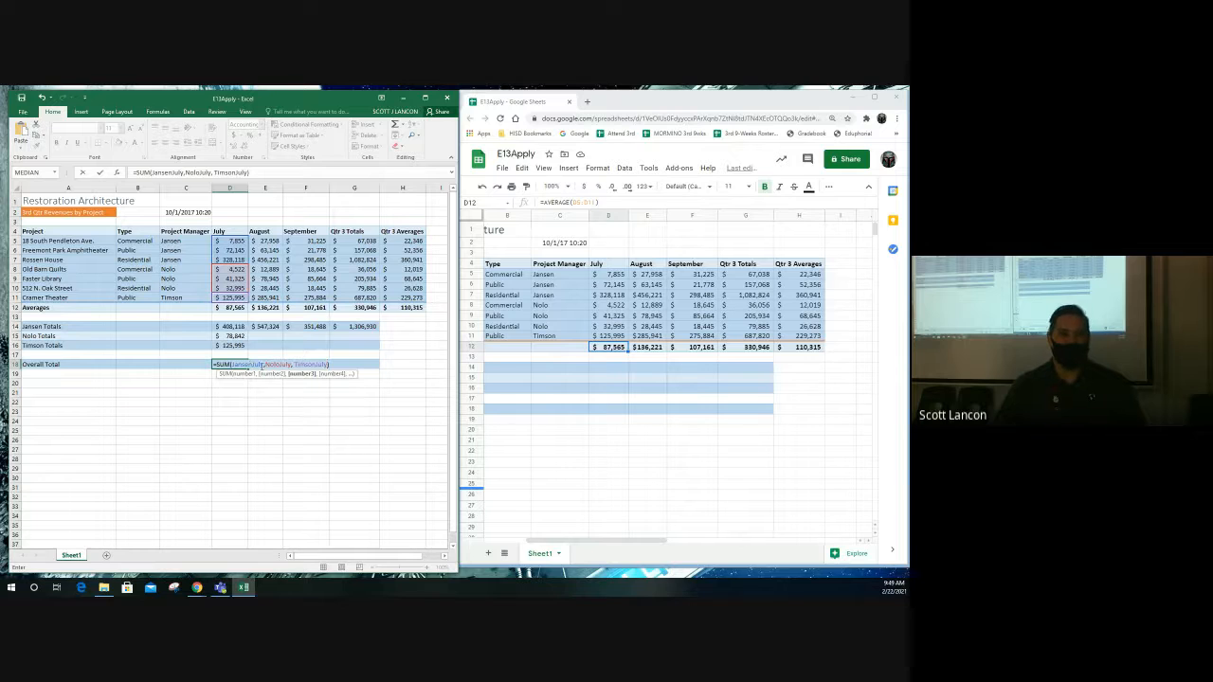
- Tidy the formula's spacing, undo a stray reference, and commit it to show $612,955
click(265, 365)
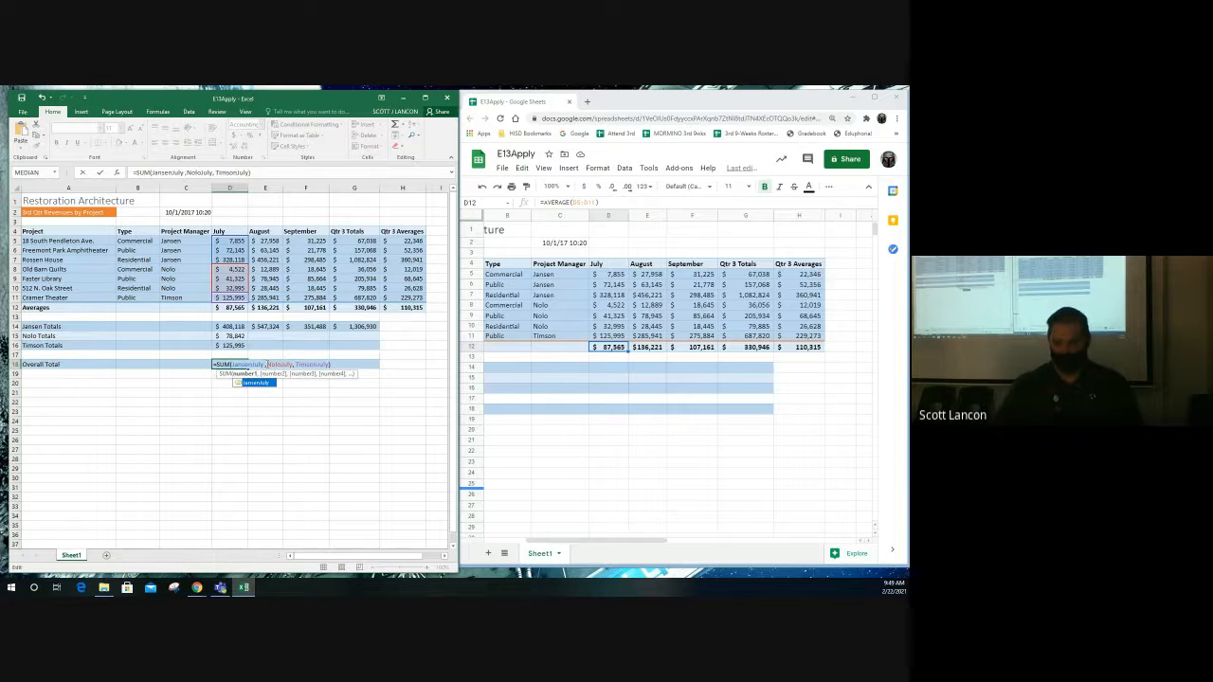
key(BackSpace)
key(Right)
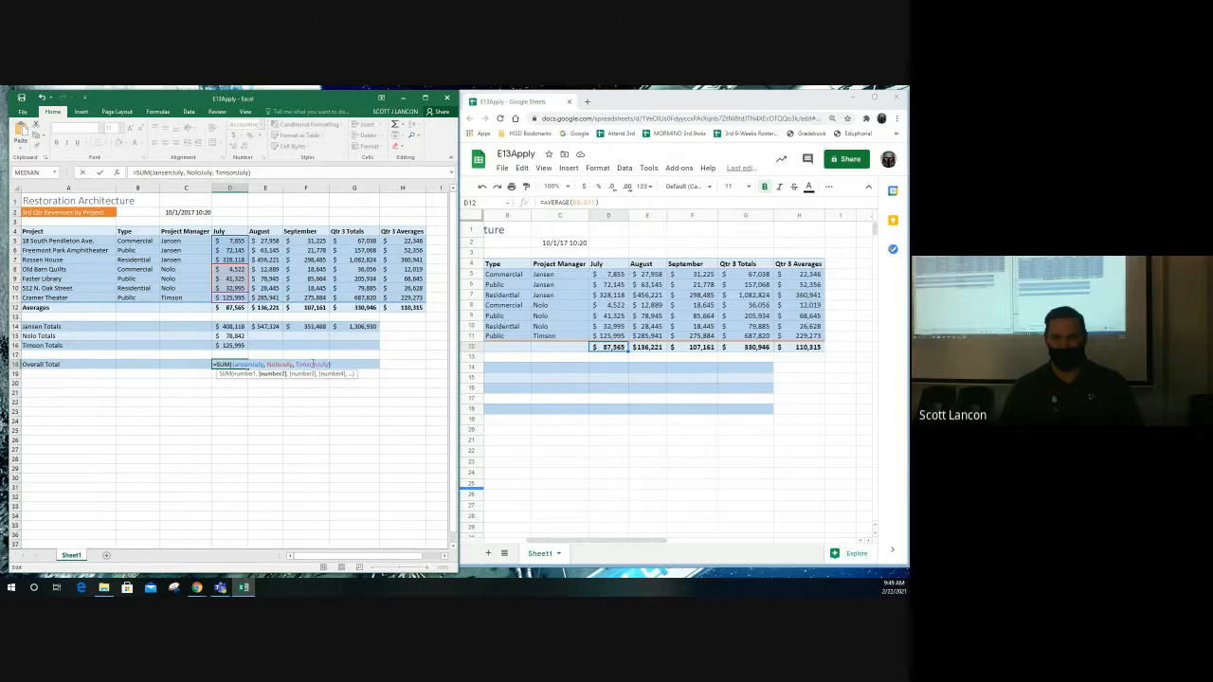
drag(233, 365, 217, 365)
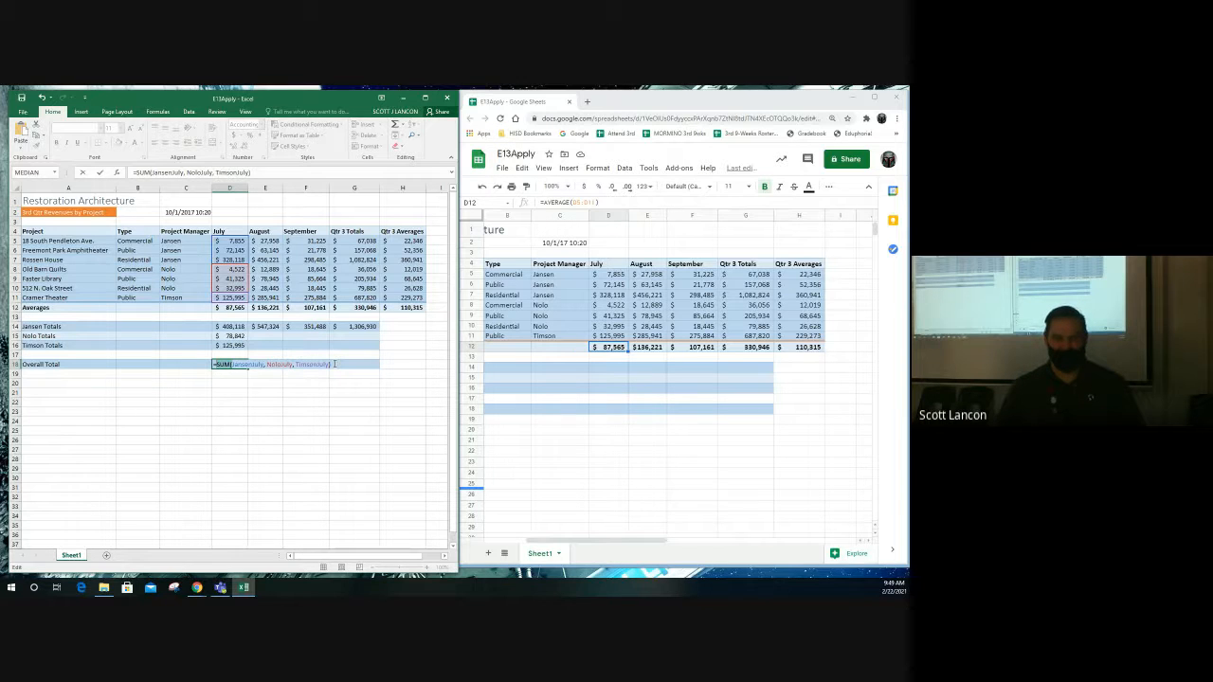
click(311, 365)
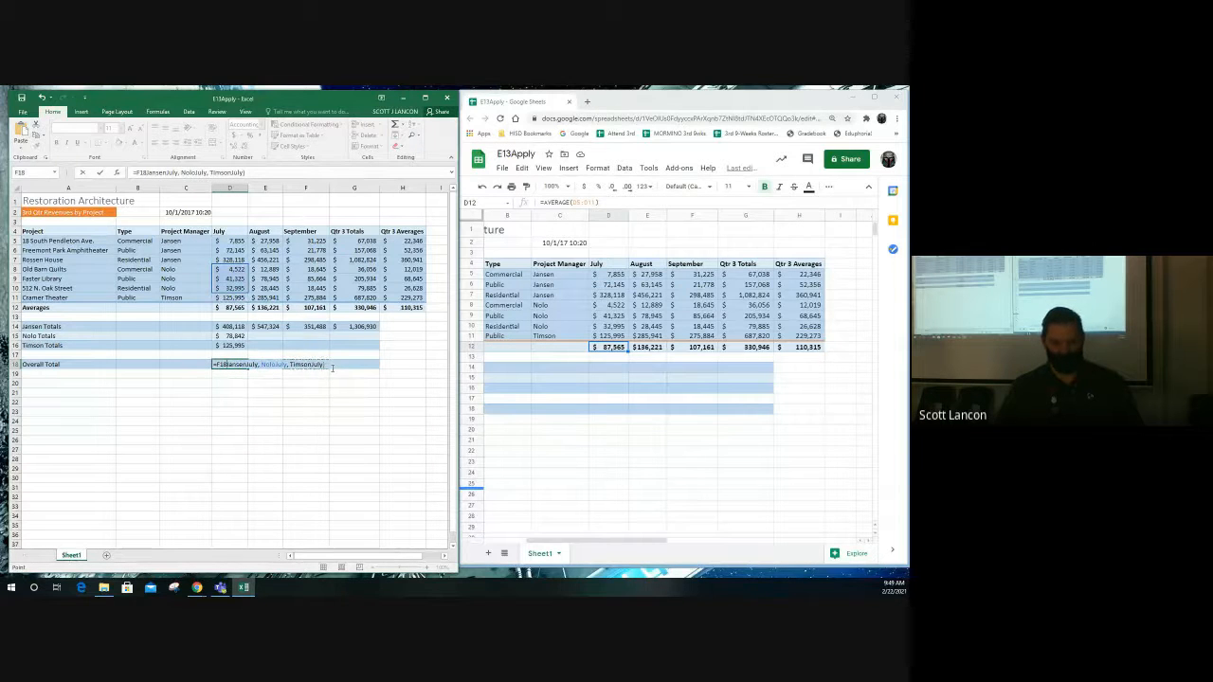
key(ctrl+z)
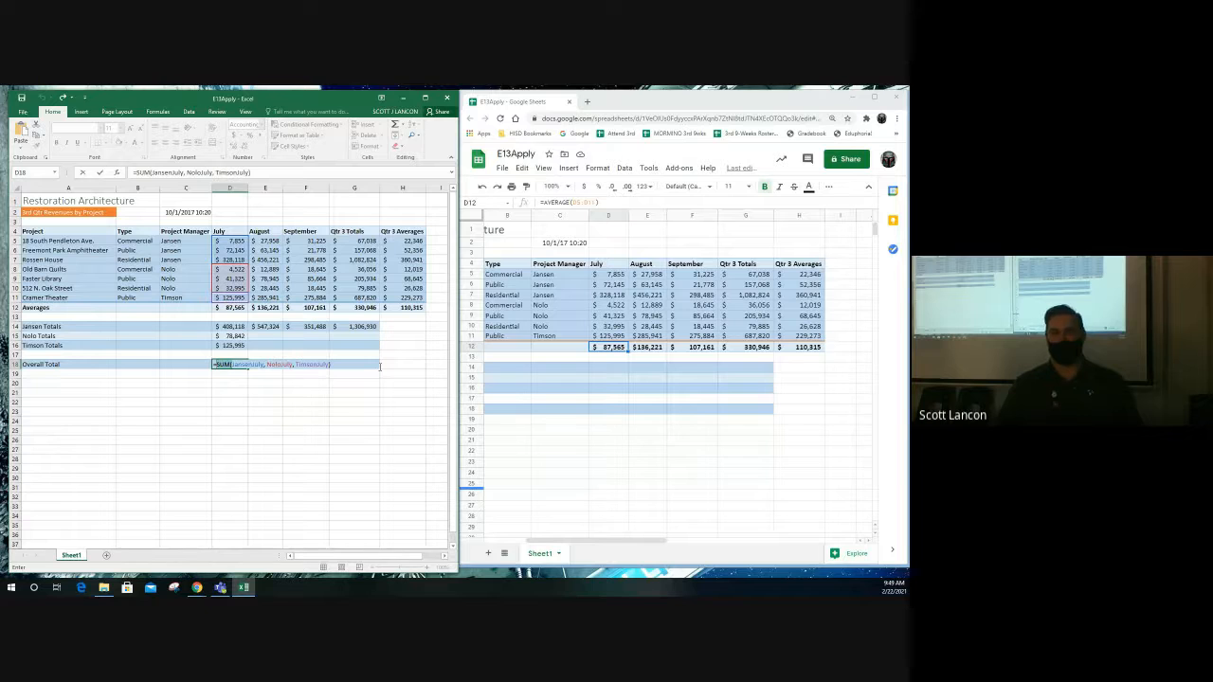
key(Return)
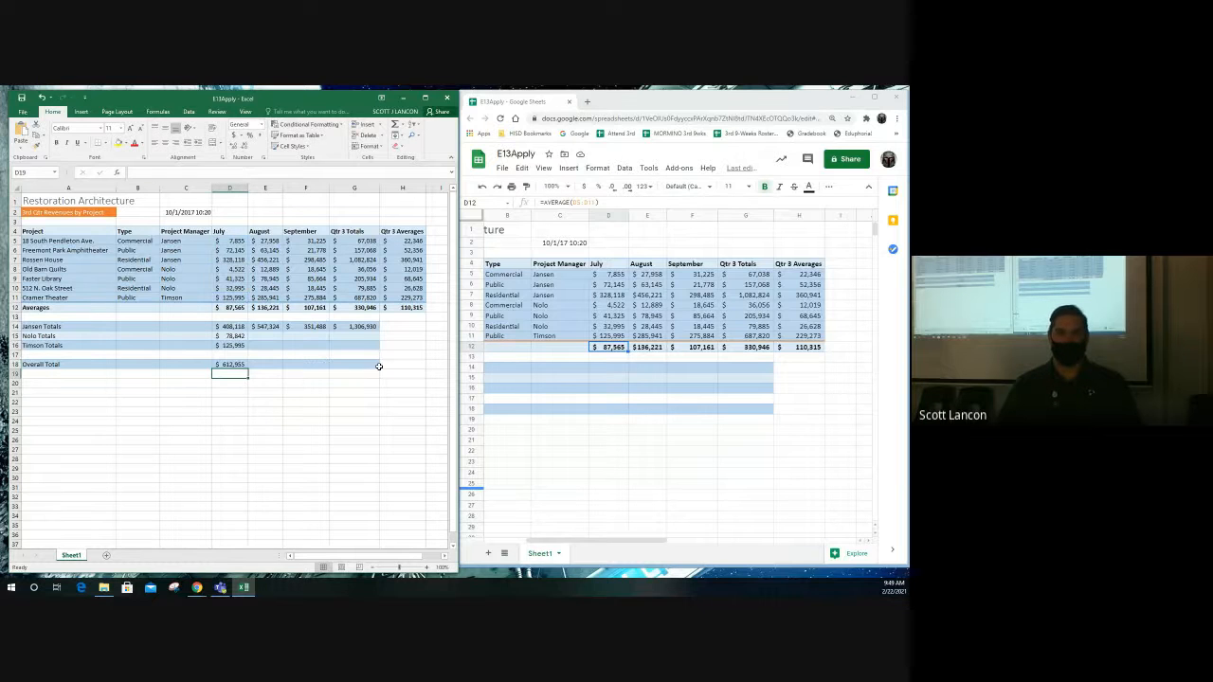
click(265, 366)
click(306, 364)
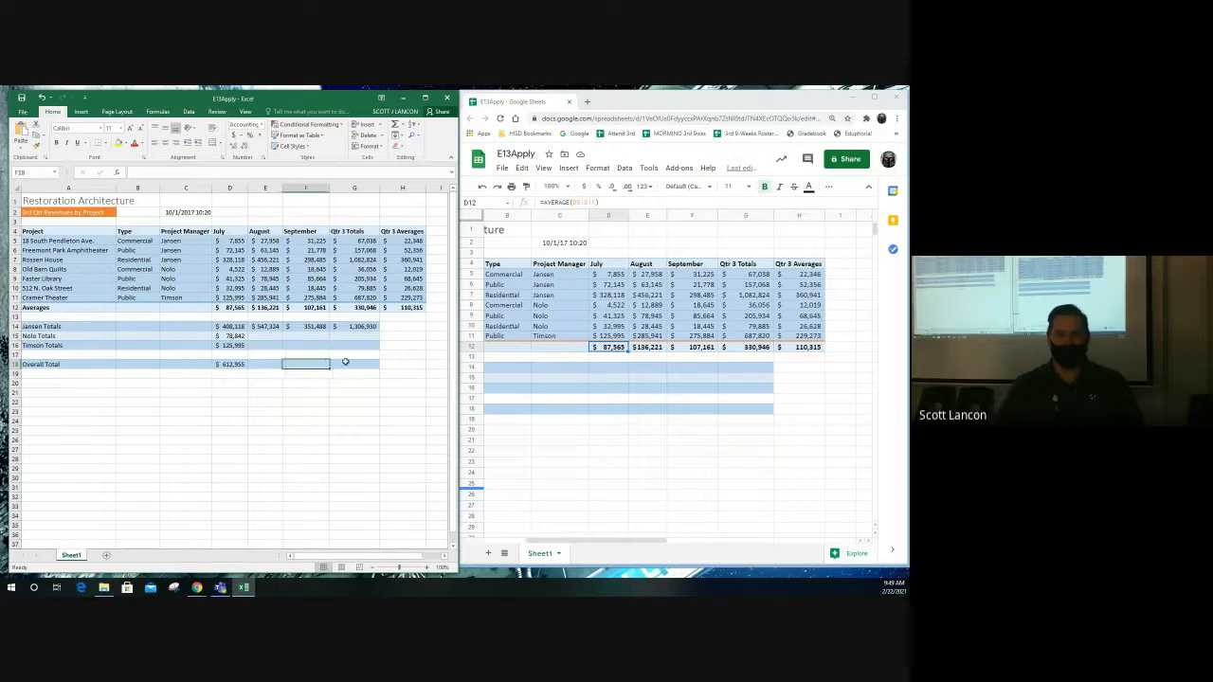
click(348, 362)
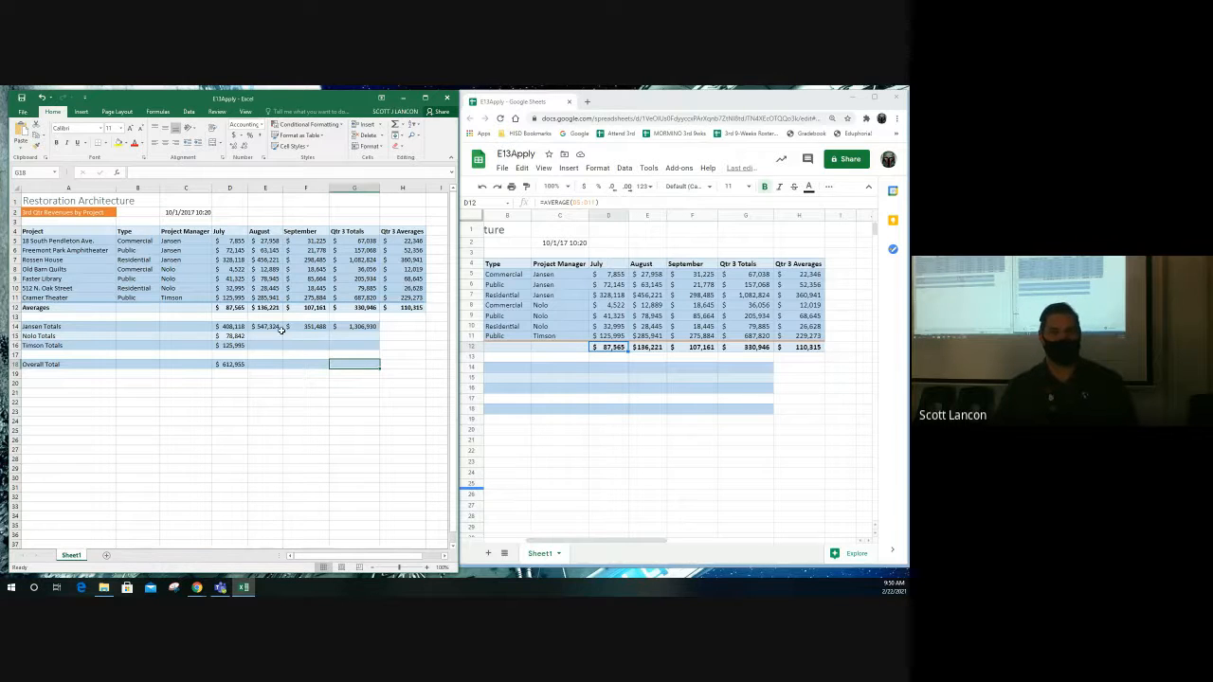
click(609, 366)
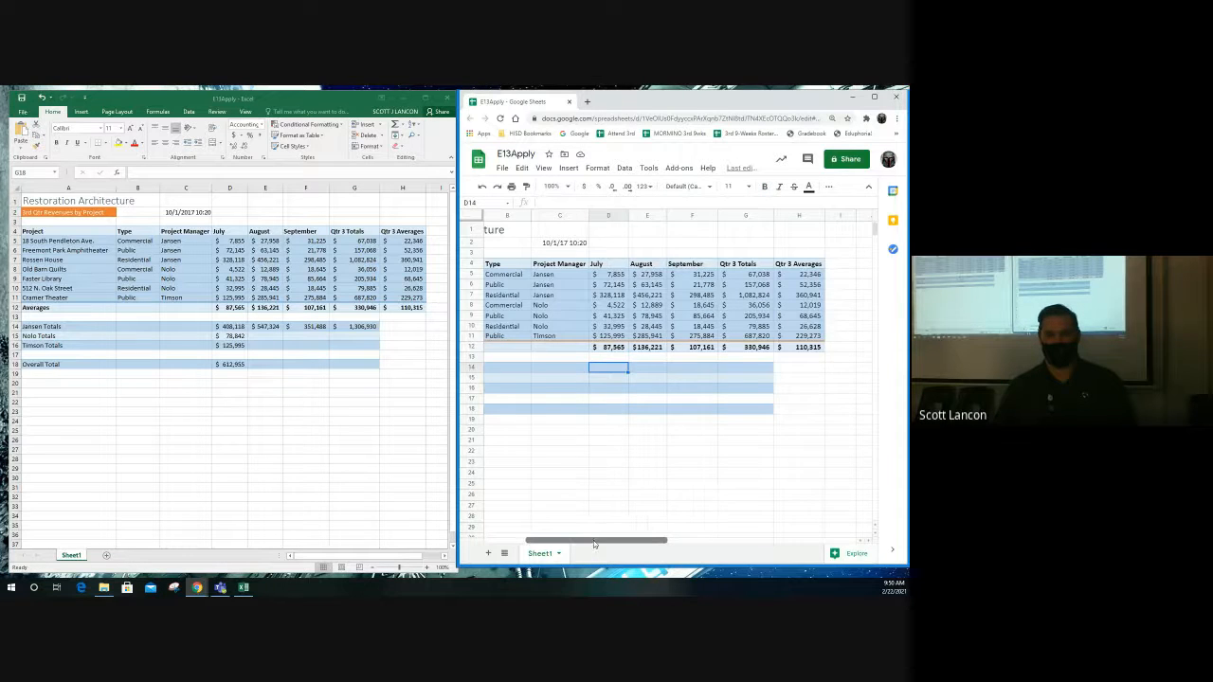
- In Google Sheets, insert =SUM(JansenJuly) in D14 from the functions menu
drag(594, 544, 554, 544)
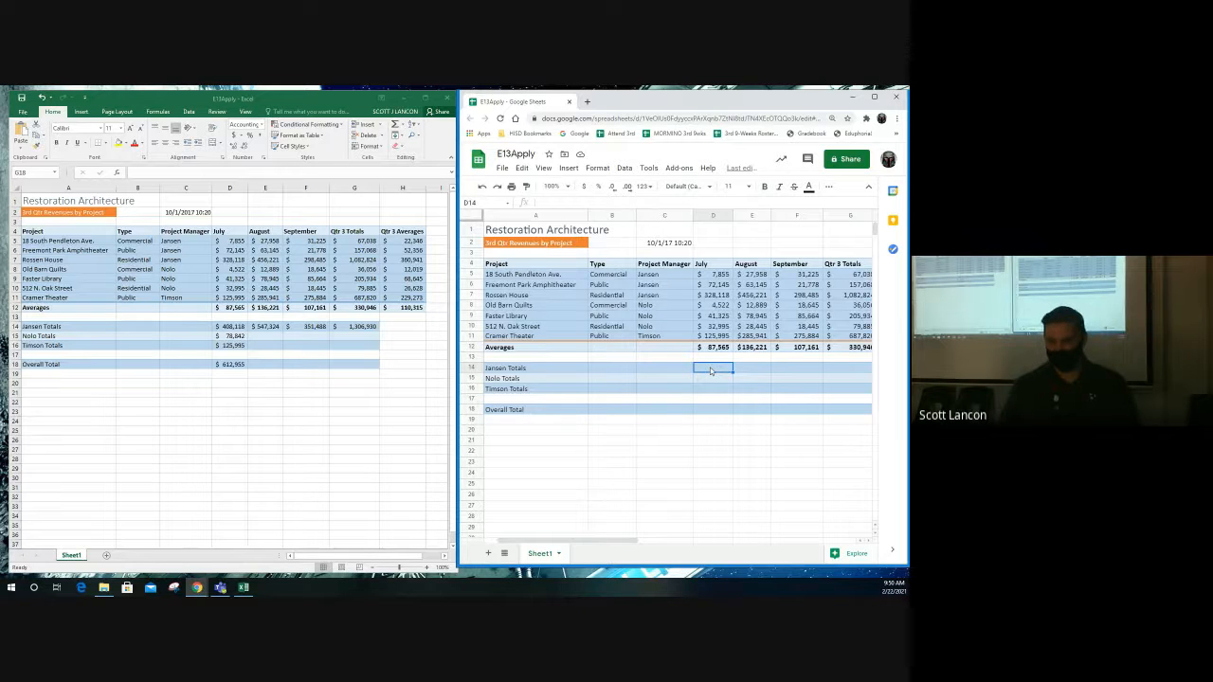
click(829, 186)
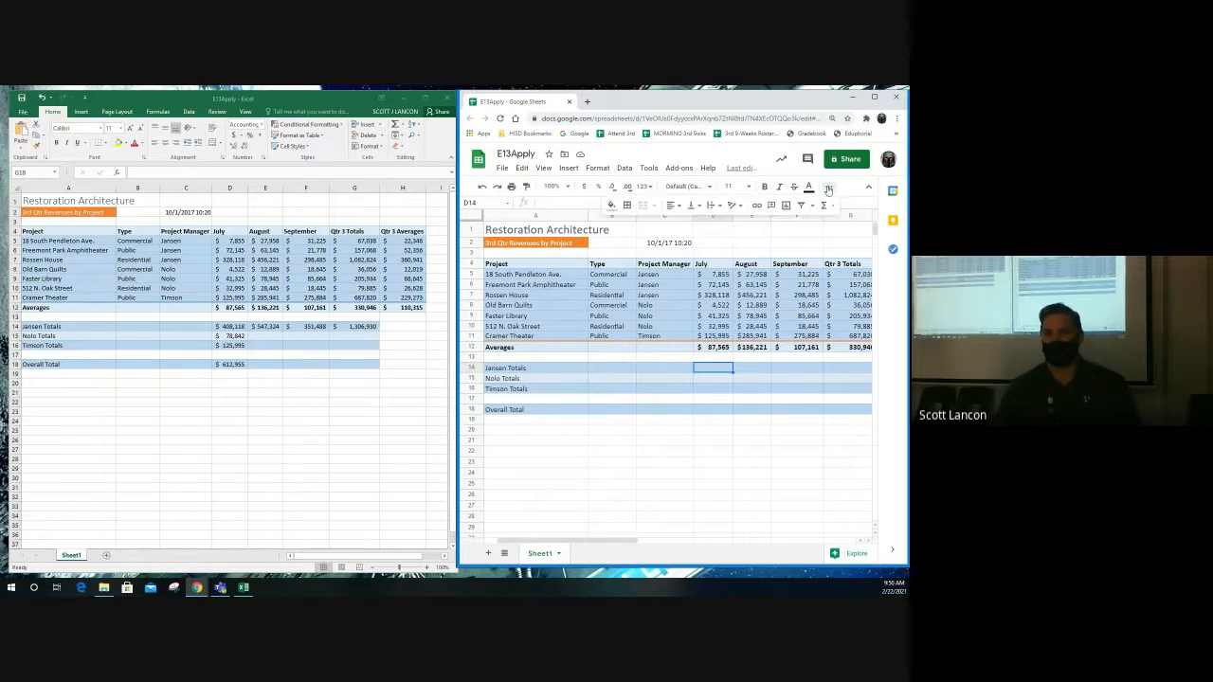
click(825, 206)
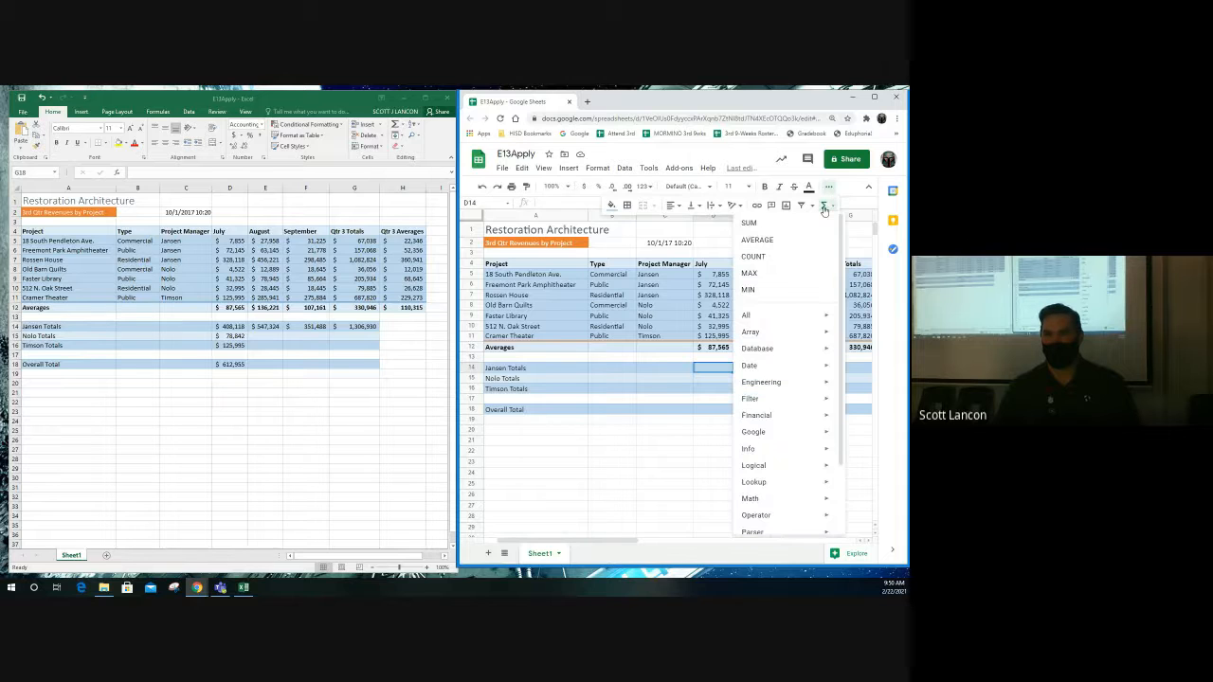
click(794, 222)
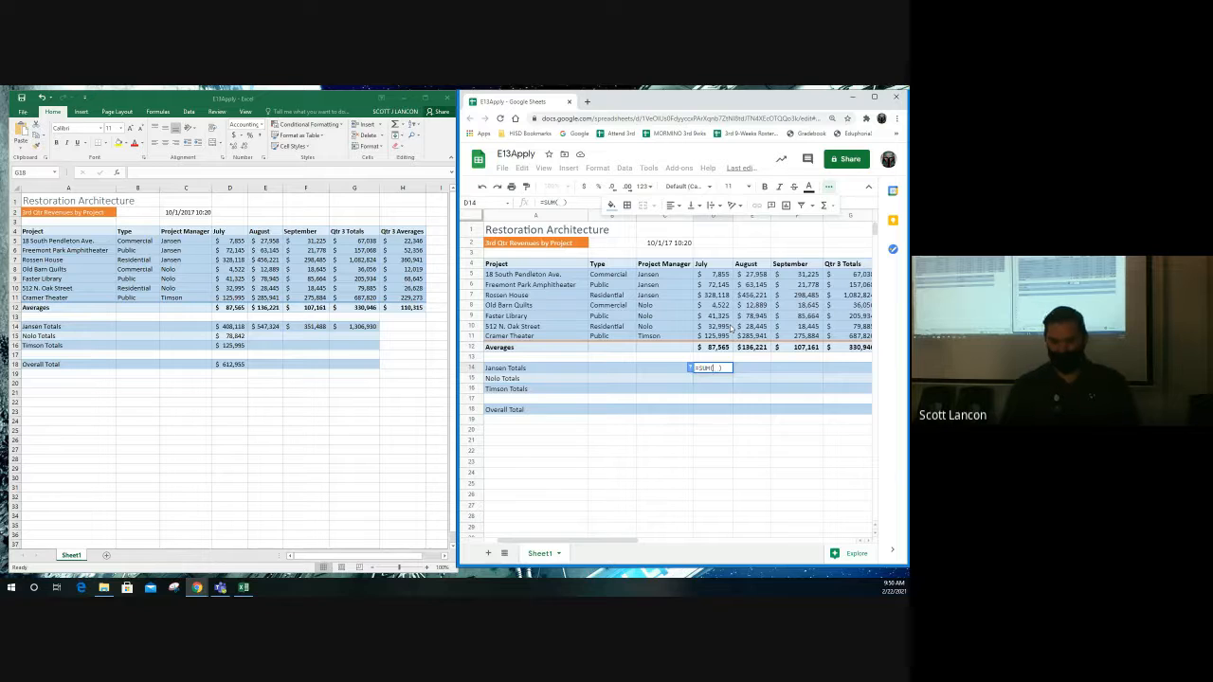
text(Jan)
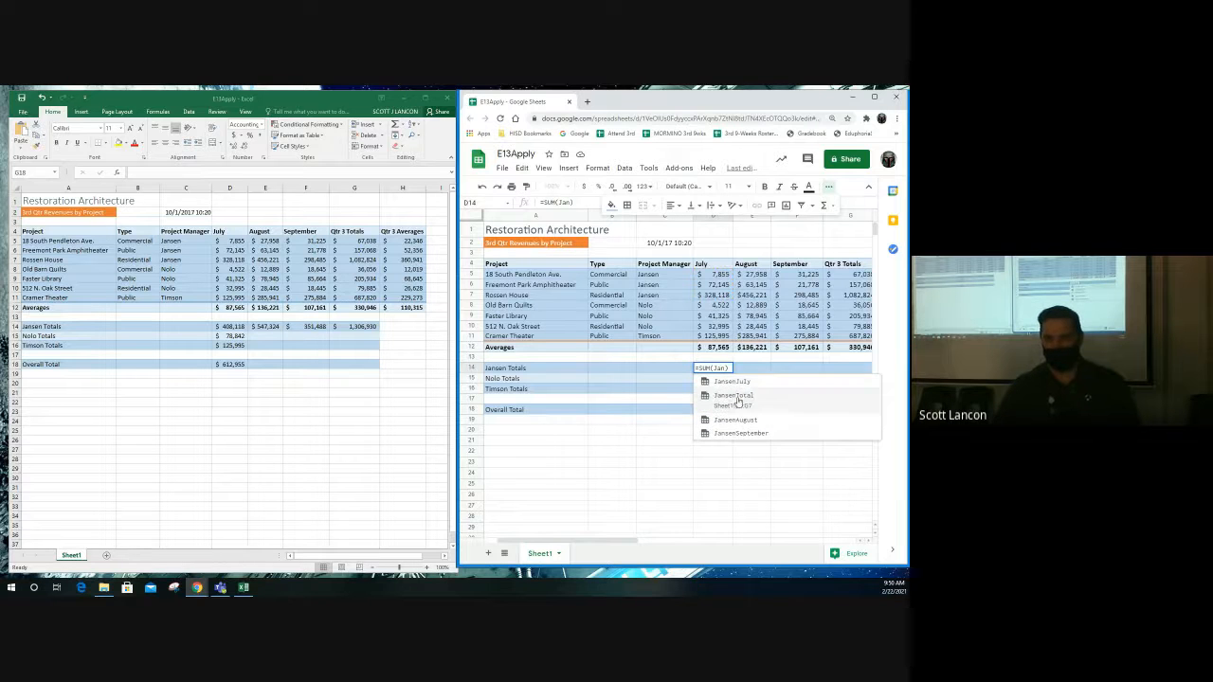
click(745, 384)
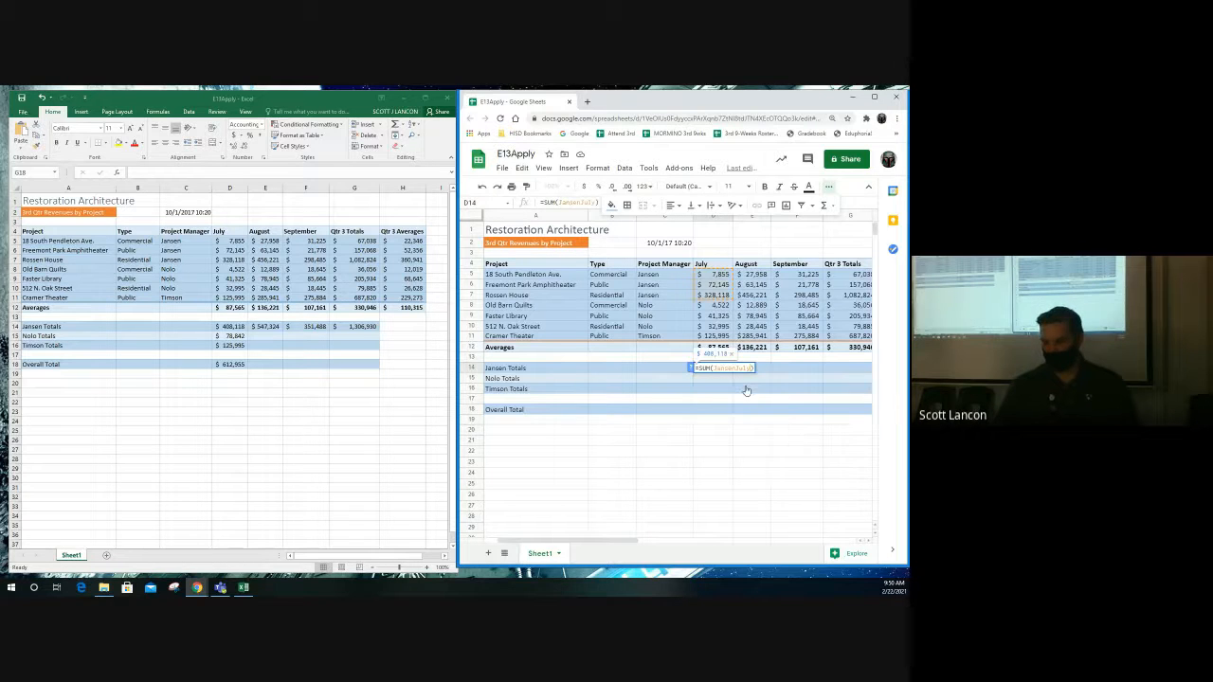
key(Return)
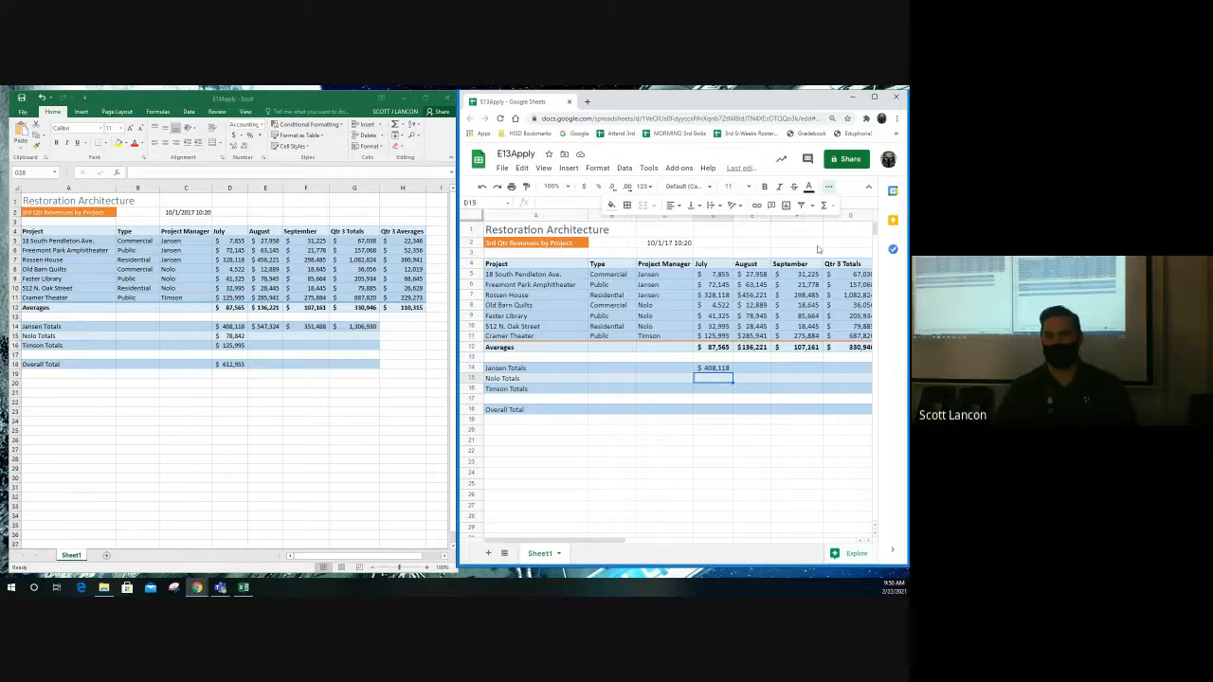
- Add =SUM(NoloJuly) in D15 and =SUM(TimsonJuly) in D16, showing $78,842 and $125,995
click(823, 206)
click(748, 222)
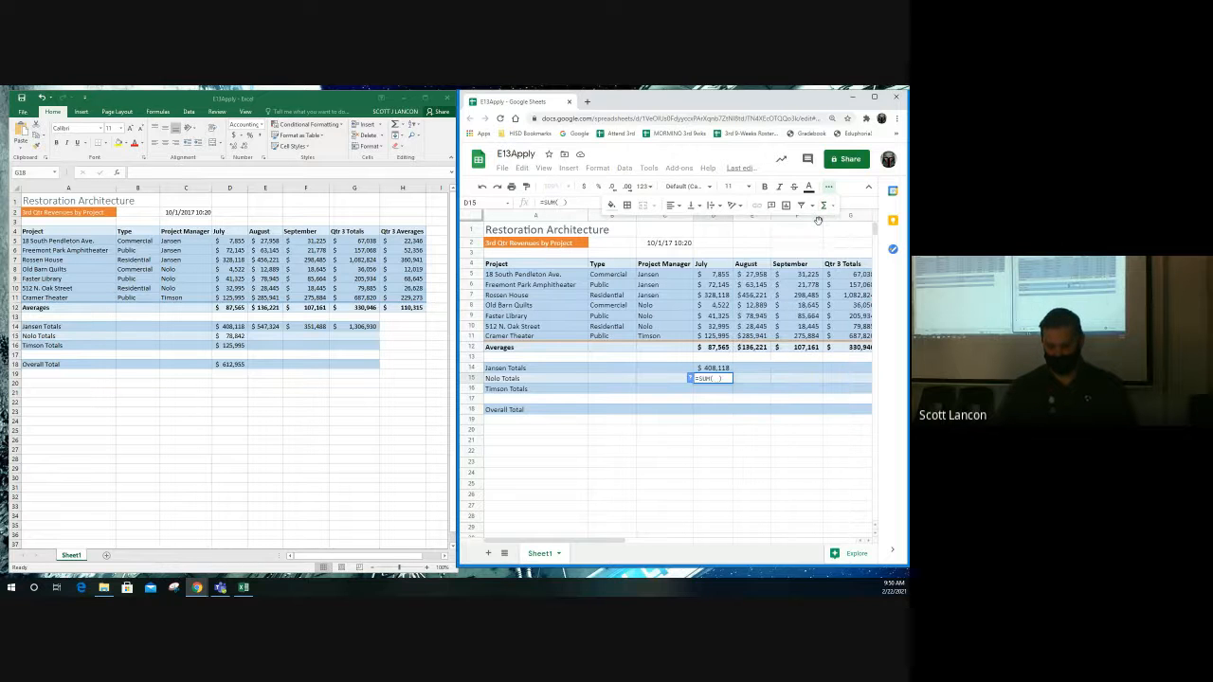
text(Nolo)
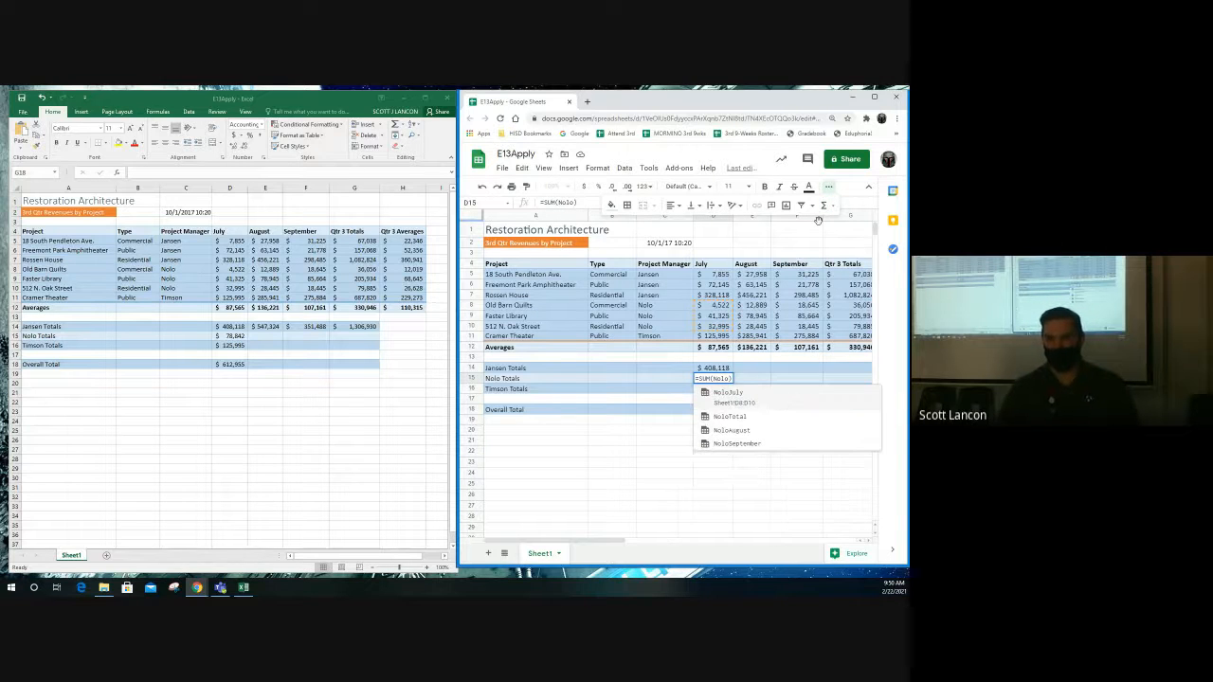
click(744, 398)
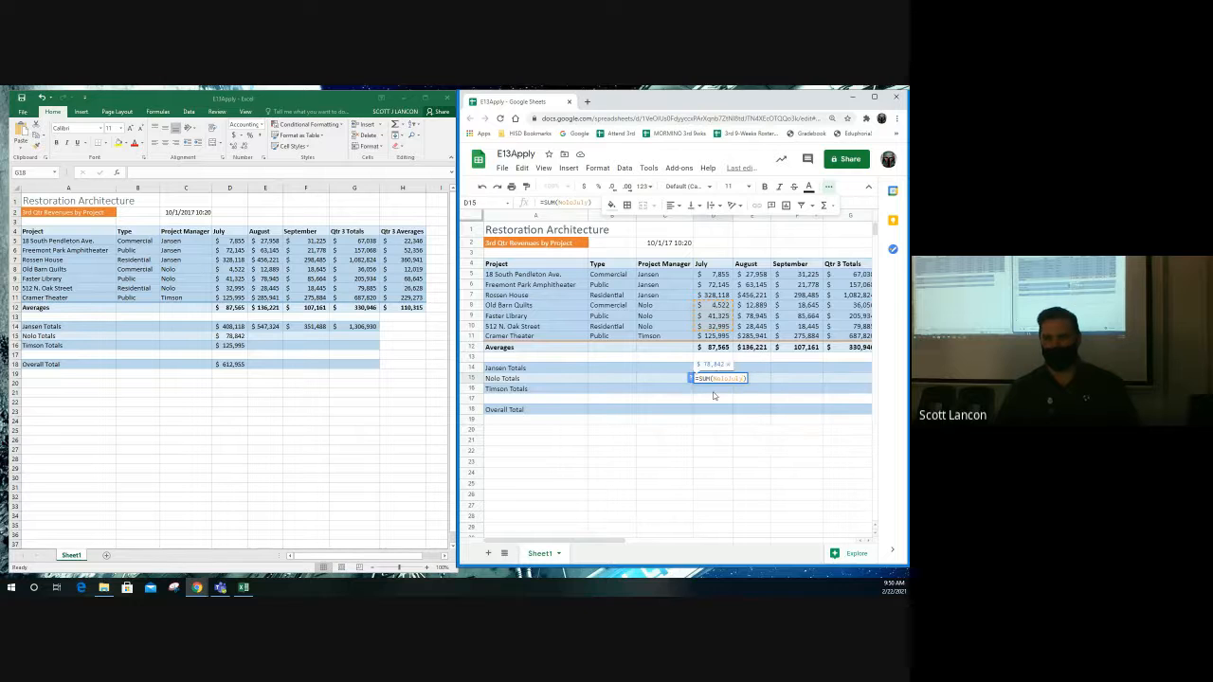
key(Return)
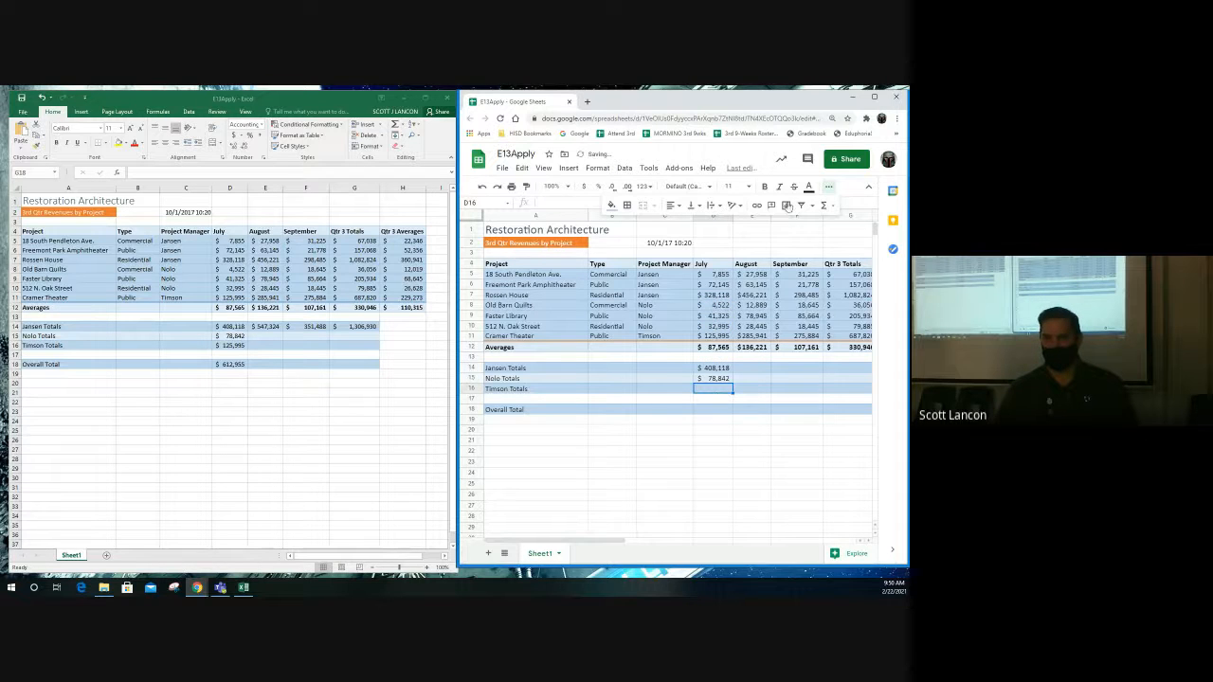
click(823, 205)
click(810, 226)
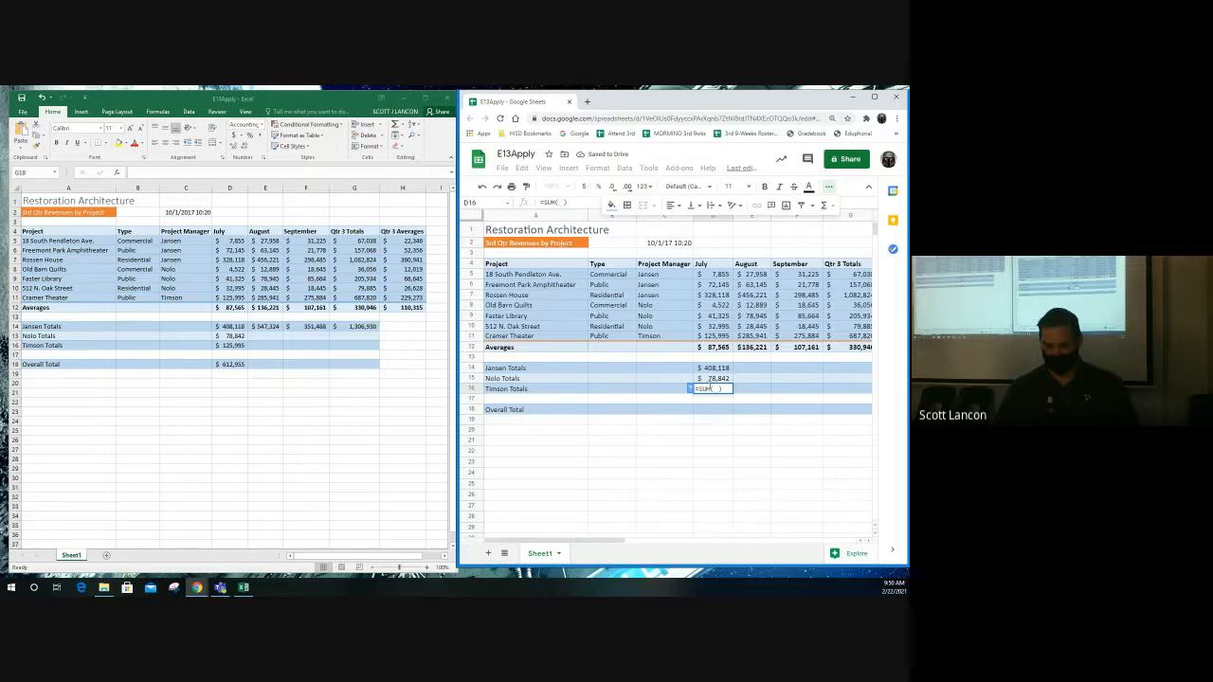
text(TimsonJuly)
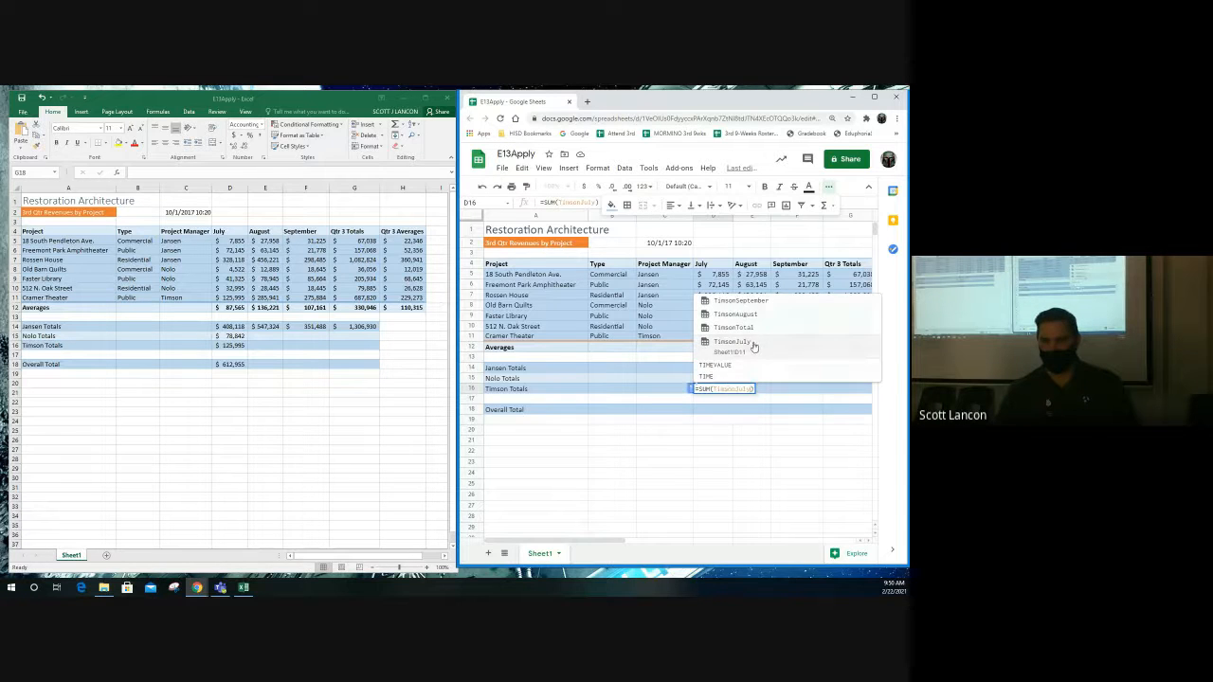
click(754, 349)
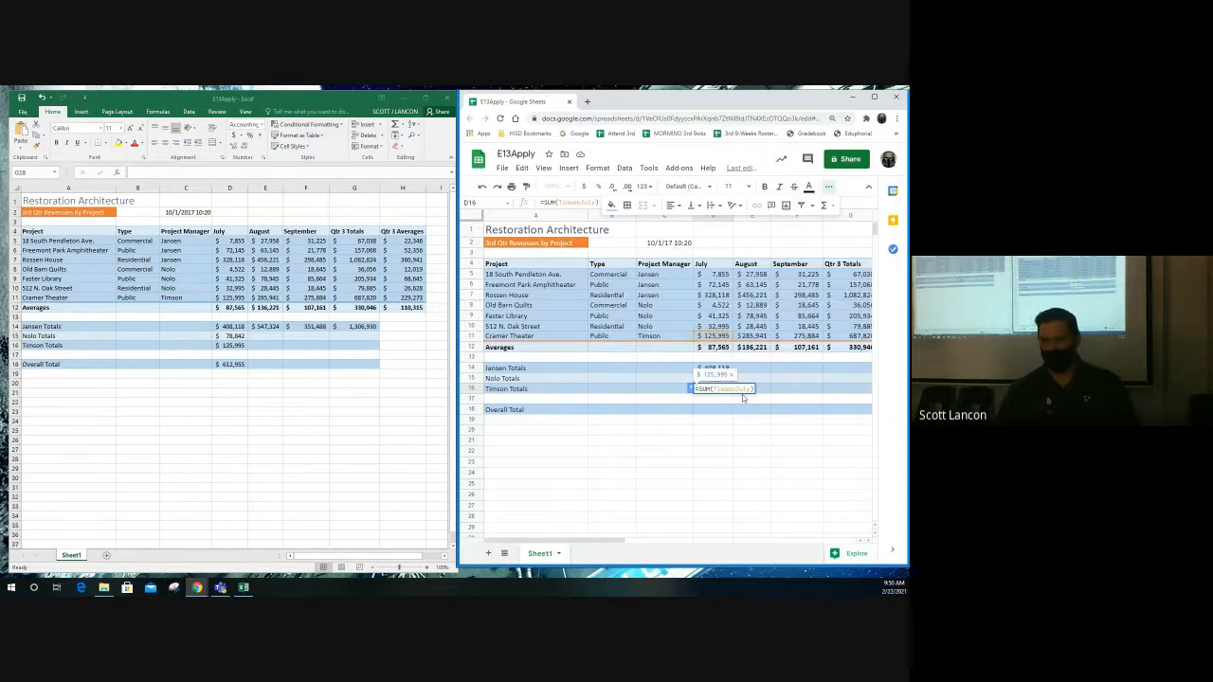
key(Return)
- Enter =SUM(JansenJuly, NoloJuly, TimsonJuly) in D18 so the Overall Total shows $612,955
click(711, 410)
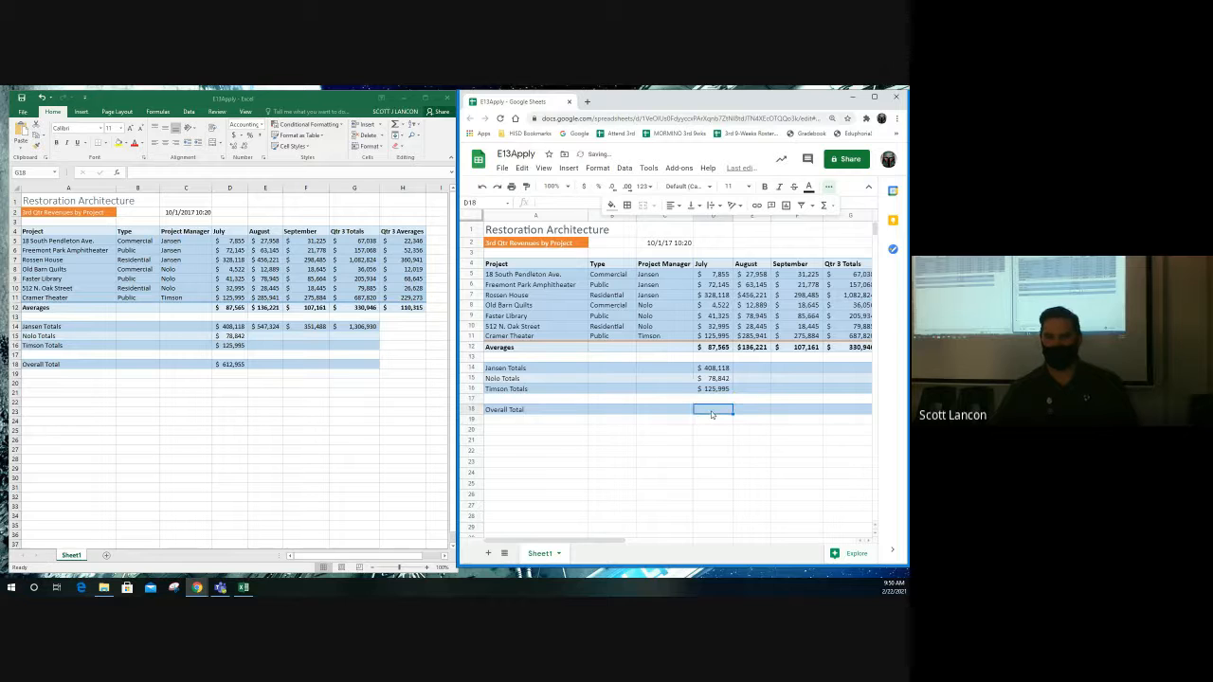
click(764, 369)
key(Right)
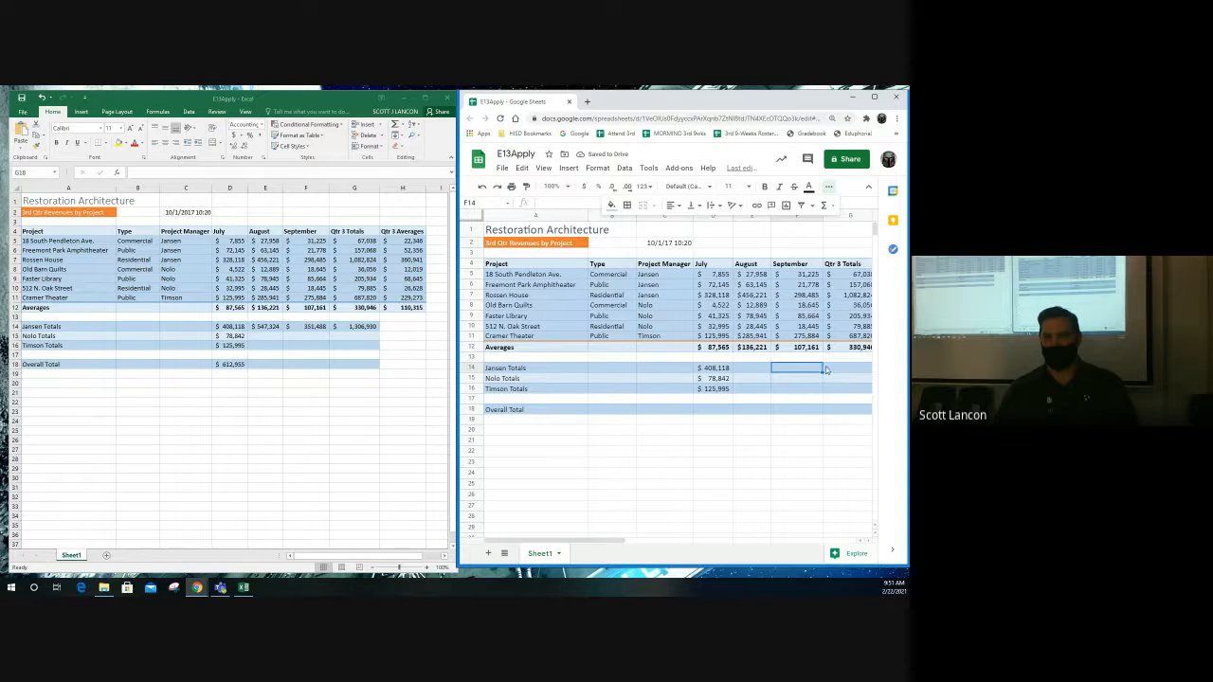
key(Right)
click(710, 412)
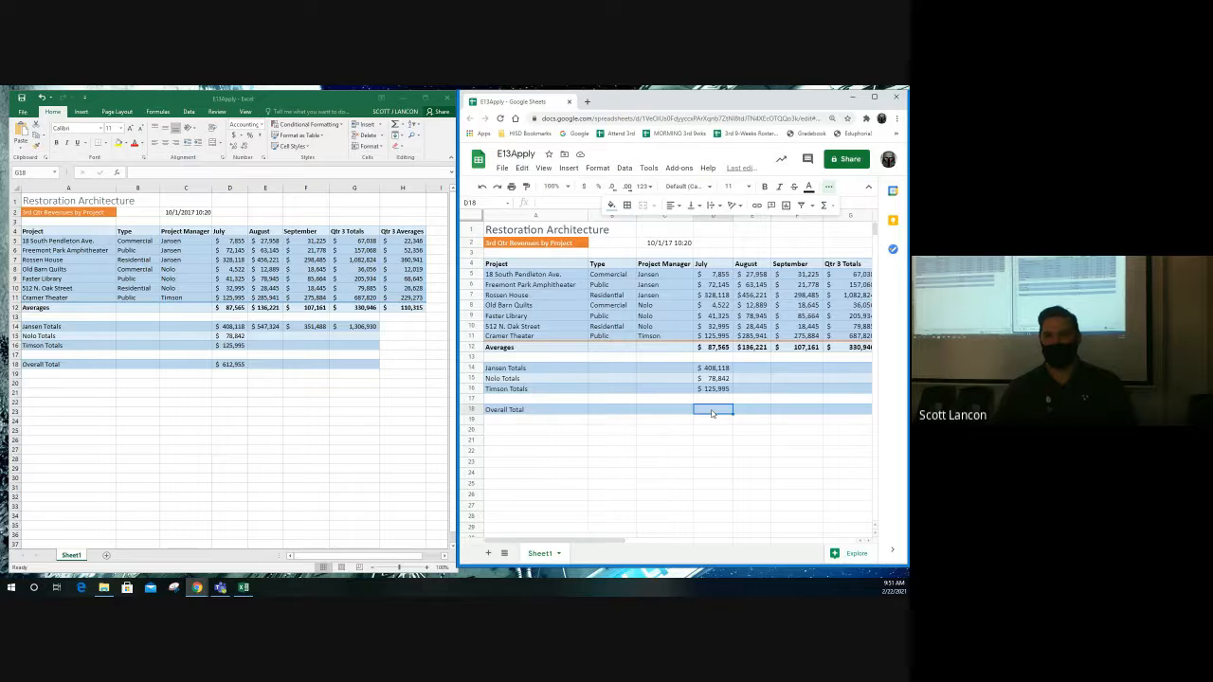
click(824, 205)
click(784, 221)
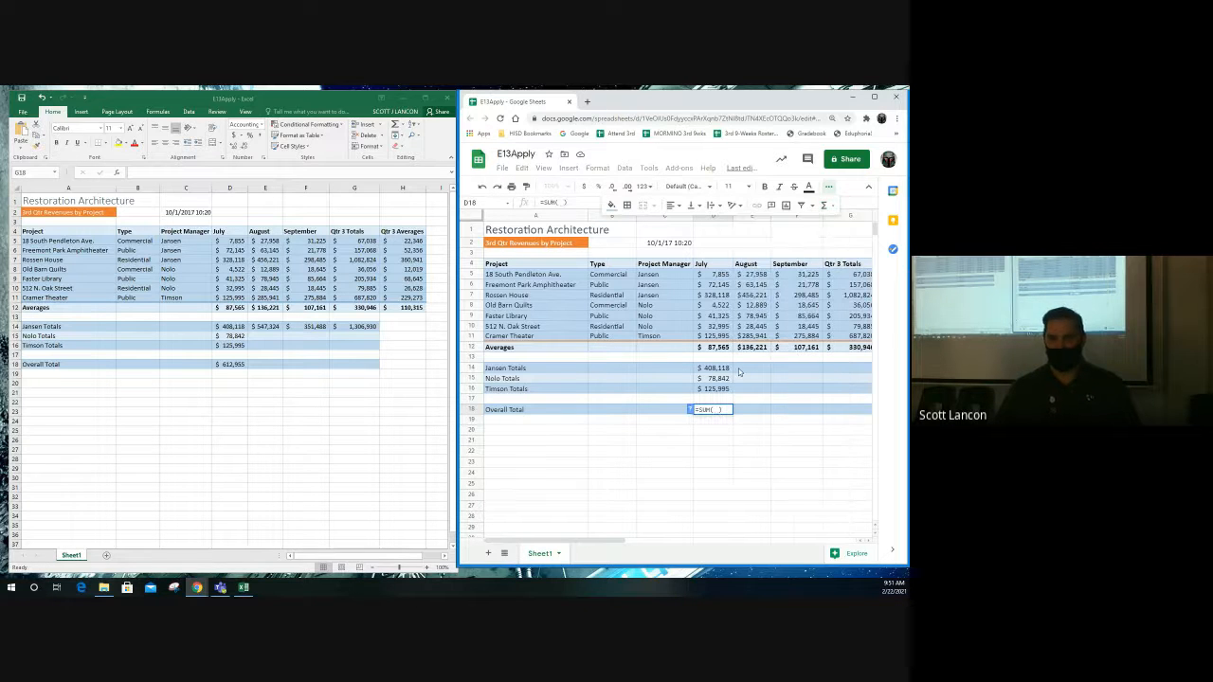
text(JansenJuly)
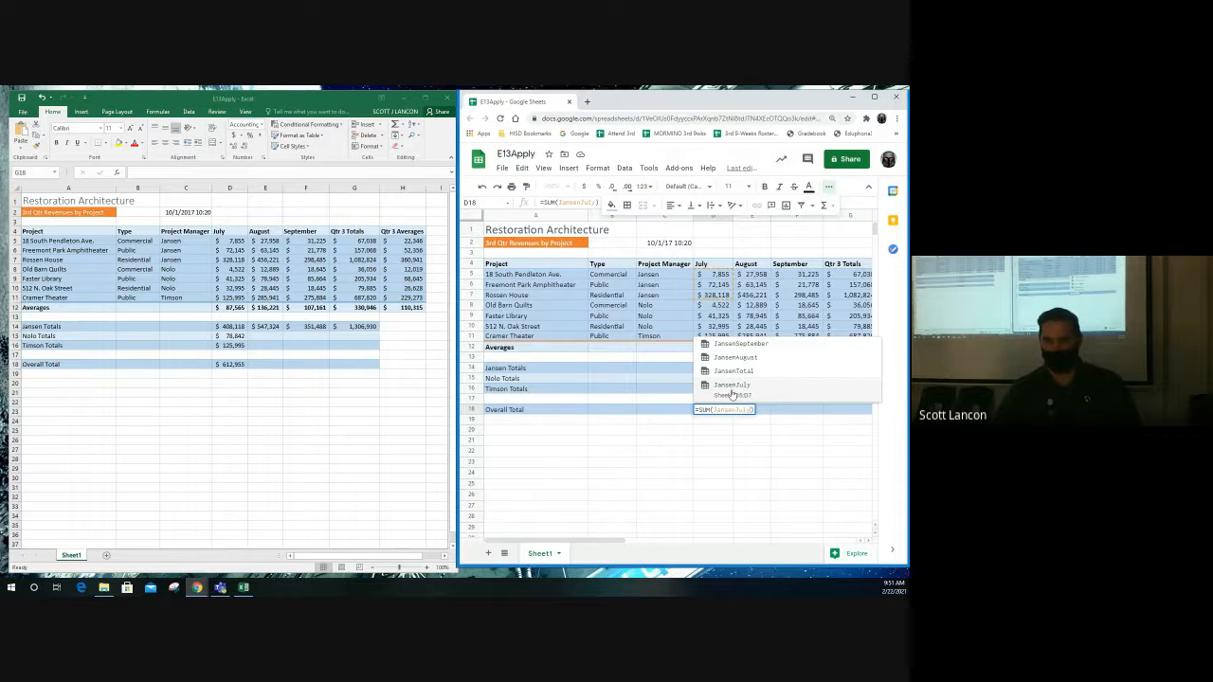
click(731, 386)
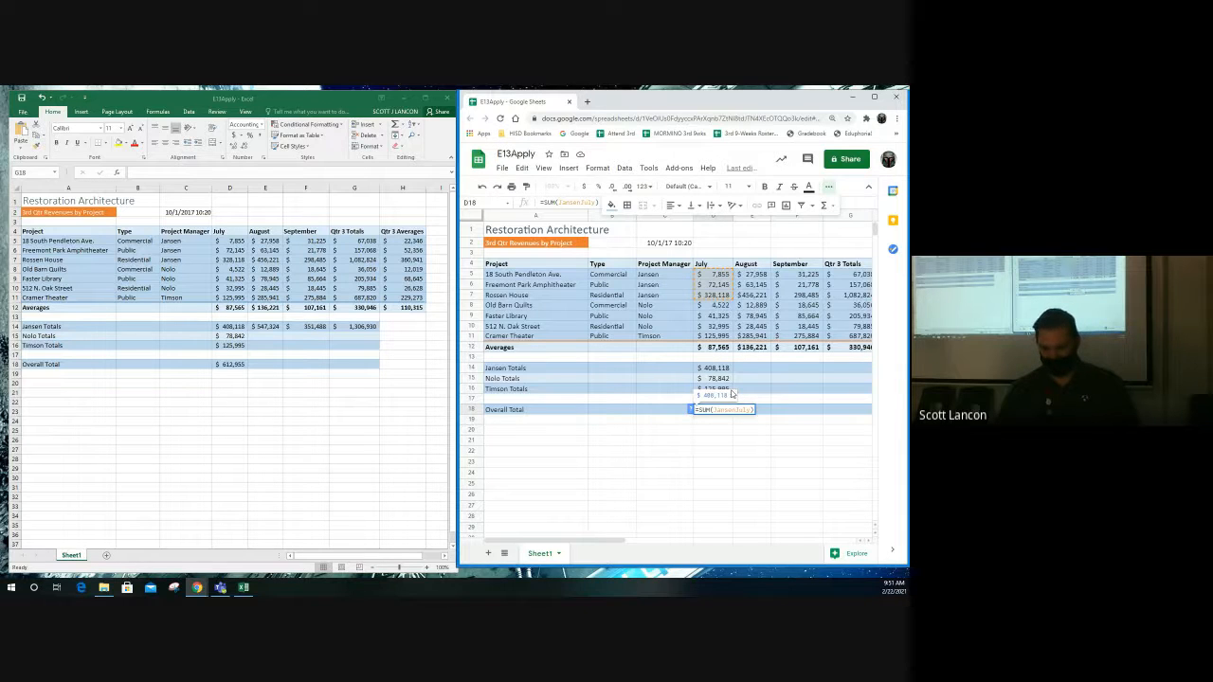
text(, )
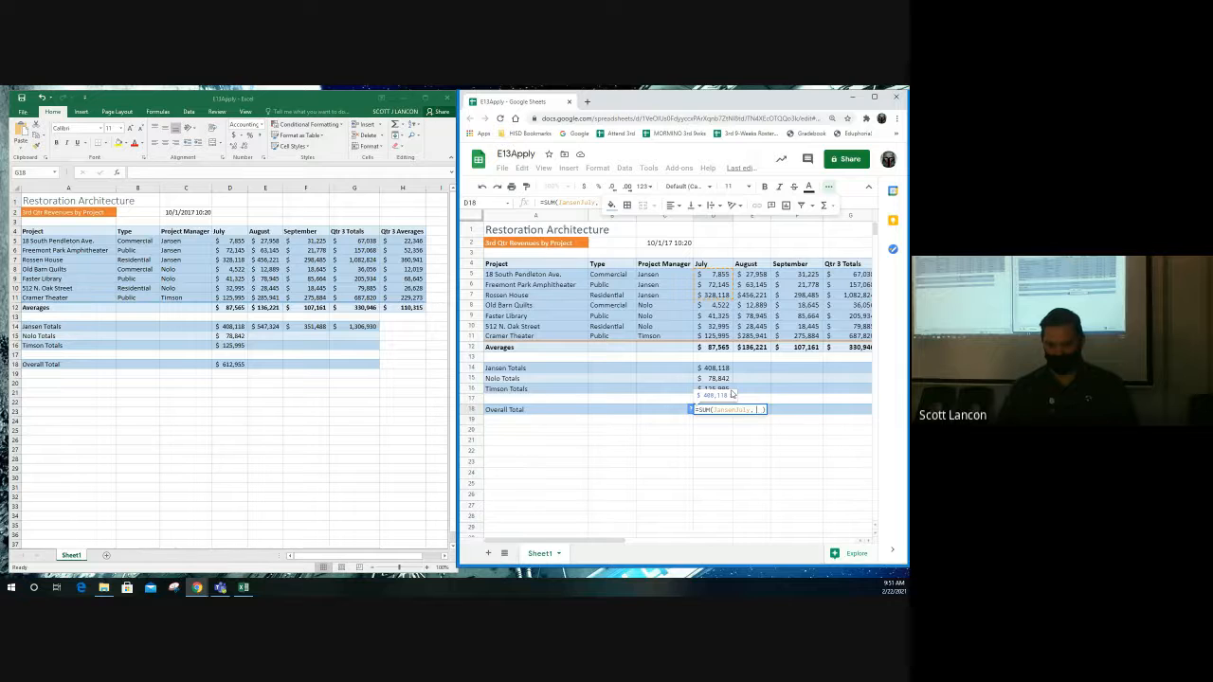
text(NoloJuly)
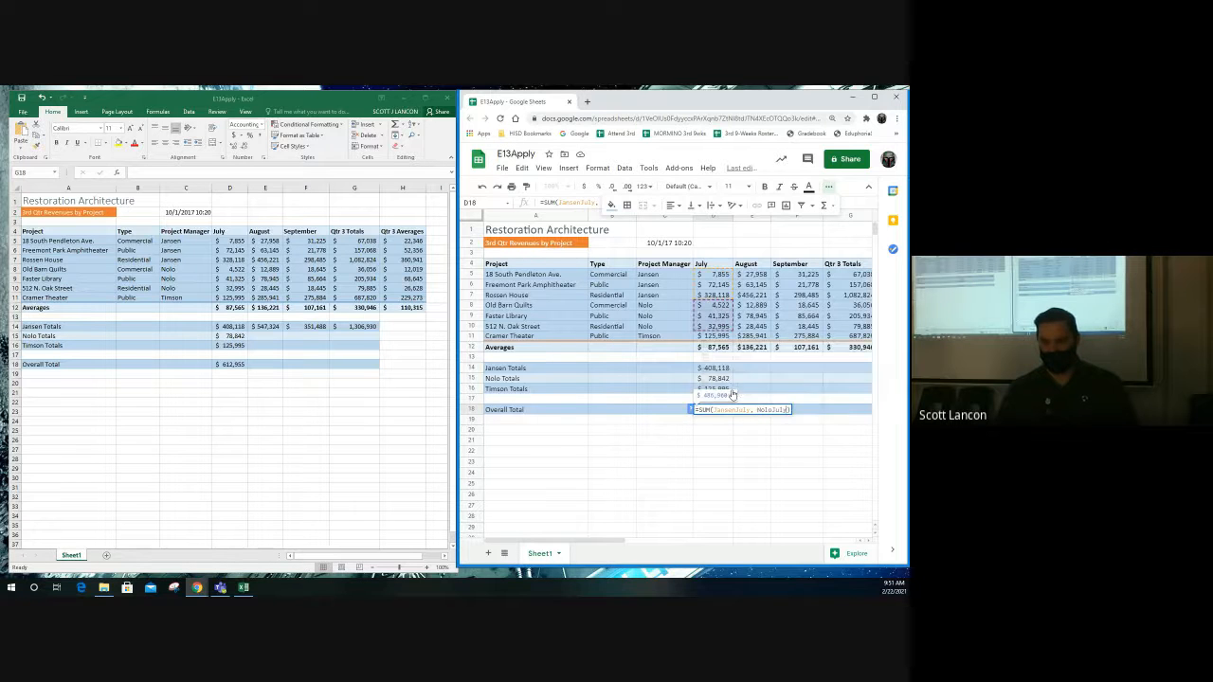
text(,)
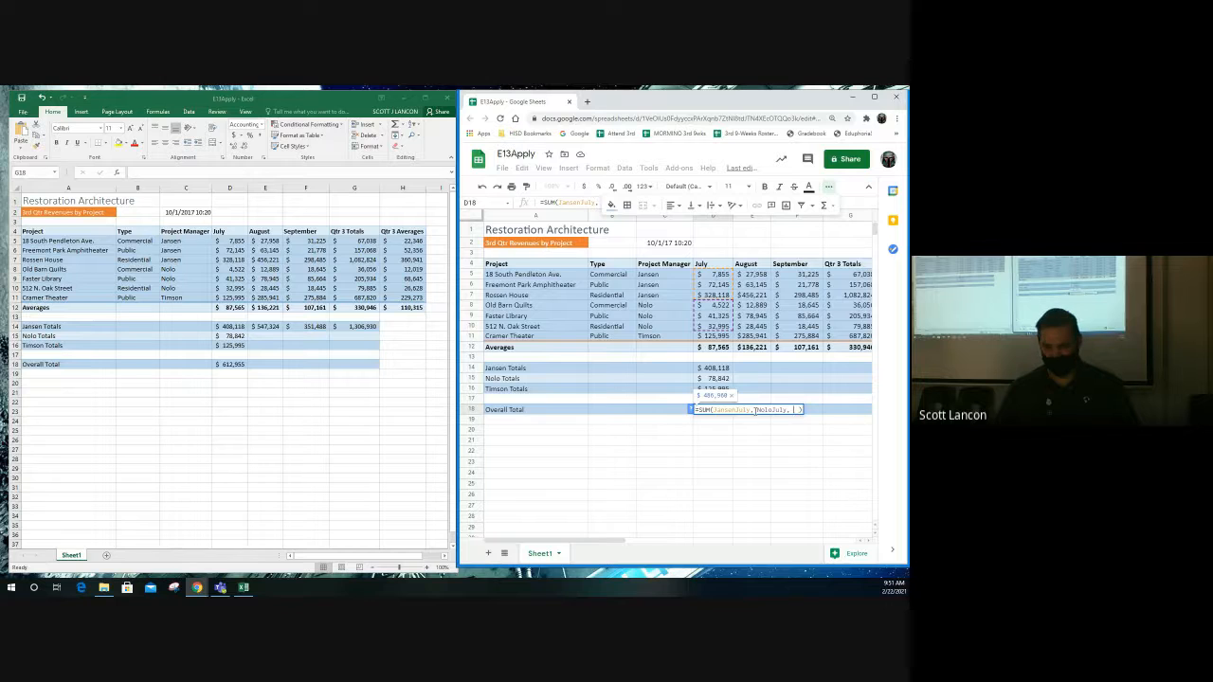
text(tim)
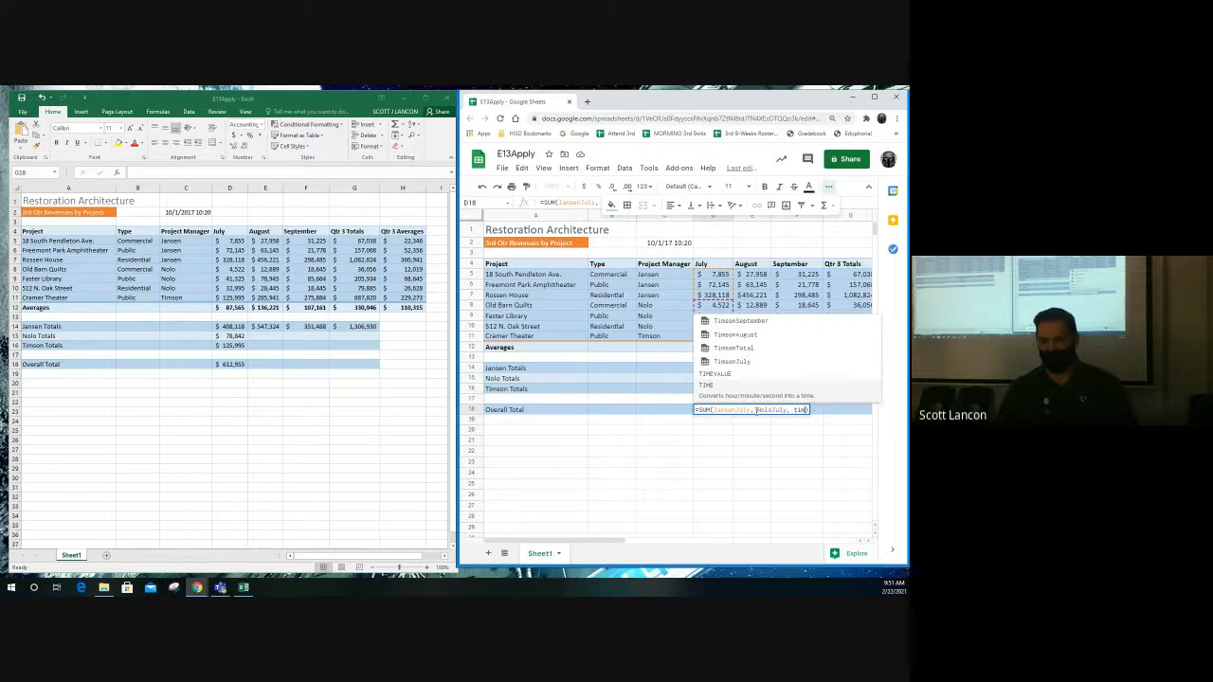
click(738, 365)
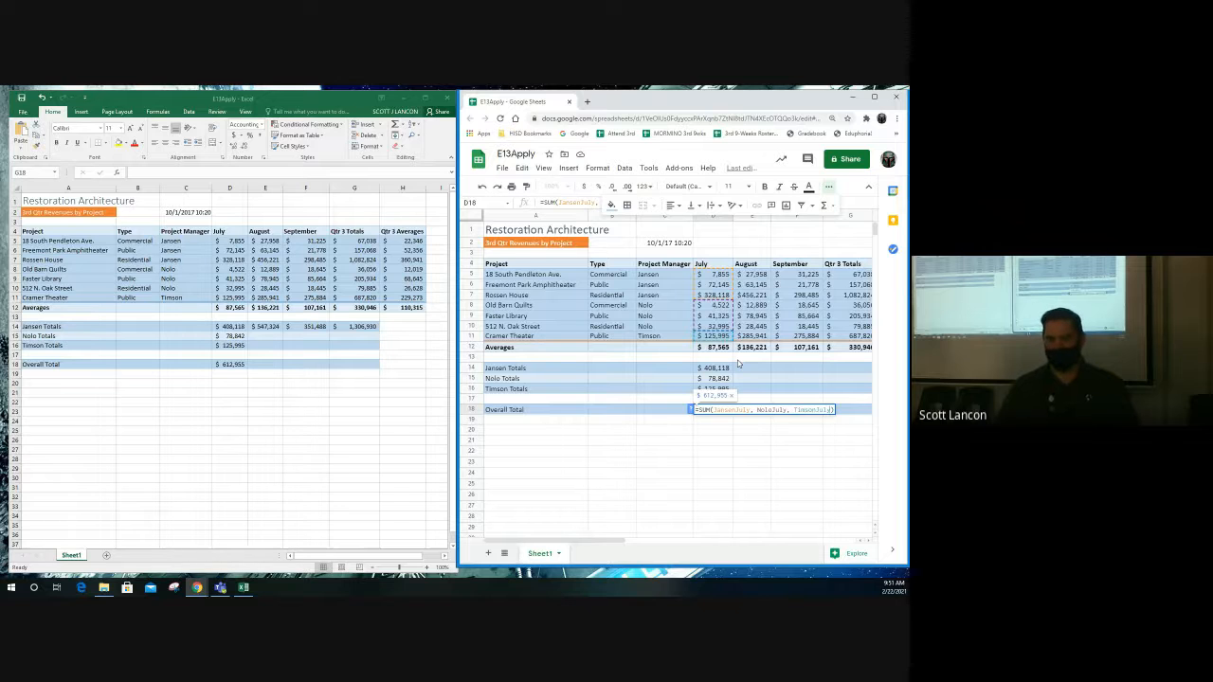
key(Return)
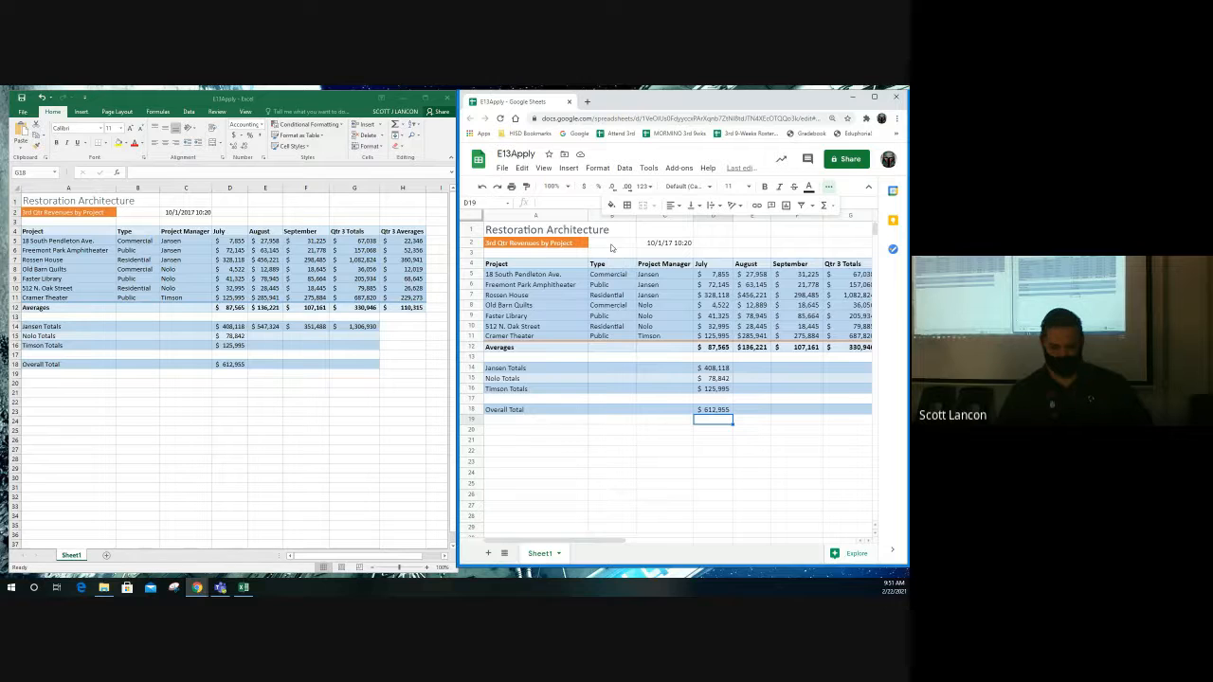
- Check Jansen's July project figures, then close the Google Sheets window
key(Up)
key(Up)
key(Up)
key(Up)
key(Up)
key(Up)
key(Up)
key(Up)
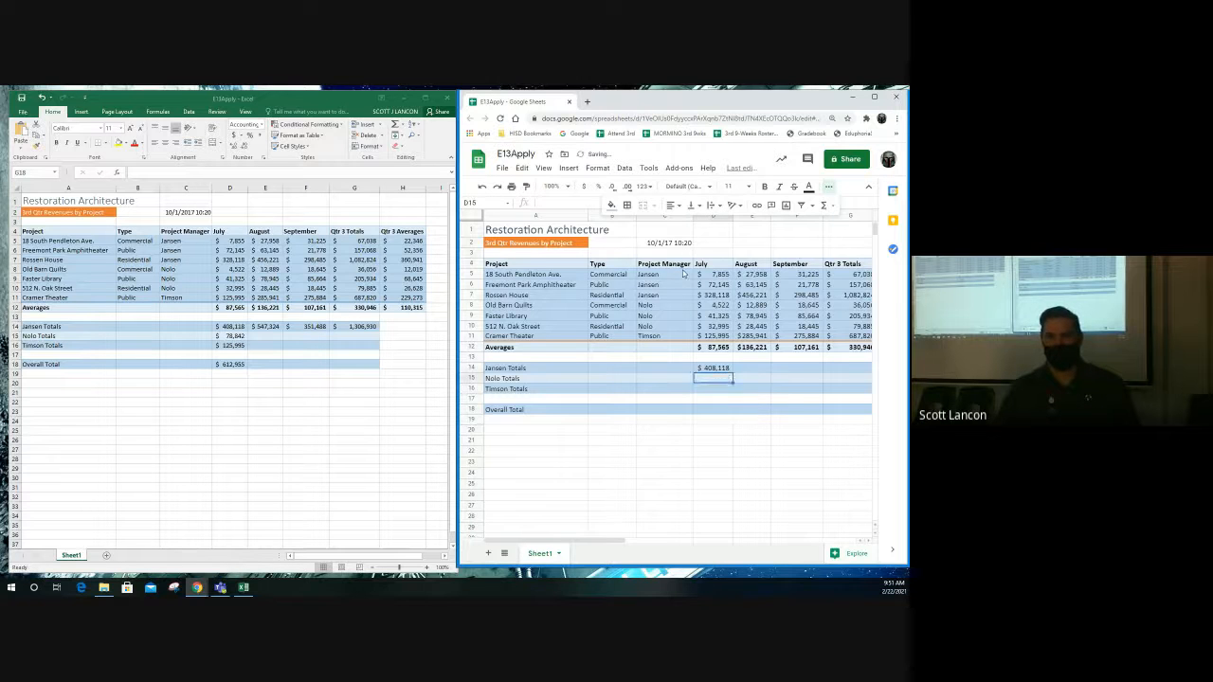
scroll(689, 275, right, 3)
key(Up)
key(Up)
key(Up)
key(Up)
key(Up)
key(Up)
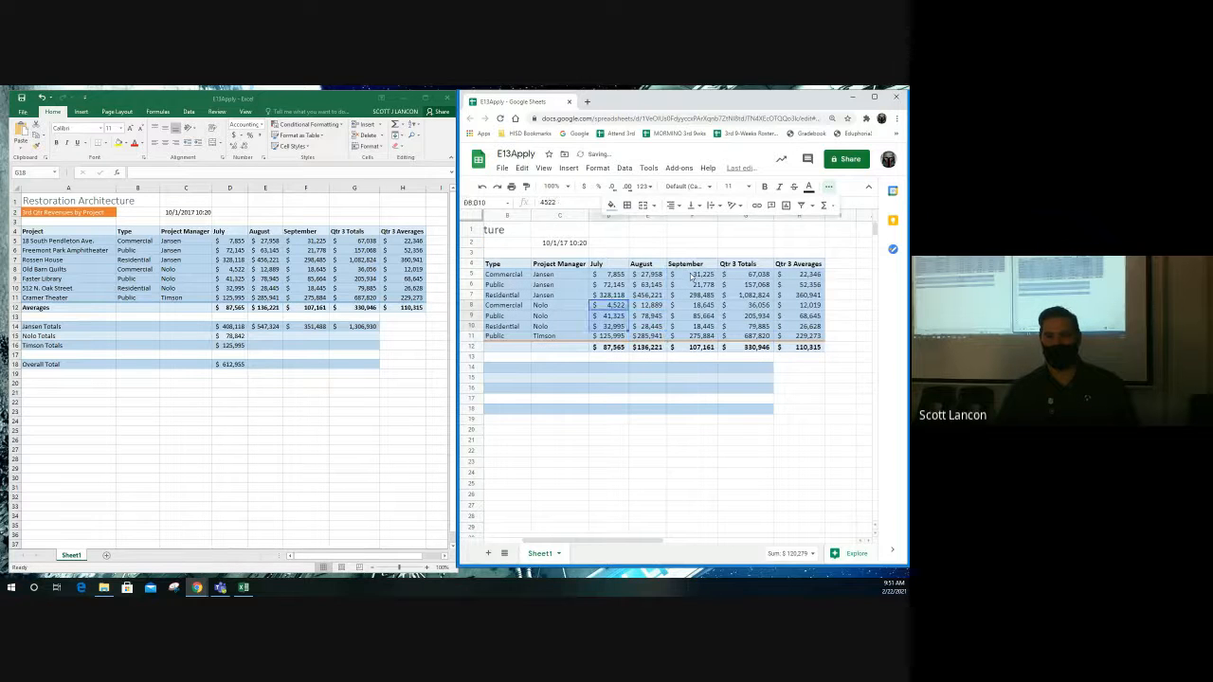
key(shift+Down)
key(shift+Down)
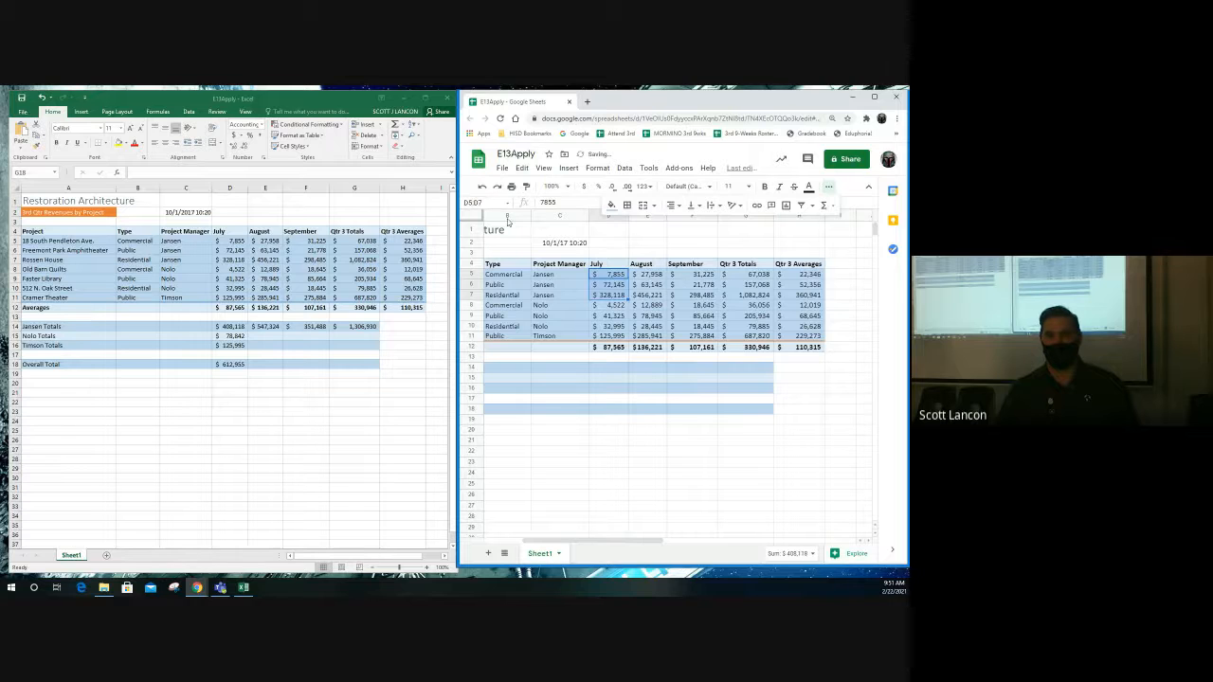
key(Right)
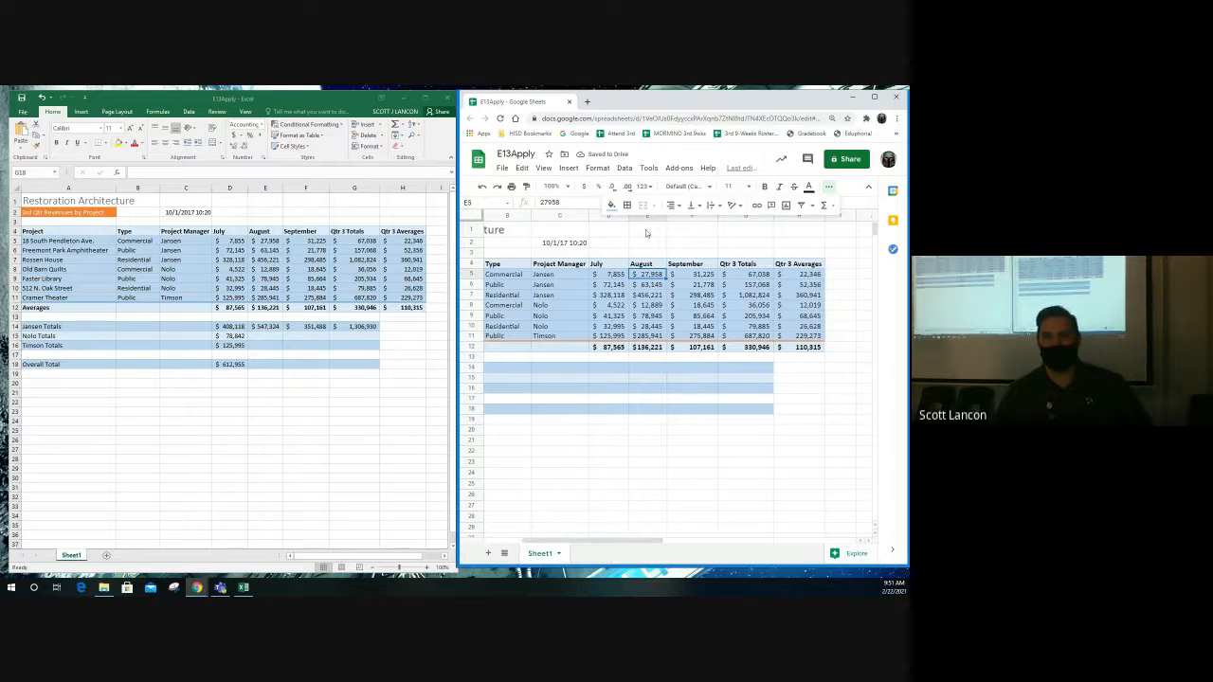
click(607, 243)
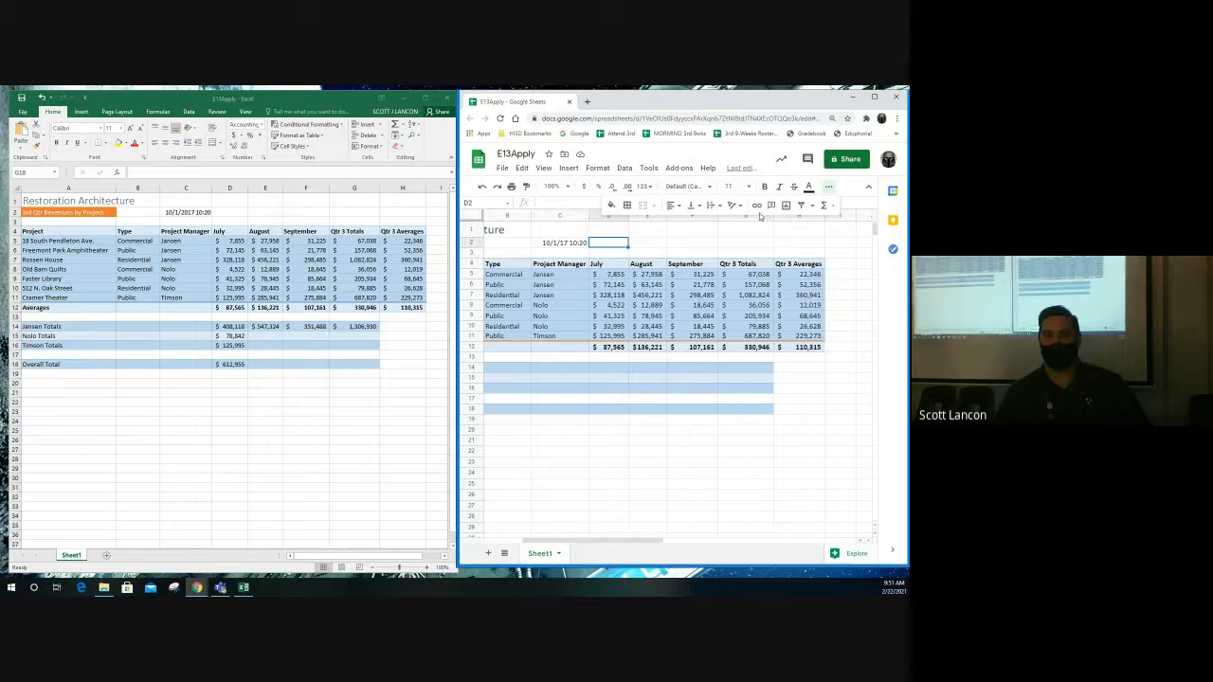
click(569, 102)
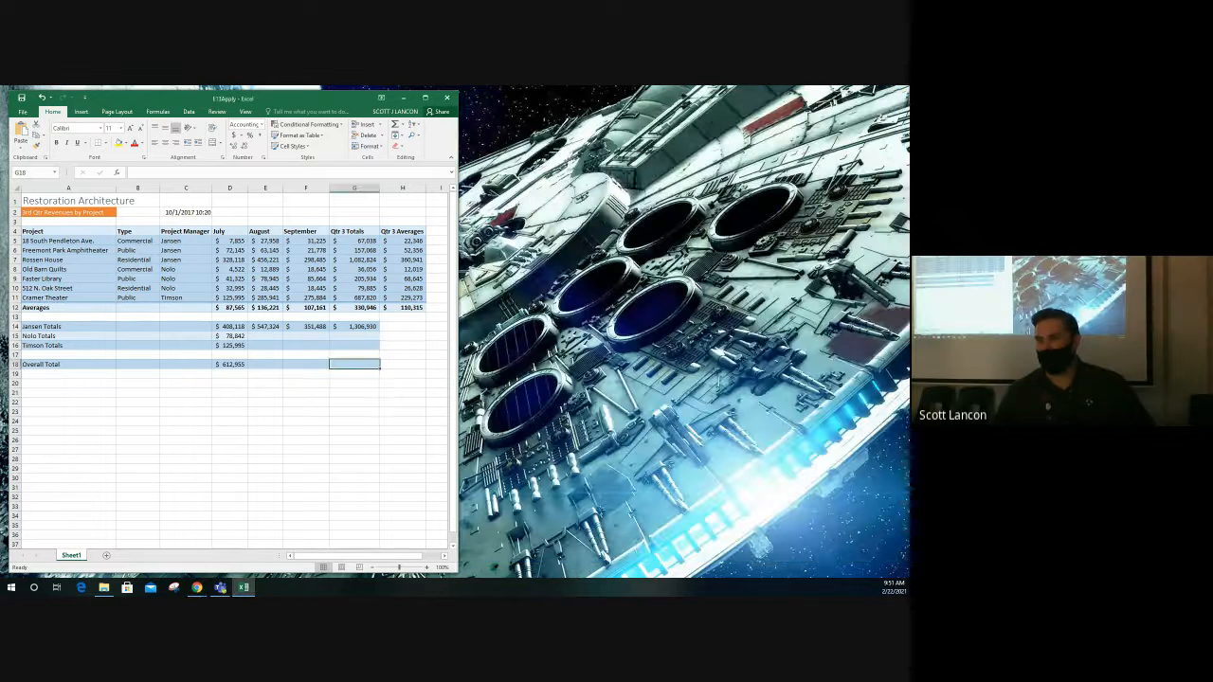